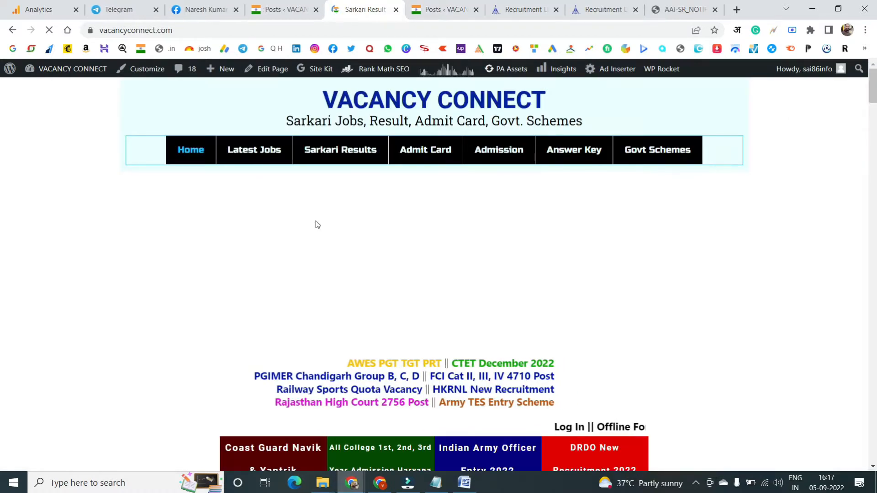
pyautogui.scroll(-5, 316, 220)
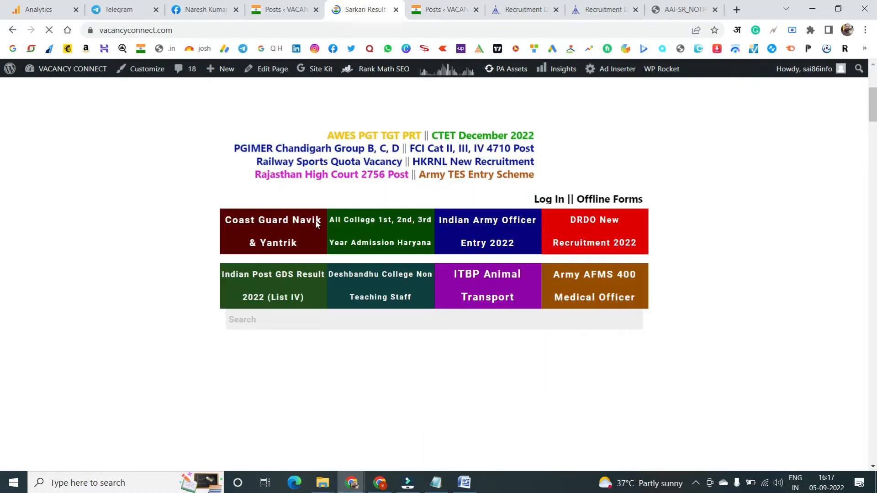
pyautogui.scroll(-3, 316, 221)
pyautogui.scroll(8, 317, 220)
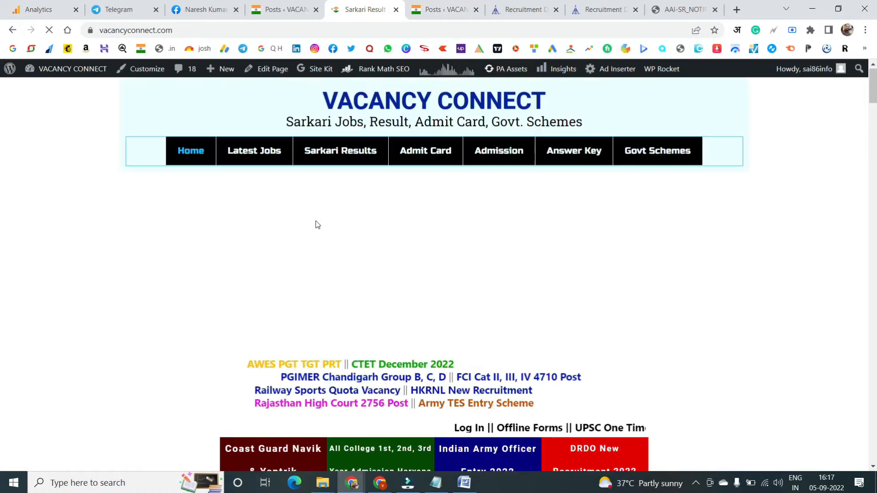
# Step: Start a new post from the WordPress posts list of the Vacancy Connect site
pyautogui.click(281, 9)
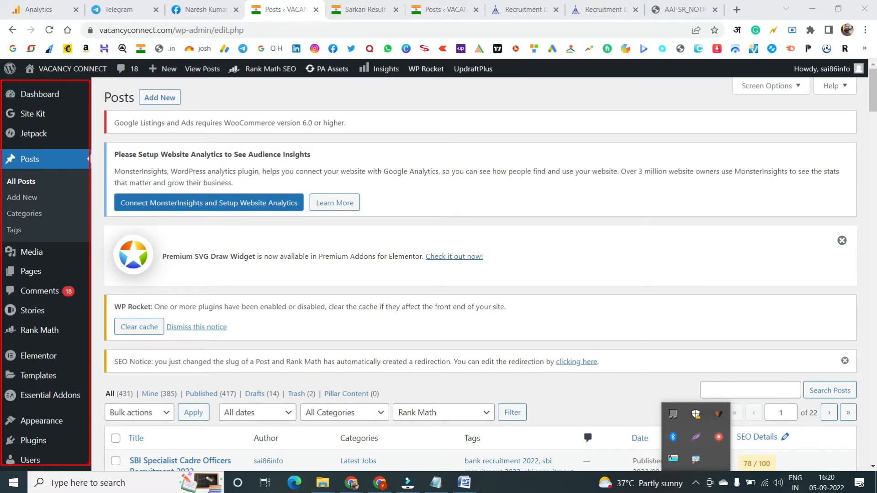
pyautogui.click(37, 160)
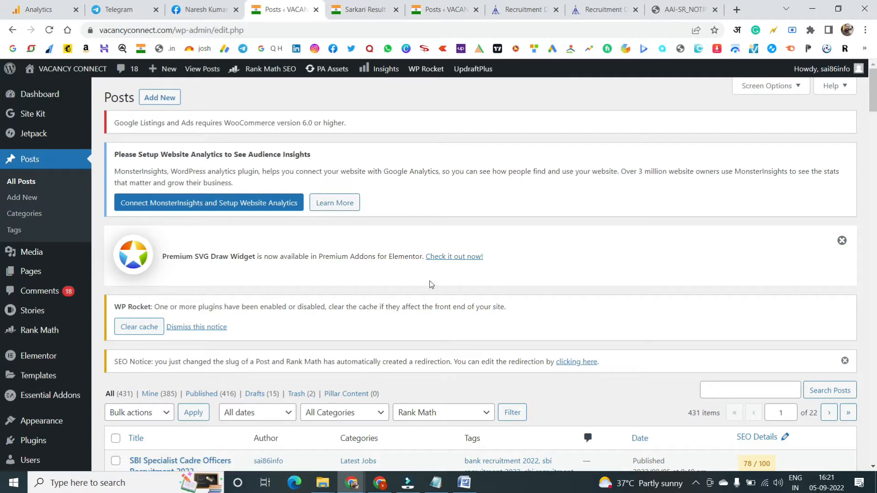
pyautogui.click(151, 100)
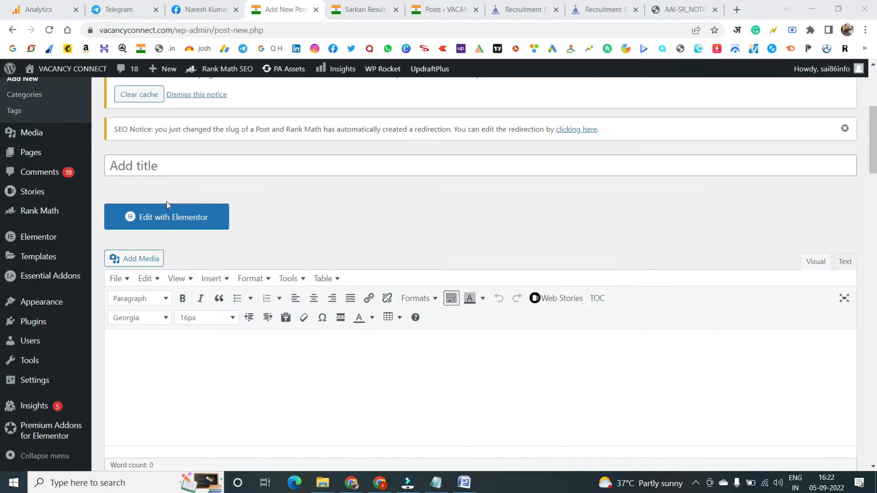
# Step: Title the new post "AAI Jr. & Sr. Assistant Recruitment 2022", consulting the Airports Authority of India recruitment dashboard
pyautogui.click(151, 166)
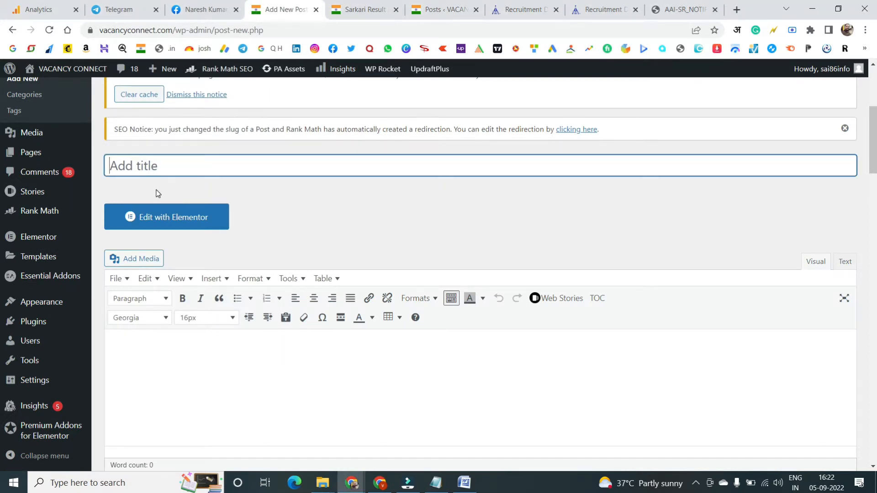
pyautogui.scroll(3, 156, 192)
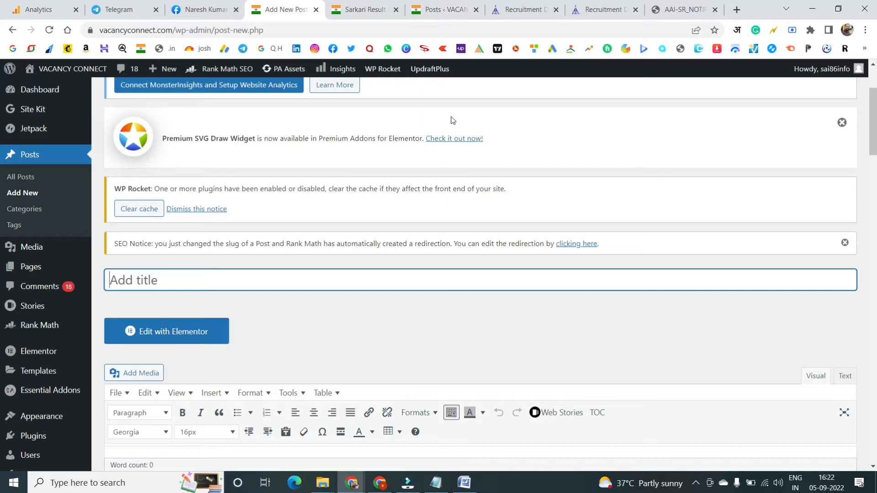
pyautogui.click(512, 4)
pyautogui.scroll(3, 219, 207)
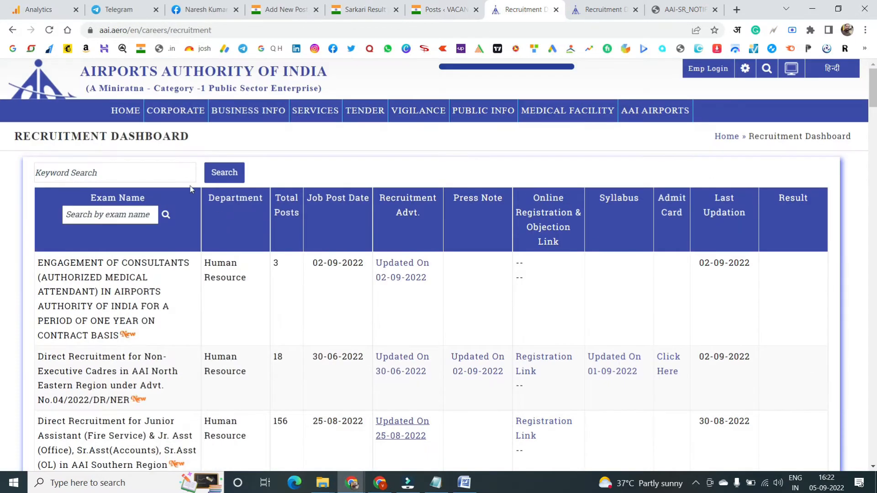
pyautogui.moveTo(332, 122)
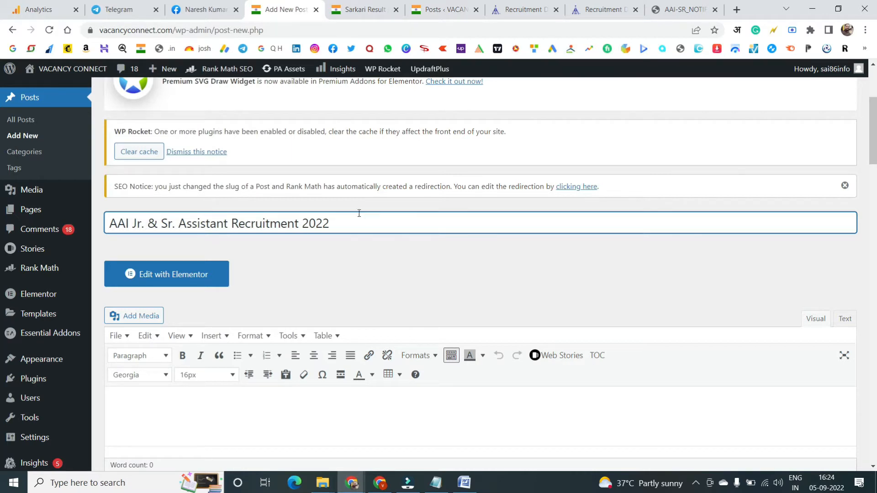
# Step: Copy the post title into the untitled Notepad document in place of its contents, and return to the post
pyautogui.hotkey('ctrl', 'a')
pyautogui.hotkey('ctrl', 'c')
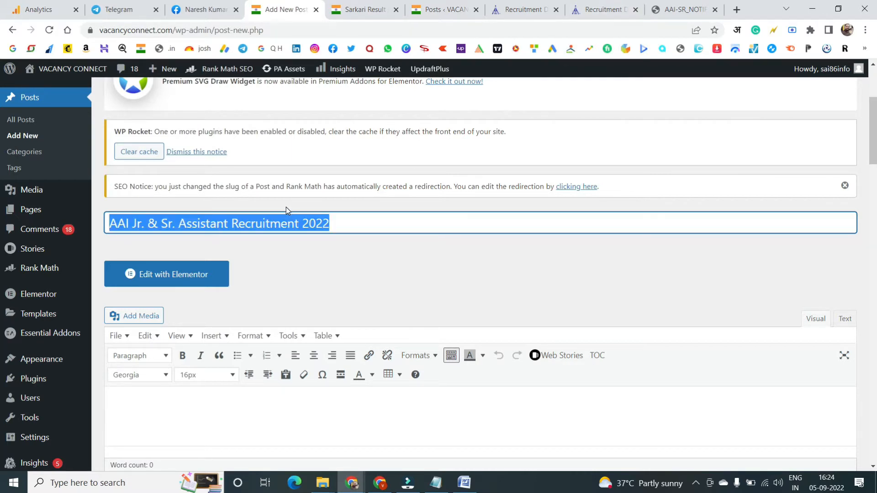
pyautogui.click(436, 482)
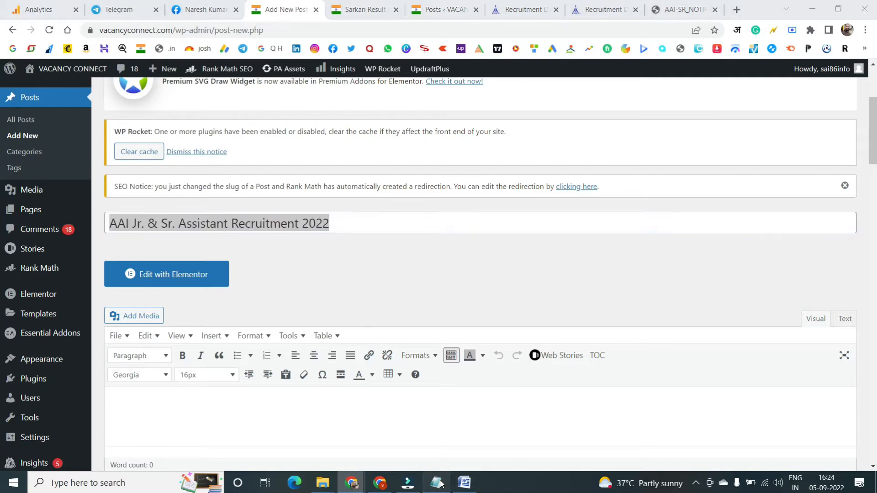
pyautogui.hotkey('ctrl', 'a')
pyautogui.hotkey('ctrl', 'v')
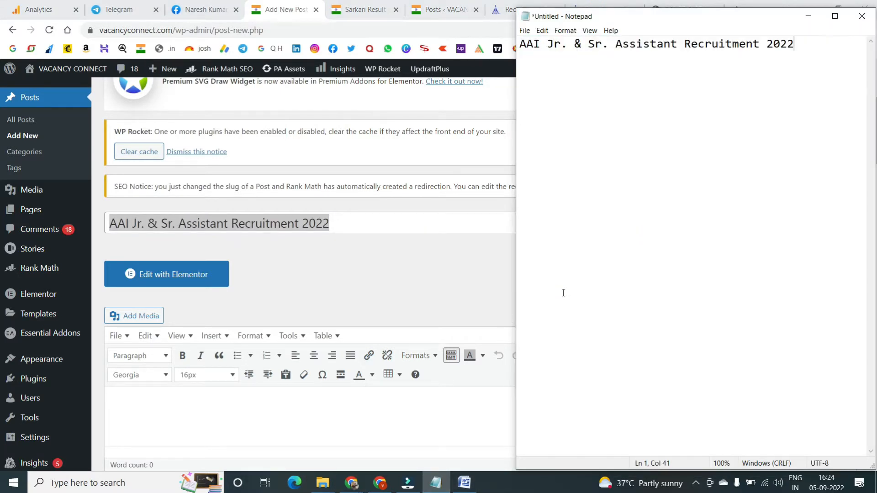
pyautogui.click(809, 15)
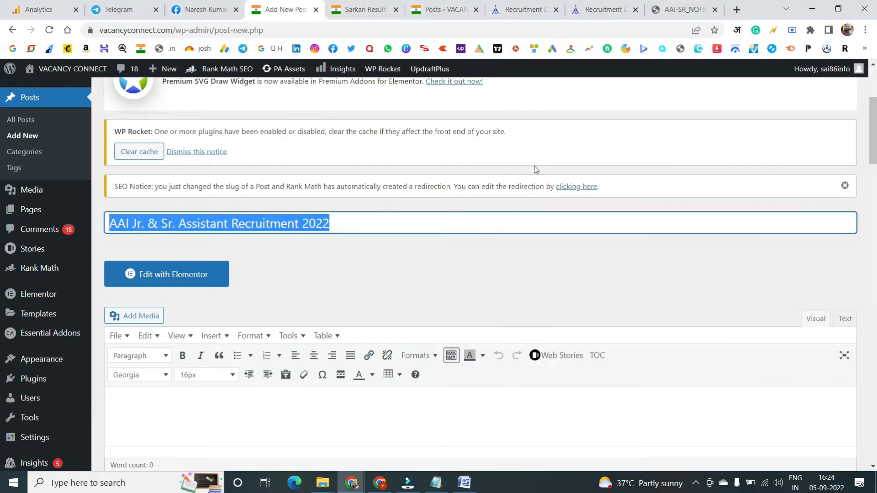
# Step: Save the new post as a draft and open it for editing with Elementor
pyautogui.click(191, 276)
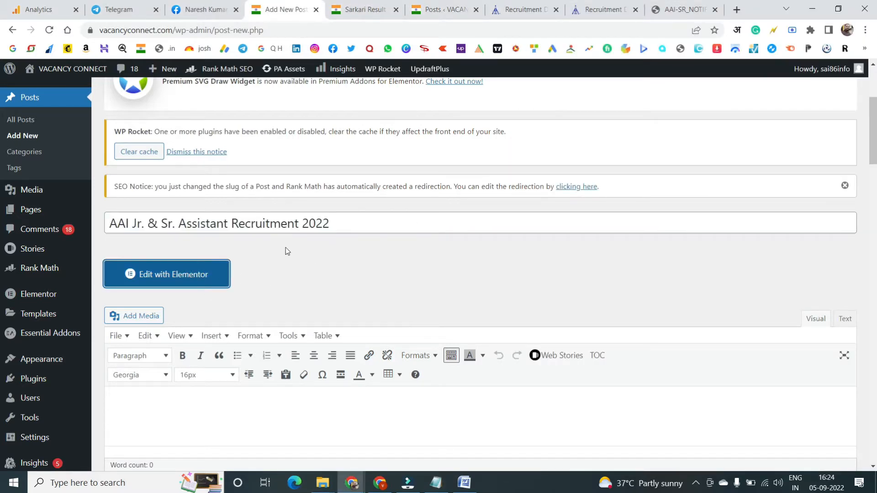
pyautogui.scroll(-6, 288, 257)
pyautogui.scroll(-2, 298, 290)
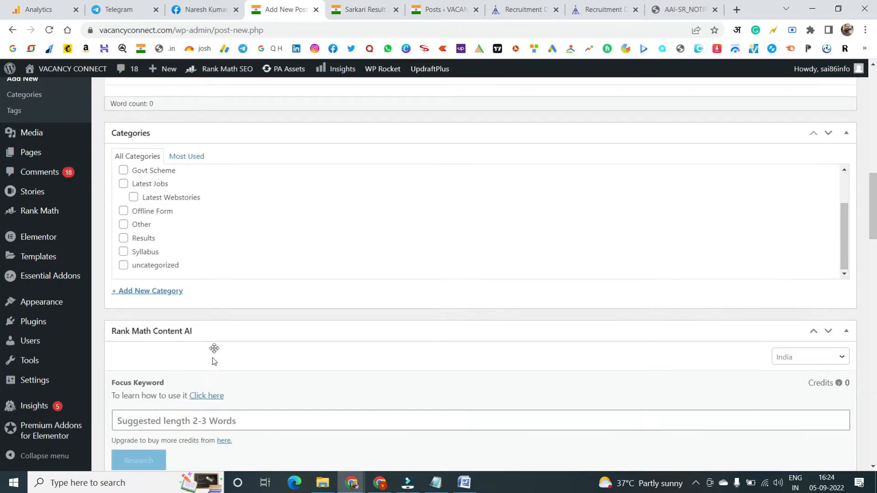
pyautogui.scroll(-5, 212, 358)
pyautogui.click(137, 255)
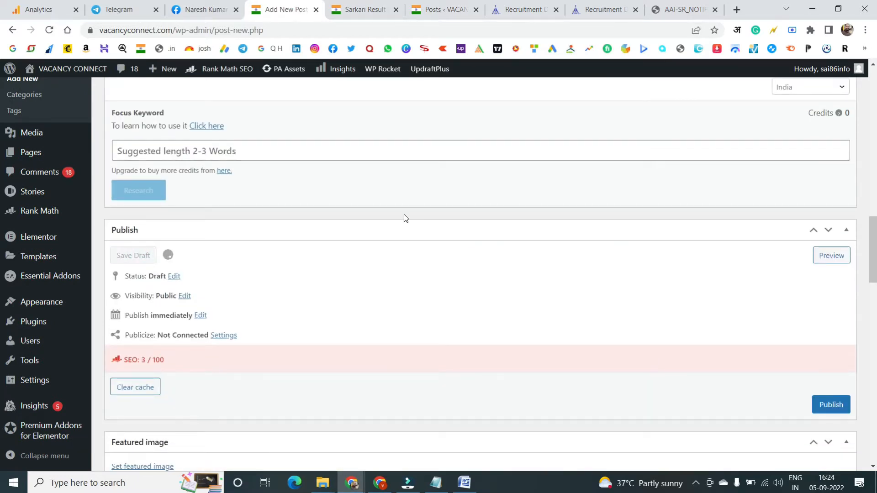
pyautogui.click(478, 249)
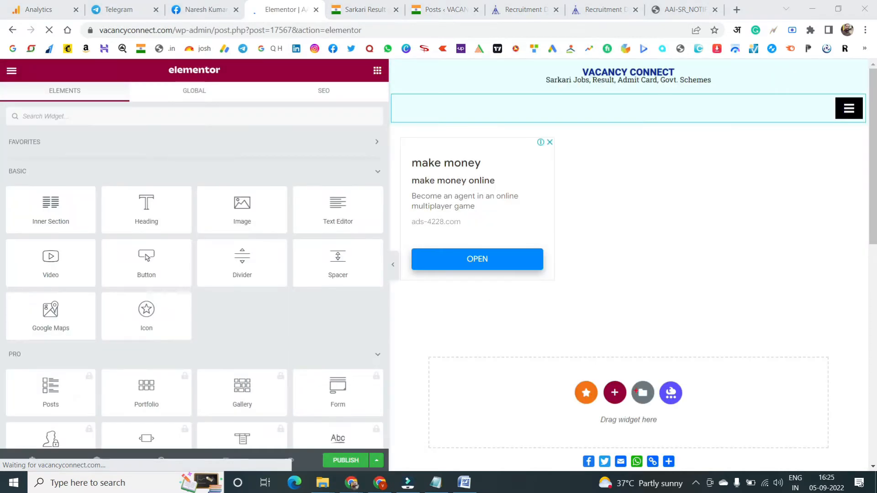
# Step: Insert the saved "post template" page from the template library into the post and open its text block for editing
pyautogui.click(643, 392)
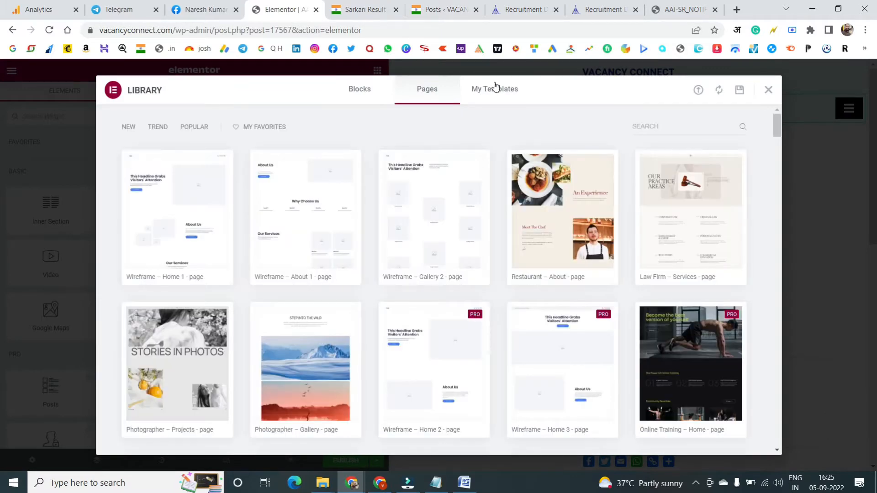
pyautogui.click(495, 91)
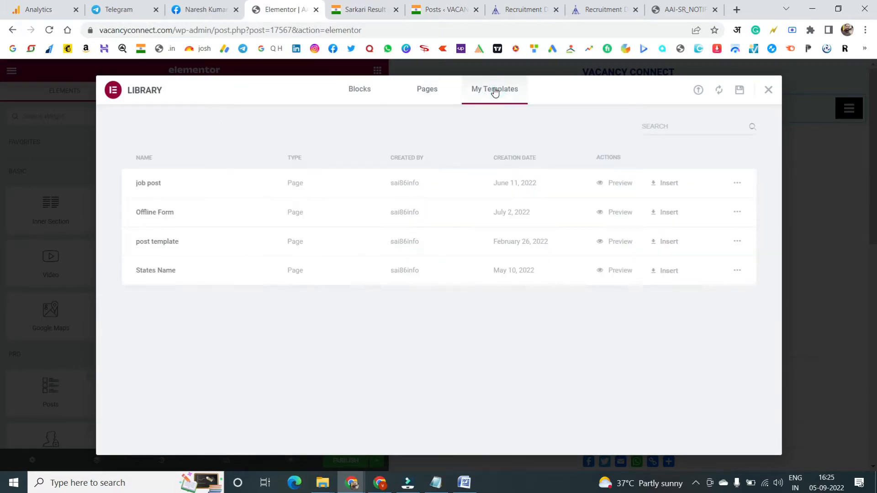
pyautogui.click(663, 242)
pyautogui.click(475, 302)
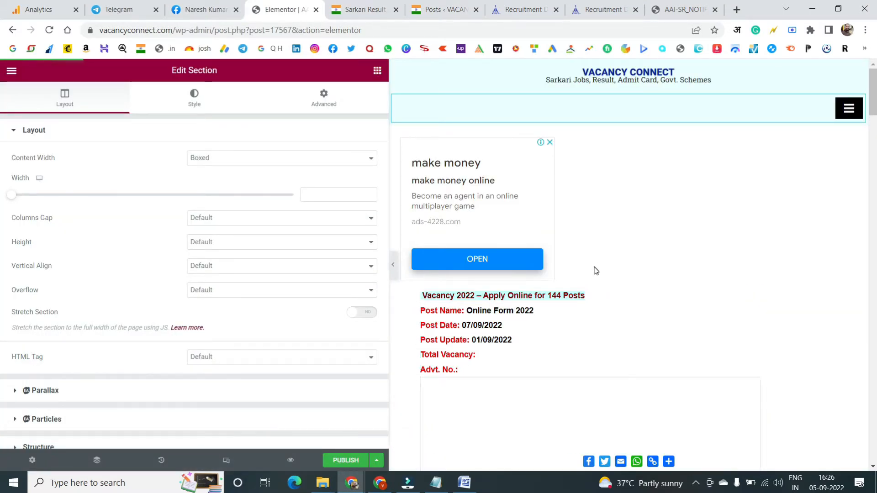
pyautogui.scroll(-4, 595, 270)
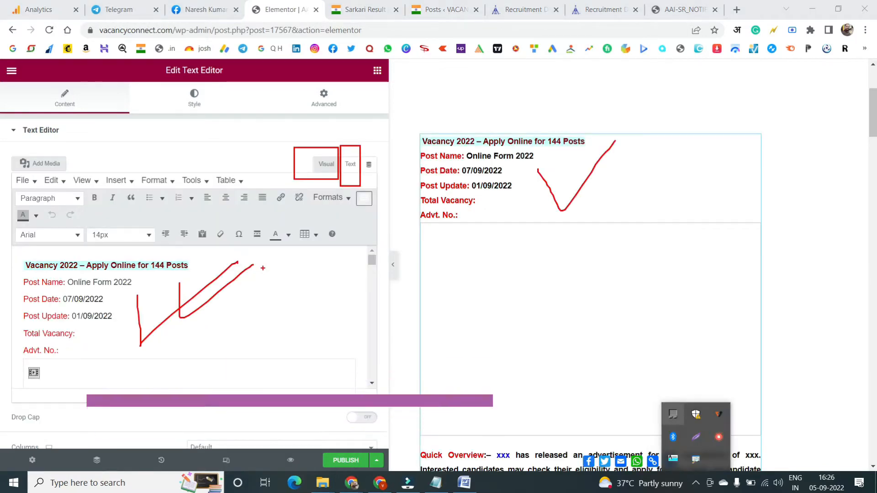
pyautogui.moveTo(4, 146)
pyautogui.mouseDown()
pyautogui.moveTo(165, 206)
pyautogui.moveTo(375, 253)
pyautogui.mouseUp()
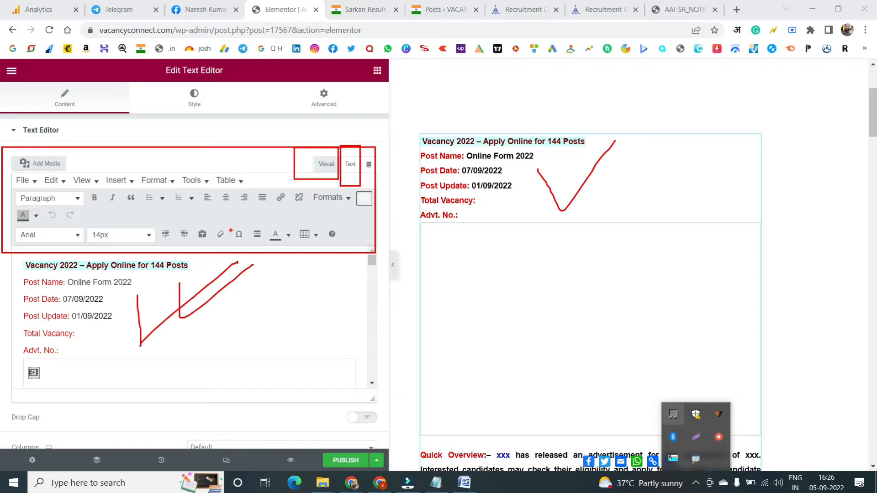
pyautogui.hotkey('ctrl', 'z')
pyautogui.hotkey('ctrl', 'z')
pyautogui.hotkey('ctrl', 'z')
pyautogui.hotkey('ctrl', 'z')
pyautogui.hotkey('ctrl', 'z')
pyautogui.hotkey('ctrl', 'z')
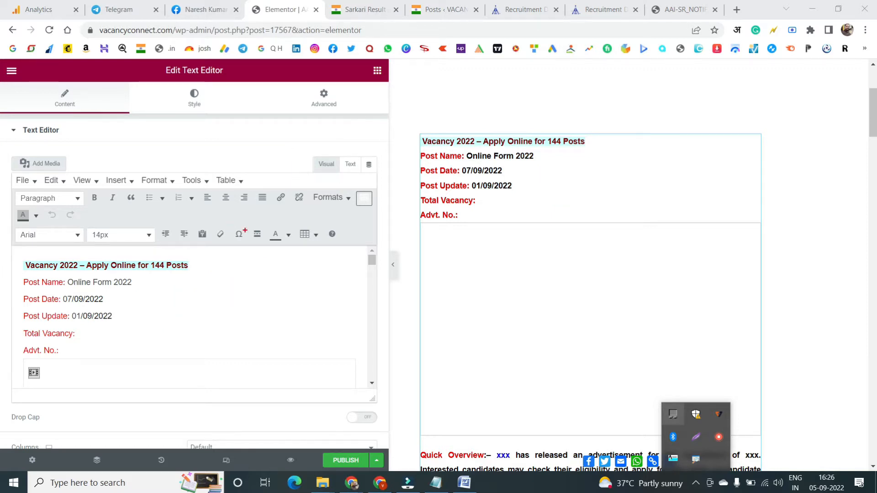
pyautogui.moveTo(14, 184)
pyautogui.mouseDown()
pyautogui.moveTo(55, 175)
pyautogui.moveTo(85, 153)
pyautogui.moveTo(140, 152)
pyautogui.mouseUp()
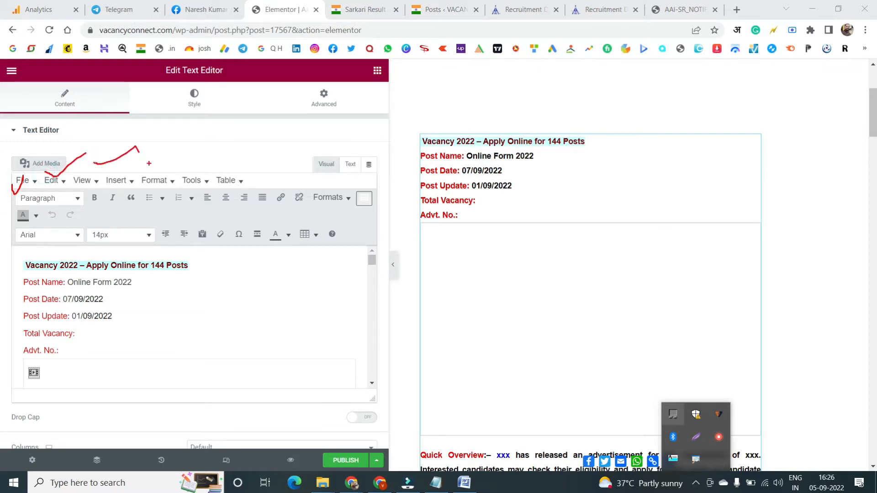
pyautogui.press('Escape')
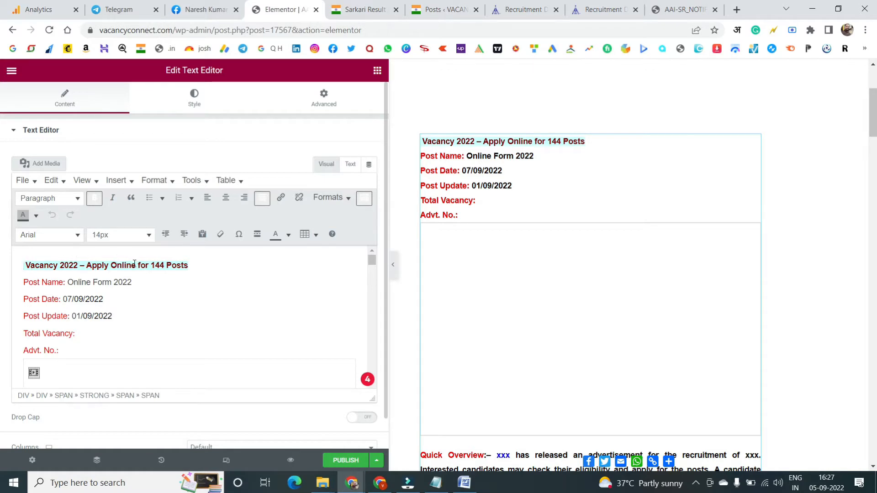
# Step: Remove the number 144 from the "Vacancy 2022 – Apply Online" heading line in the text block
pyautogui.doubleClick(157, 266)
pyautogui.press('BackSpace')
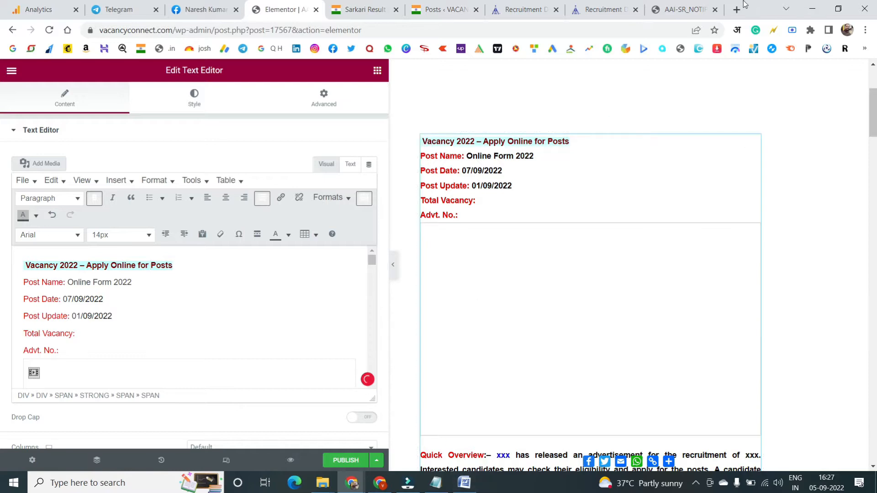
pyautogui.click(682, 12)
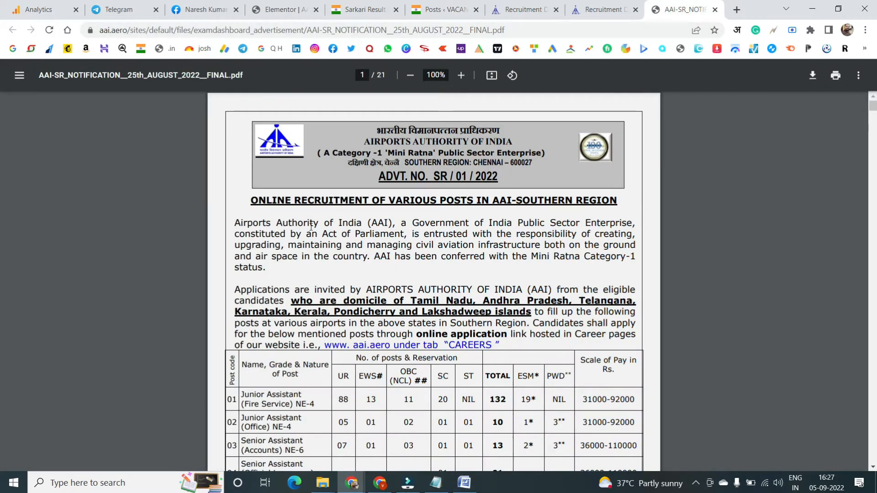
pyautogui.click(517, 11)
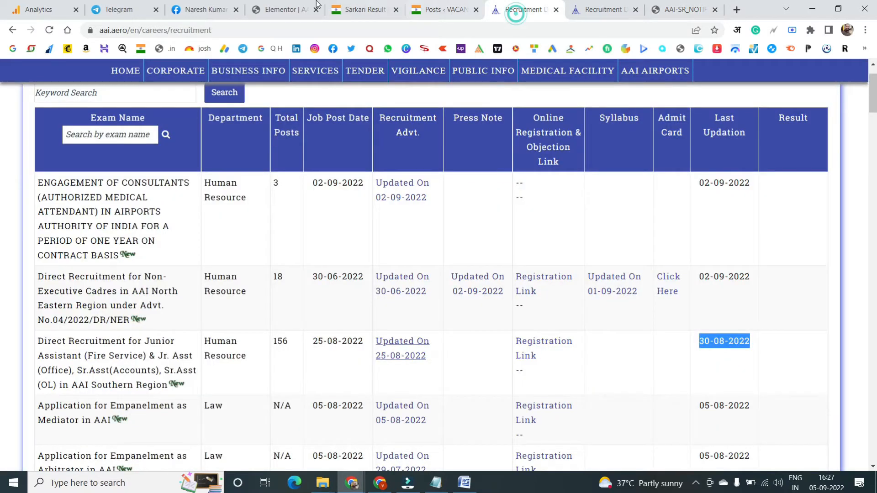
pyautogui.click(120, 7)
pyautogui.click(279, 11)
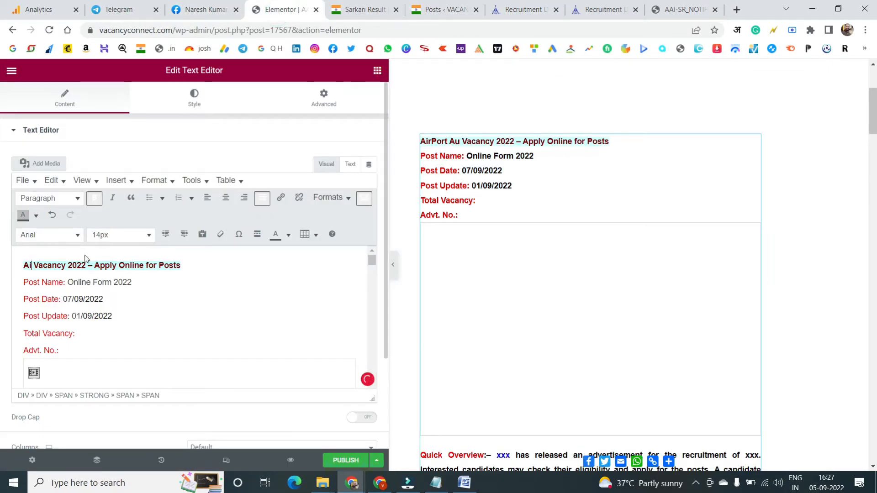
pyautogui.press('BackSpace')
pyautogui.press('BackSpace')
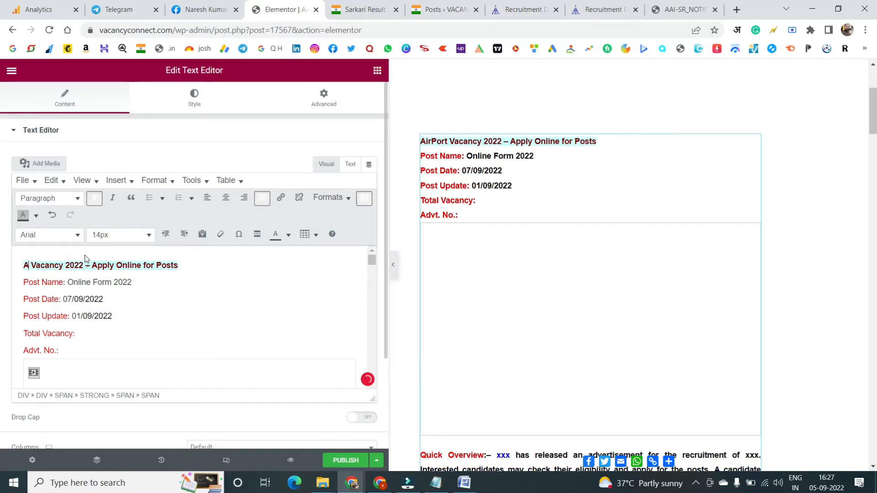
# Step: Move the AAI notification PDF and recruitment dashboard tabs into a separate browser window placed beside the WordPress window
pyautogui.click(608, 8)
pyautogui.click(686, 6)
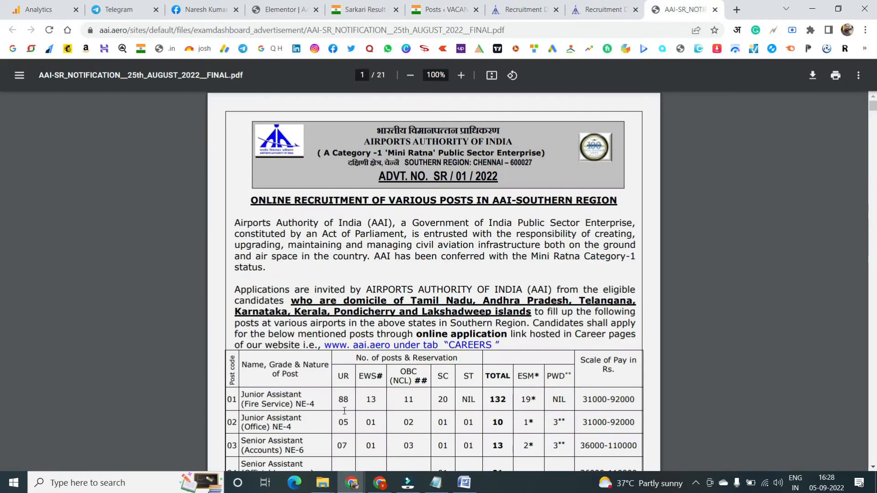
pyautogui.moveTo(686, 9); pyautogui.dragTo(325, 145)
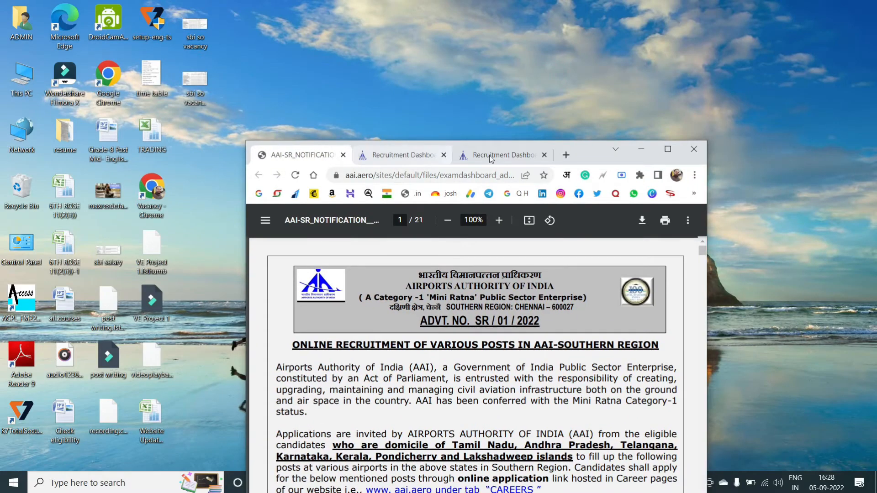
pyautogui.moveTo(589, 147); pyautogui.dragTo(763, 7)
pyautogui.click(351, 482)
pyautogui.click(254, 435)
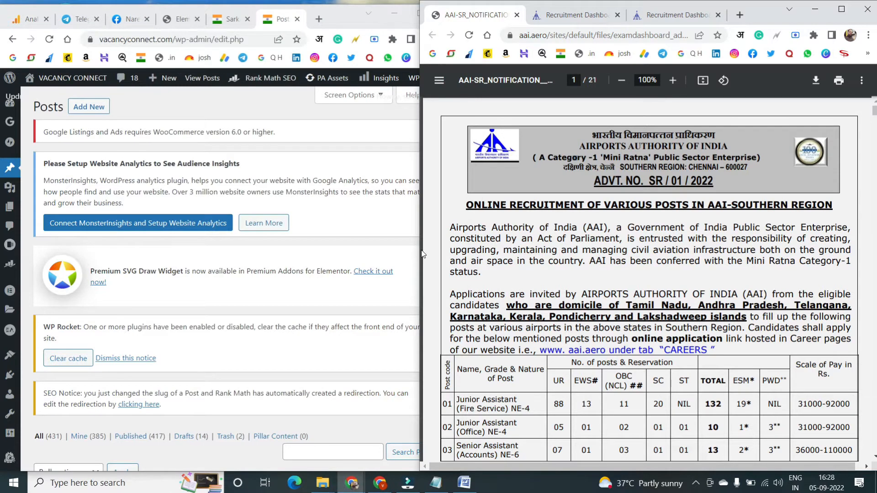
# Step: Widen the WordPress window's share of the screen and show the post's Elementor editor beside the notification PDF
pyautogui.moveTo(416, 250); pyautogui.dragTo(470, 249)
pyautogui.click(222, 19)
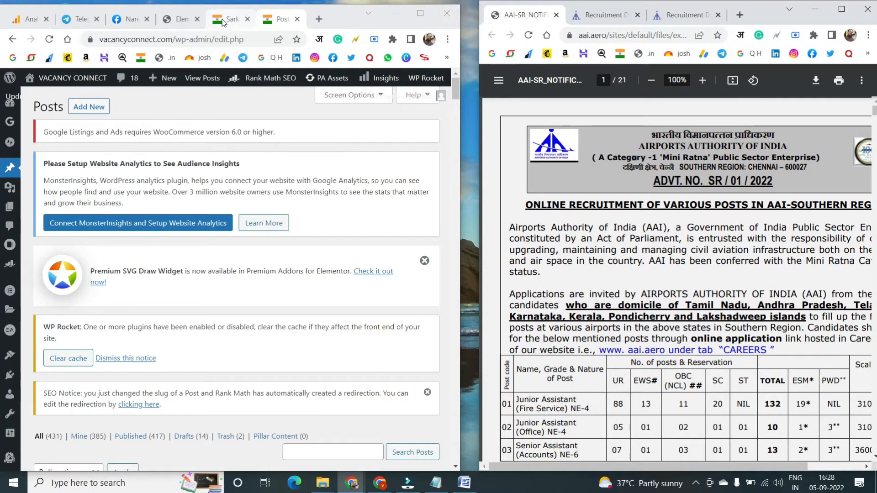
pyautogui.click(185, 21)
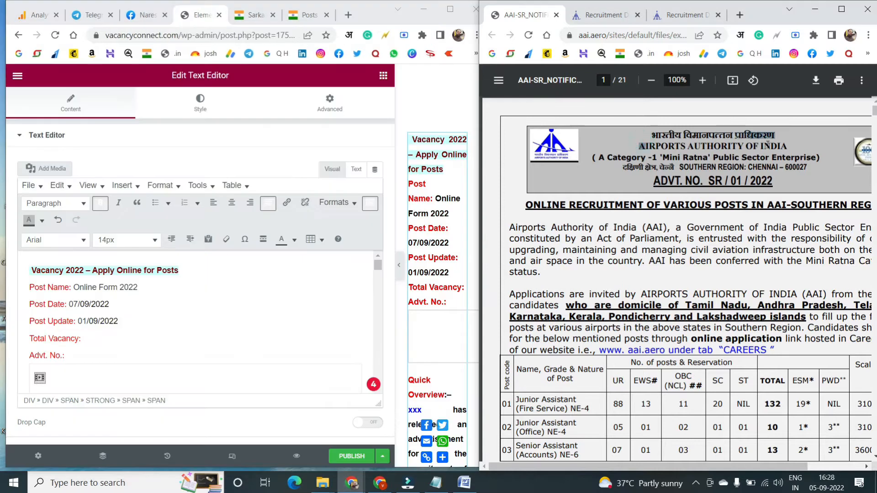
# Step: Copy AIRPORTS AUTHORITY OF INDIA from the notification PDF and paste it before "Vacancy 2022" in the text block's heading line
pyautogui.tripleClick(783, 148)
pyautogui.rightClick(774, 147)
pyautogui.click(658, 154)
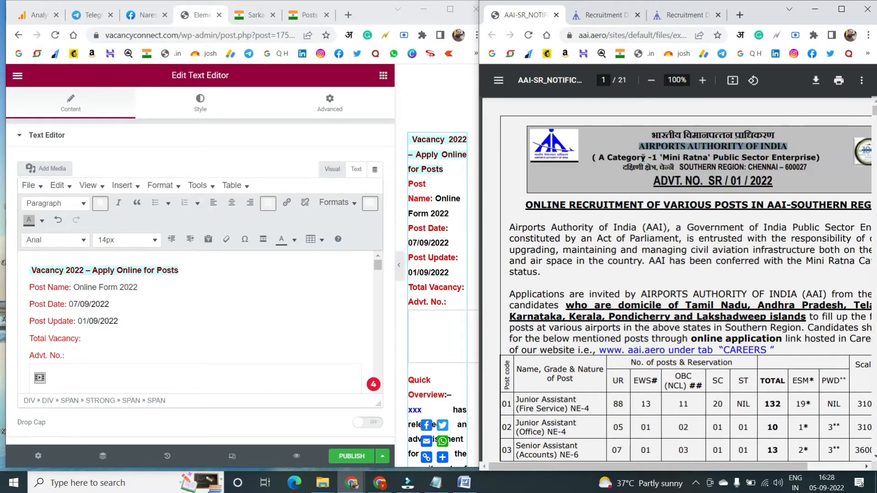
pyautogui.click(32, 268)
pyautogui.hotkey('ctrl', 'v')
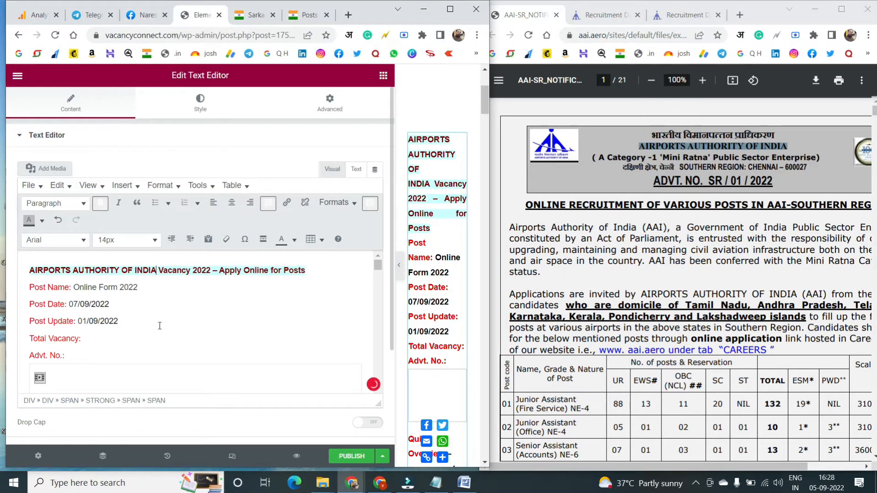
# Step: Paste AIRPORTS AUTHORITY OF INDIA into the "Name of Department" title line of the post's table
pyautogui.scroll(-3, 212, 329)
pyautogui.scroll(-3, 211, 331)
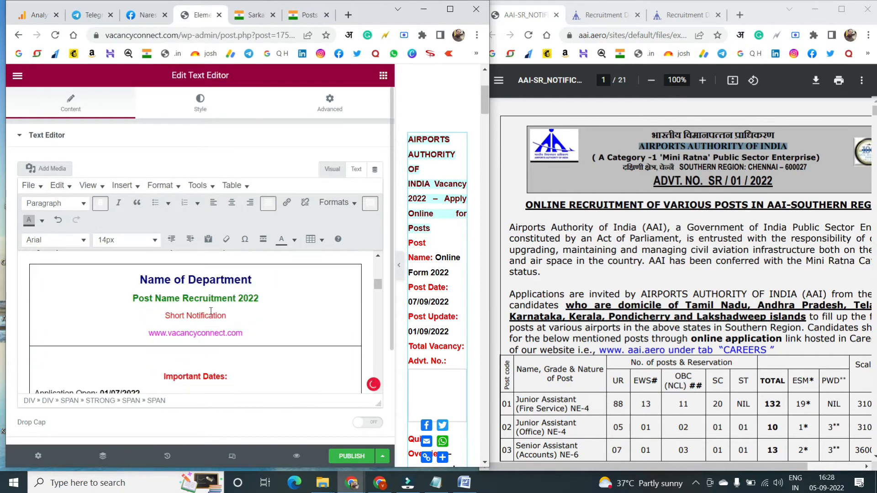
pyautogui.tripleClick(219, 282)
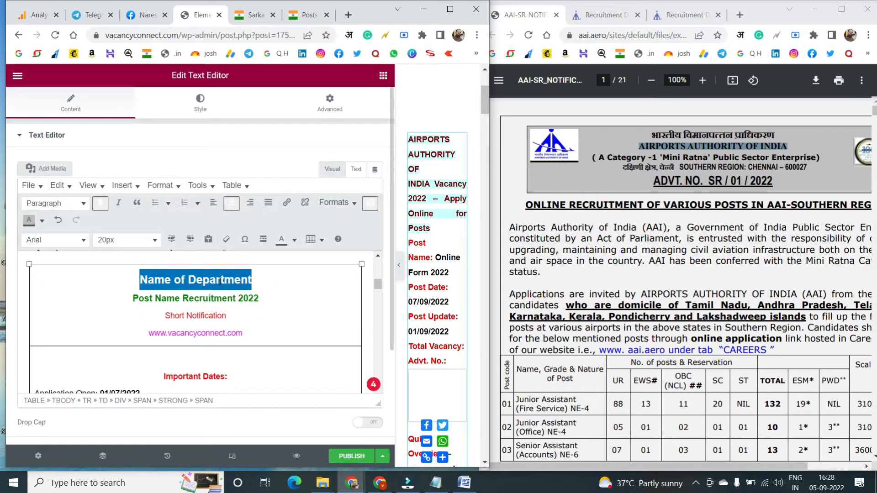
pyautogui.hotkey('ctrl', 'v')
pyautogui.hotkey('ctrl', 'z')
pyautogui.click(189, 282)
pyautogui.hotkey('ctrl', 'v')
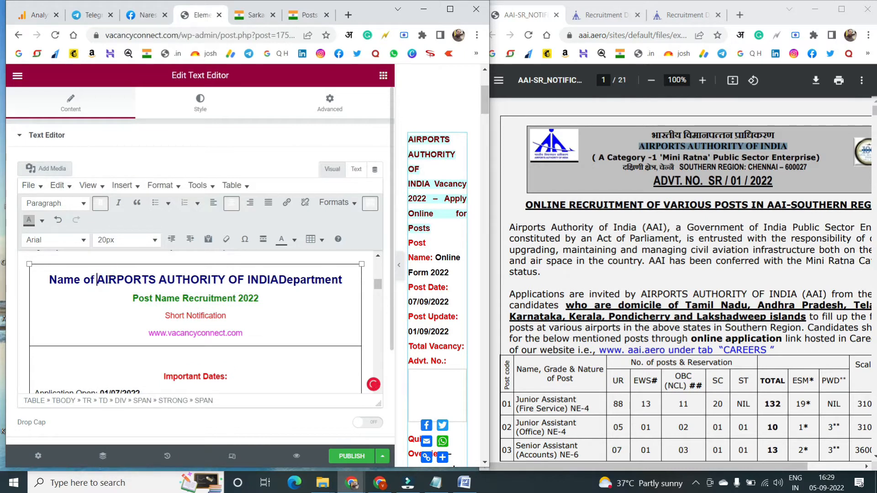
# Step: Remove the placeholder words "Name of" and "Department" around AIRPORTS AUTHORITY OF INDIA in the table title
pyautogui.press('BackSpace')
pyautogui.press('BackSpace')
pyautogui.press('BackSpace')
pyautogui.press('BackSpace')
pyautogui.press('BackSpace')
pyautogui.press('BackSpace')
pyautogui.press('BackSpace')
pyautogui.press('BackSpace')
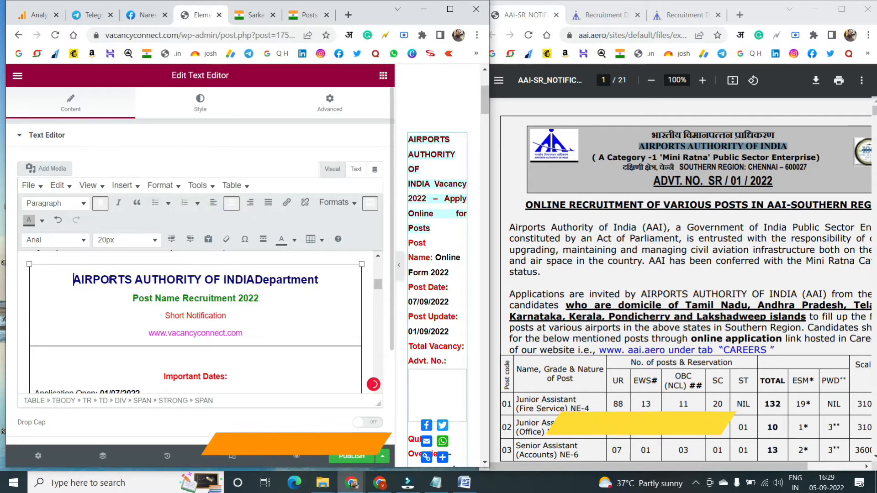
pyautogui.press('End')
pyautogui.press('BackSpace')
pyautogui.press('BackSpace')
pyautogui.press('BackSpace')
pyautogui.press('BackSpace')
pyautogui.press('BackSpace')
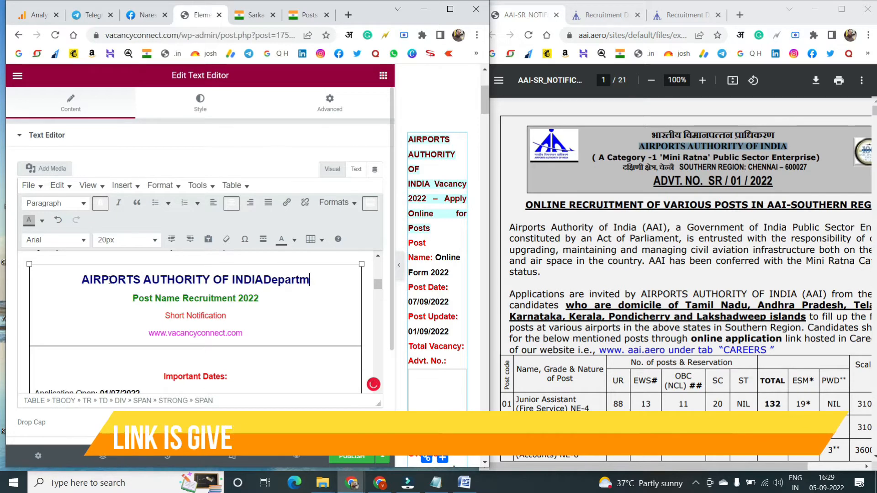
pyautogui.press('BackSpace')
pyautogui.press('BackSpace')
pyautogui.press('BackSpace')
pyautogui.press('BackSpace')
pyautogui.press('BackSpace')
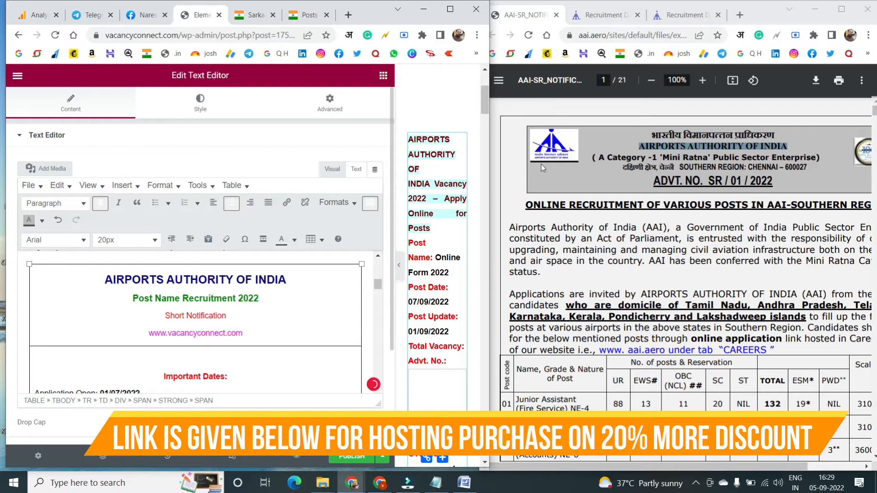
# Step: Insert "Senior Assistant & Junior Assistant" before "Vacancy 2022" in the heading line, correcting any misspelled words
pyautogui.scroll(5, 199, 278)
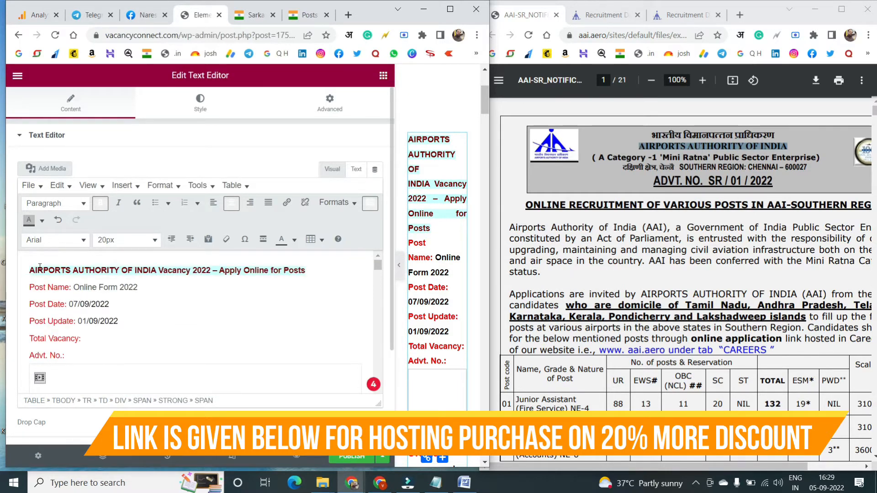
pyautogui.click(158, 270)
pyautogui.write('Sen')
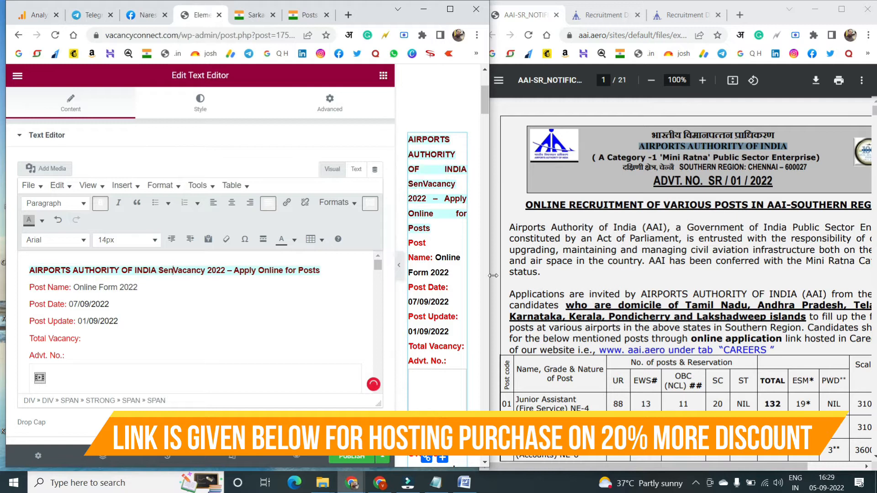
pyautogui.write('iour ')
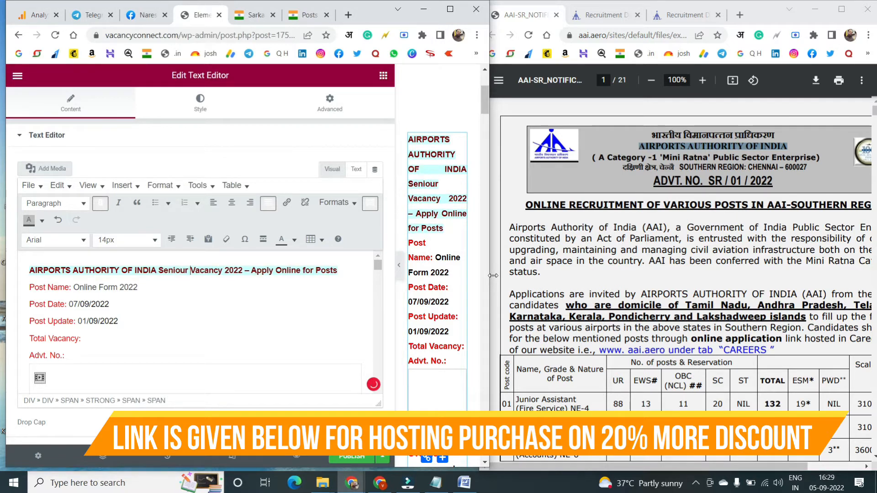
pyautogui.write('Assistatn & Junior Assistant')
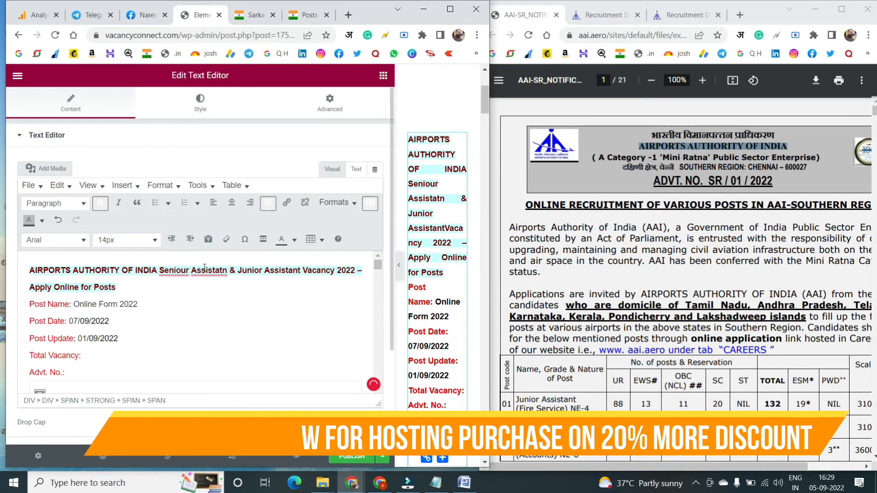
pyautogui.moveTo(205, 269)
pyautogui.click(223, 295)
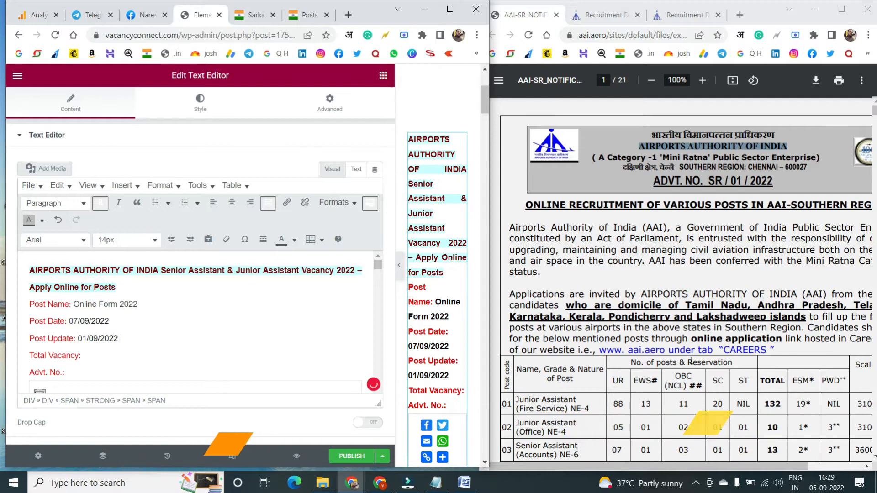
# Step: Open a blank Excel workbook beside the notification's vacancy table and add the post totals 132, 10, 13 and 1 in cell F9
pyautogui.scroll(-4, 720, 433)
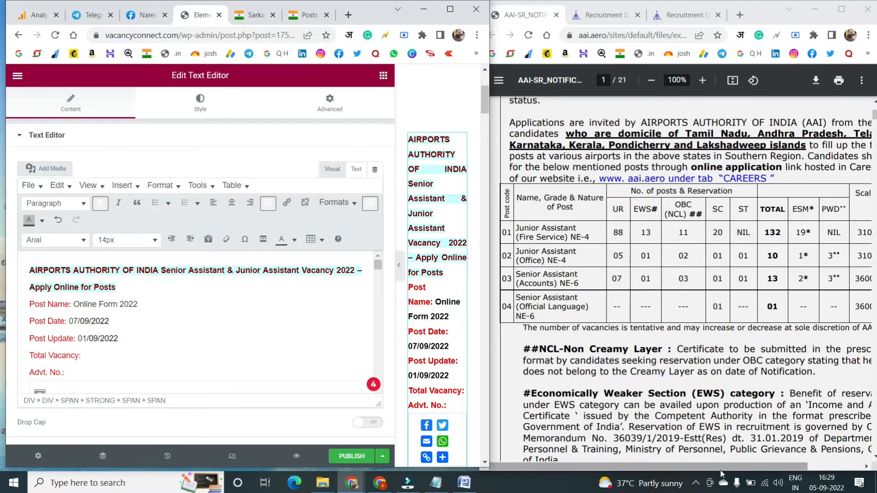
pyautogui.moveTo(722, 469); pyautogui.dragTo(759, 471)
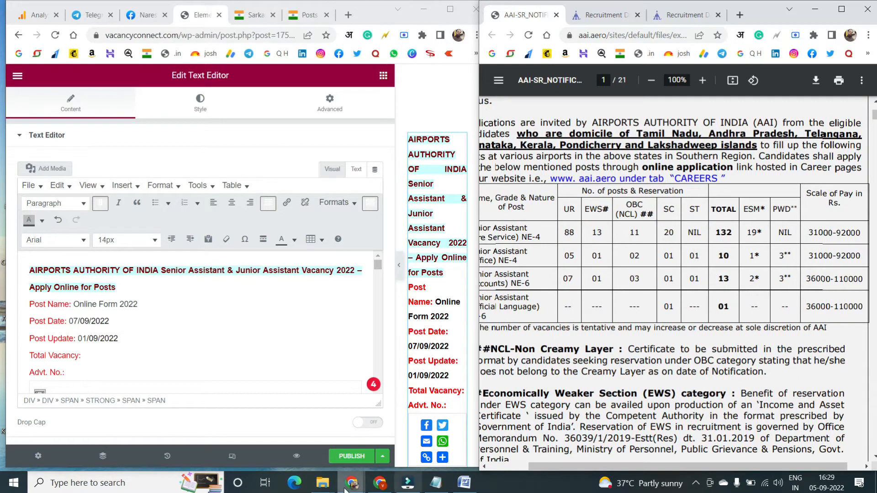
pyautogui.click(112, 481)
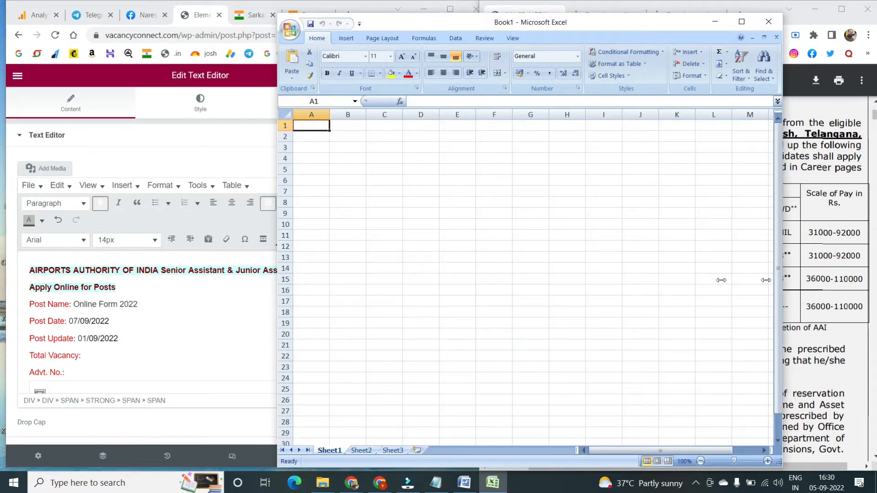
pyautogui.moveTo(784, 274); pyautogui.dragTo(648, 270)
pyautogui.click(499, 218)
pyautogui.write('=132+10+13+')
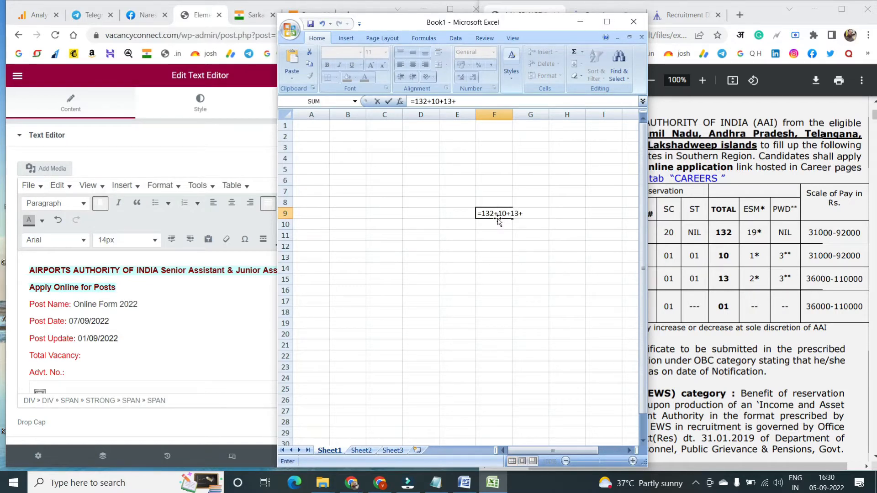
pyautogui.press('Return')
pyautogui.click(460, 283)
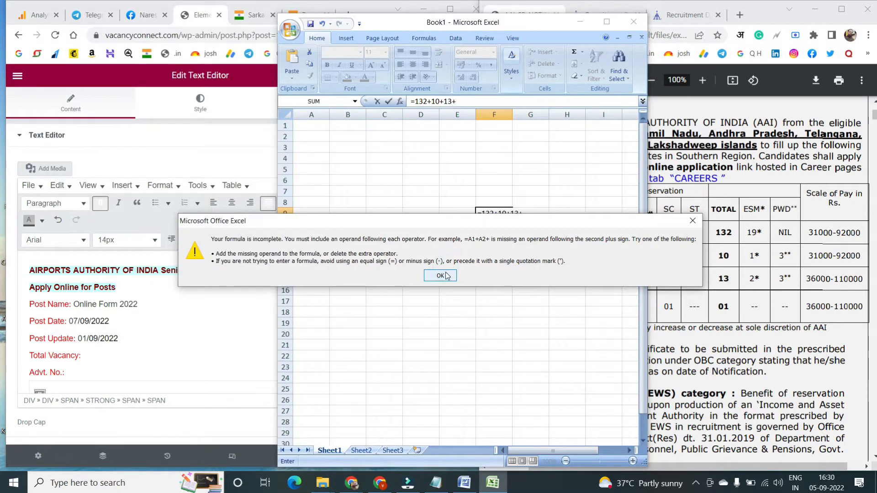
pyautogui.click(440, 276)
pyautogui.click(522, 213)
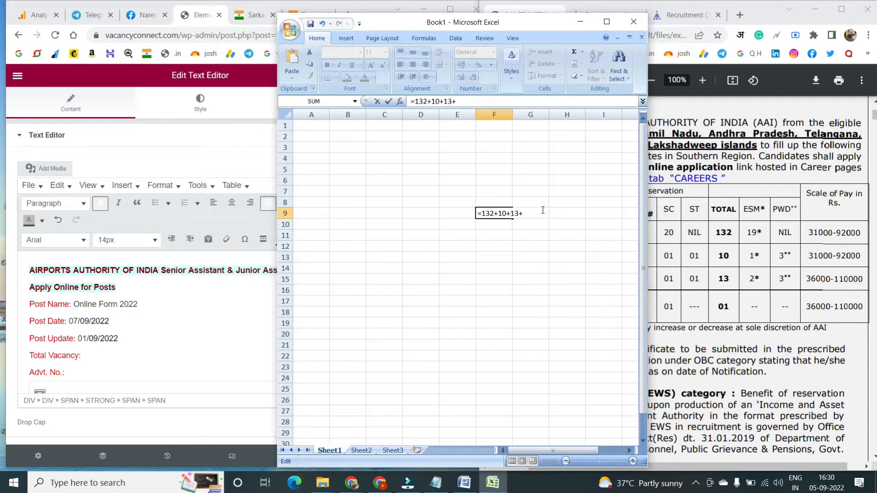
pyautogui.press('Return')
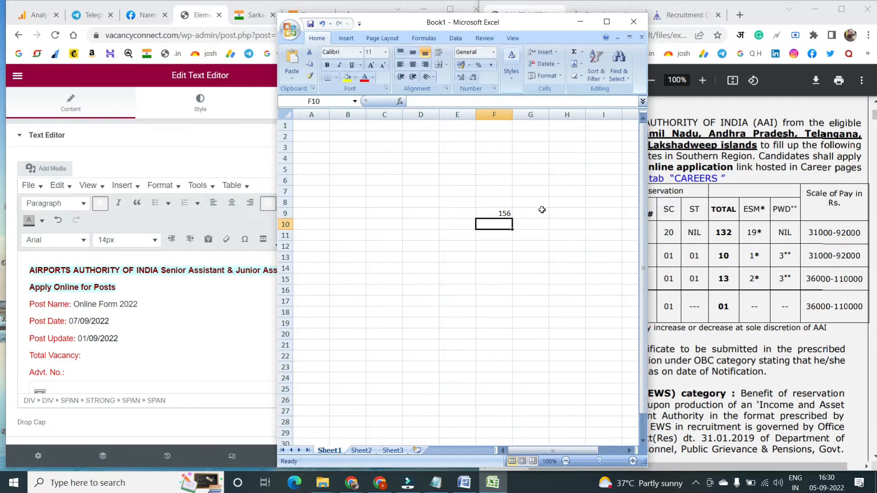
# Step: Return to the post's Elementor editor and insert 156 before "Posts" in the heading line
pyautogui.click(580, 22)
pyautogui.click(93, 287)
pyautogui.write('156')
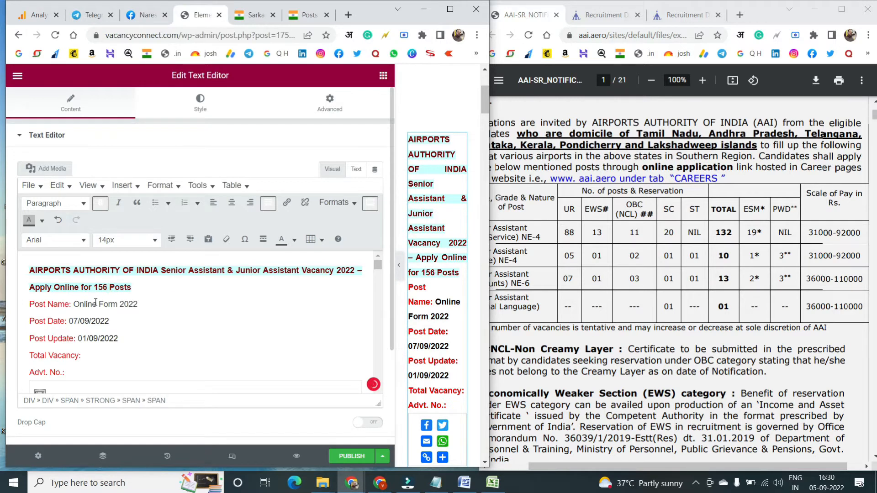
# Step: Complete the Post Name line as "AAI Senior and Junior Assistant Online Form 2022", correcting the spelling of Senior
pyautogui.click(74, 301)
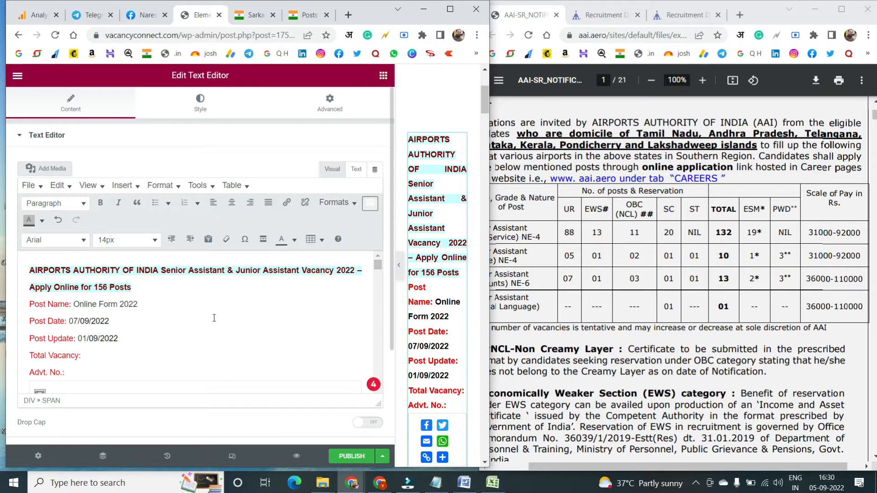
pyautogui.write('AAI')
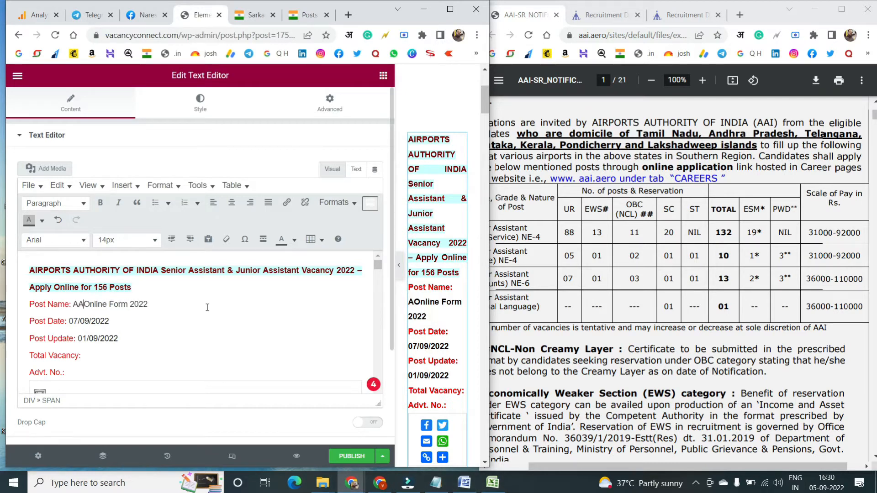
pyautogui.write('stant')
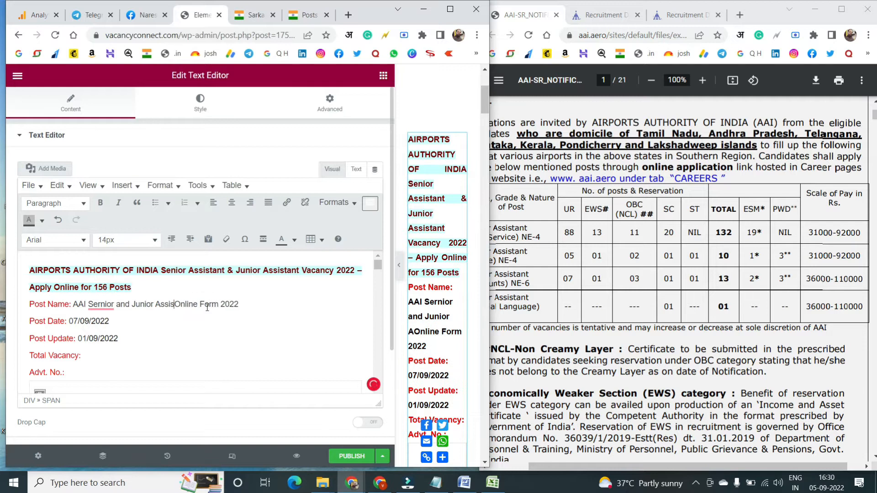
pyautogui.rightClick(114, 307)
pyautogui.click(100, 324)
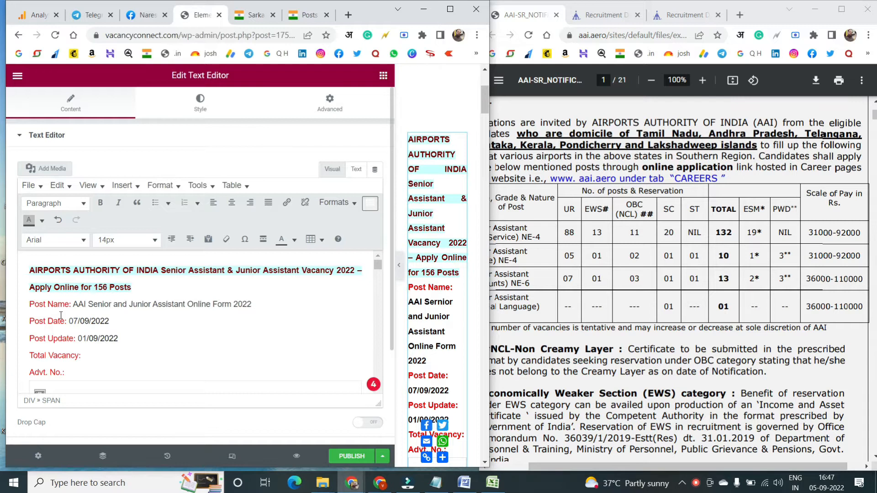
# Step: Set Post Date and Post Update to 05/09/2022 and enter 156 as the Total Vacancy
pyautogui.click(73, 322)
pyautogui.press('Delete')
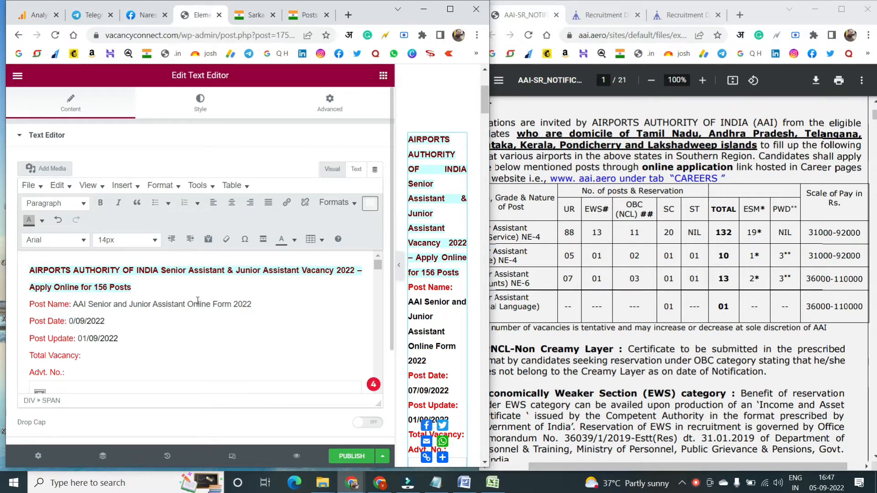
pyautogui.write('5')
pyautogui.press('Right')
pyautogui.press('Right')
pyautogui.press('BackSpace')
pyautogui.write('556')
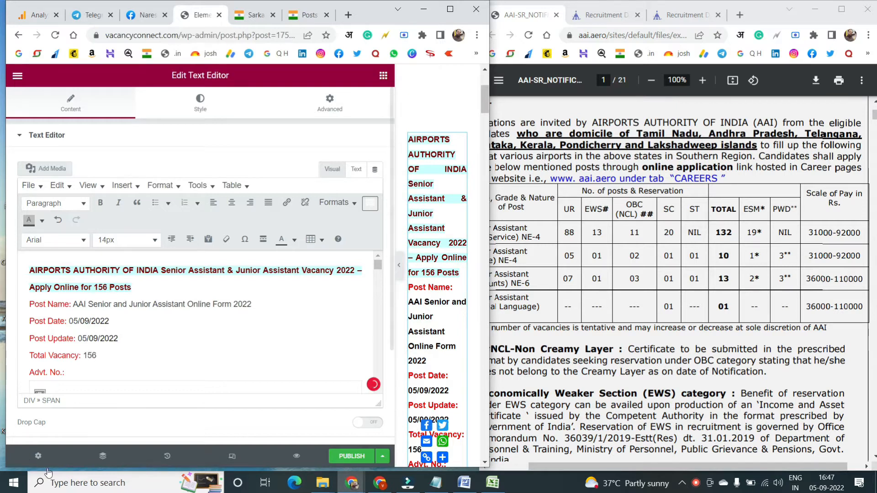
# Step: Copy the advertisement number SR / 01 / 2022 from the notification PDF and paste it into the Advt. No. line
pyautogui.scroll(-1, 92, 317)
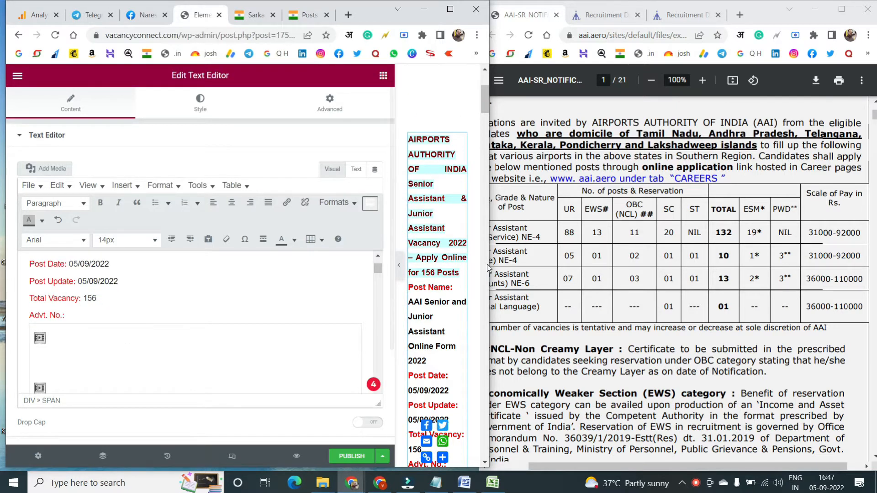
pyautogui.scroll(4, 621, 264)
pyautogui.click(663, 182)
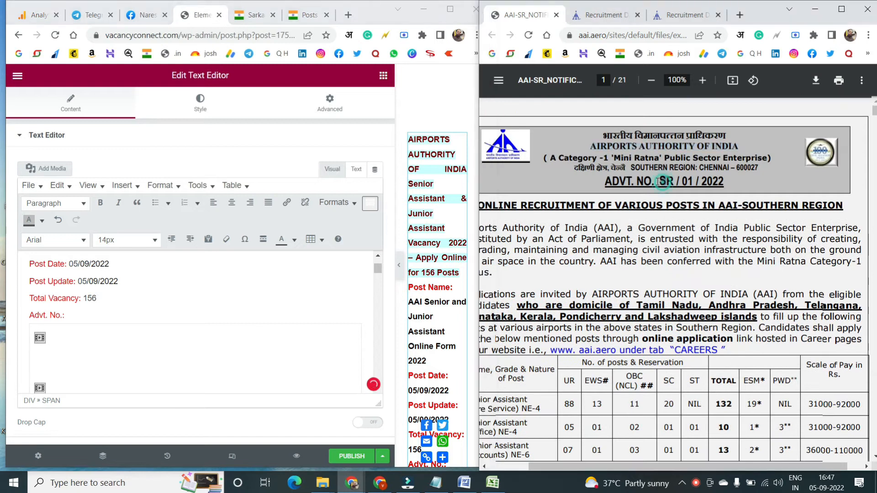
pyautogui.moveTo(661, 182); pyautogui.dragTo(732, 186)
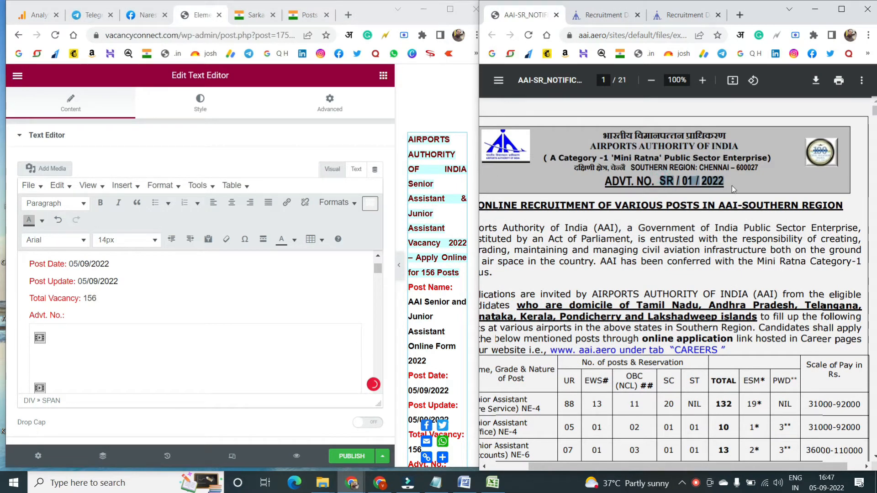
pyautogui.rightClick(726, 184)
pyautogui.click(718, 191)
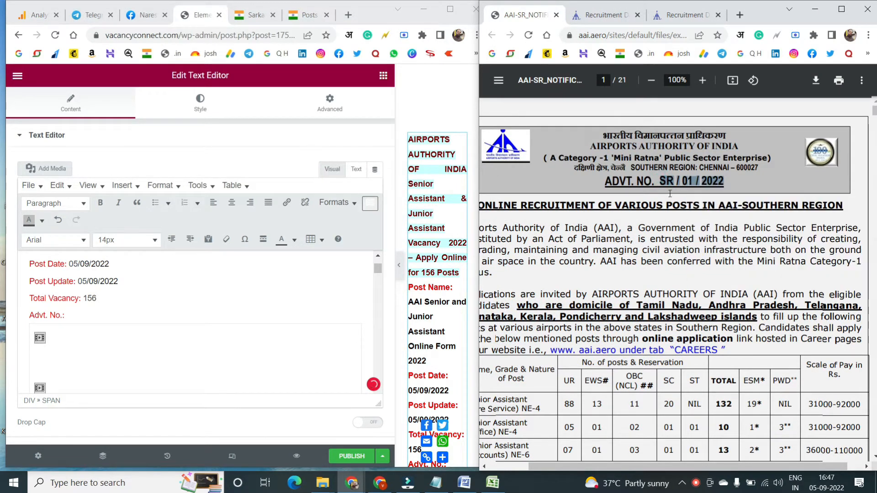
pyautogui.click(81, 316)
pyautogui.hotkey('ctrl', 'v')
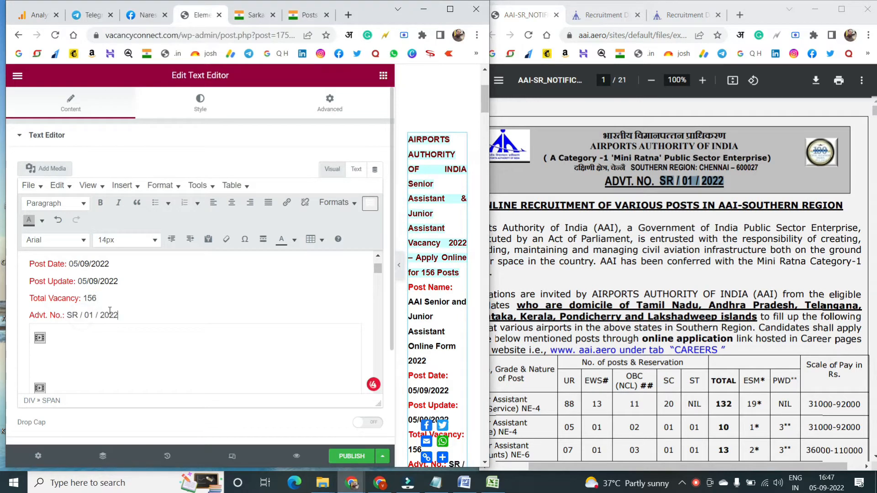
# Step: Replace the first xxx placeholder in the Quick Overview paragraph with AIRPORTS AUTHORITY OF INDIA copied from the notification PDF
pyautogui.scroll(-3, 106, 310)
pyautogui.doubleClick(105, 310)
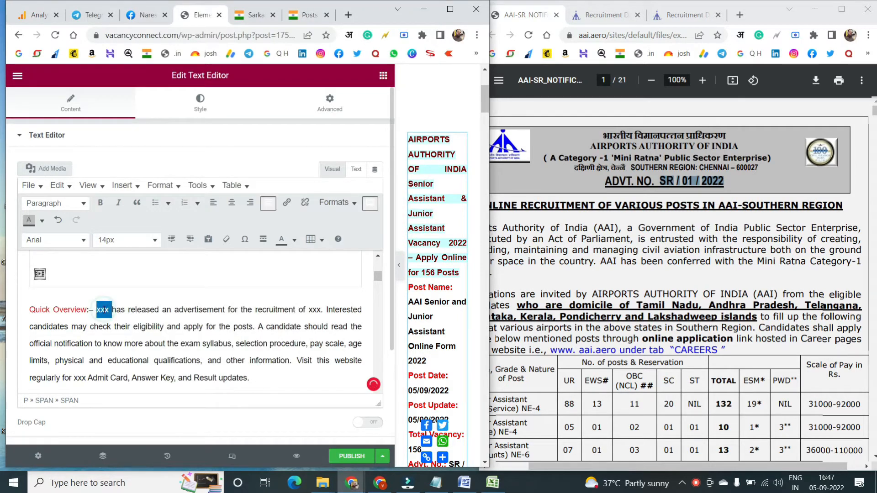
pyautogui.scroll(-1, 132, 320)
pyautogui.scroll(1, 135, 321)
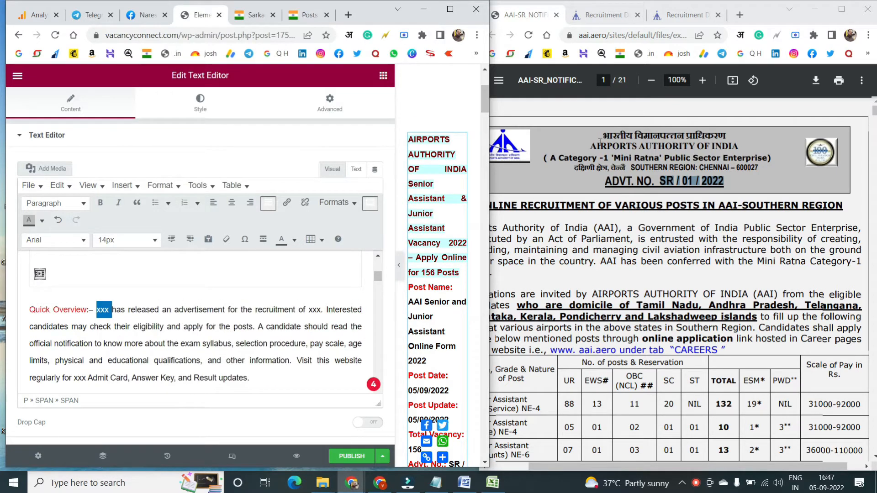
pyautogui.doubleClick(100, 313)
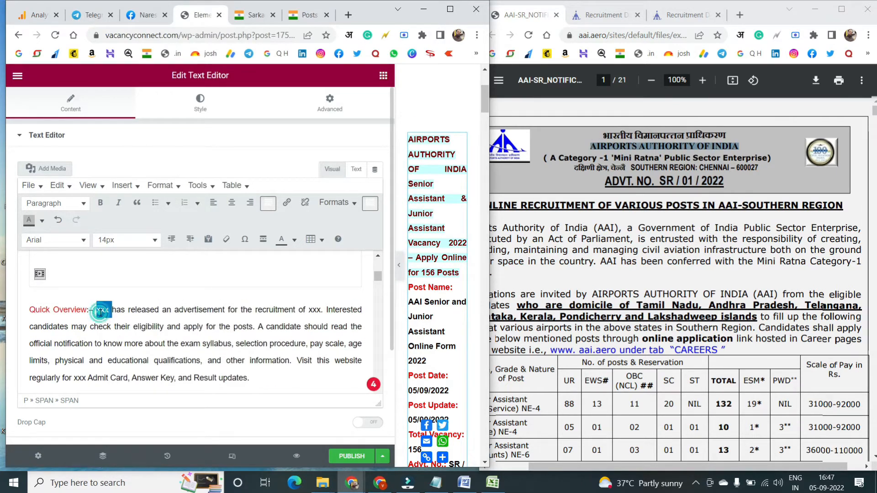
pyautogui.hotkey('ctrl', 'v')
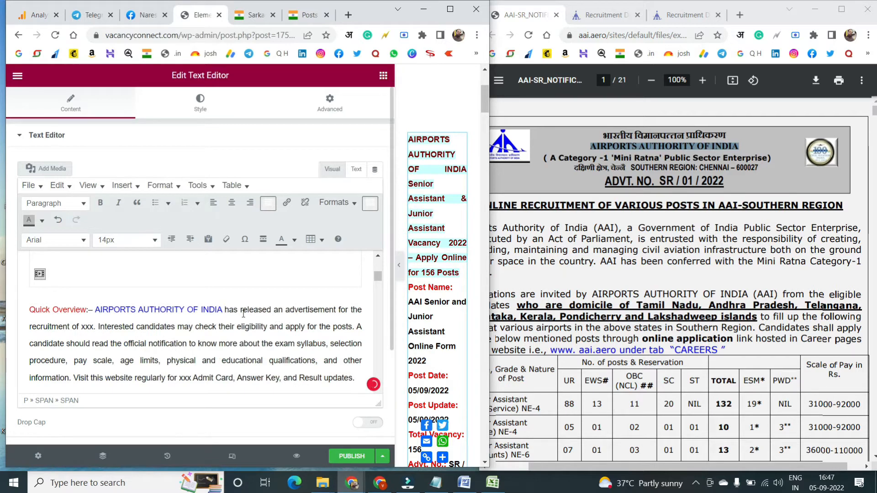
# Step: Replace the xxx after "recruitment of" in the Quick Overview with "Junior Assistant (Fire Service), J"
pyautogui.doubleClick(87, 327)
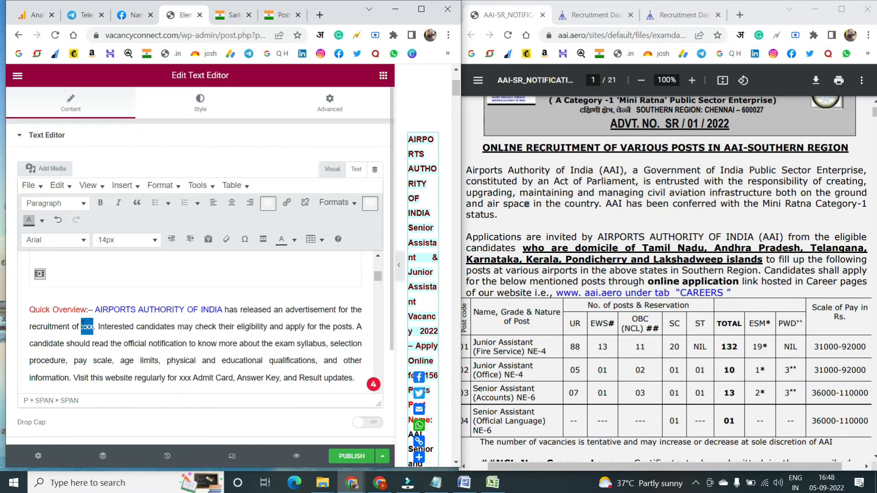
pyautogui.hotkey('ctrl', 'v')
pyautogui.write('(Fire Service')
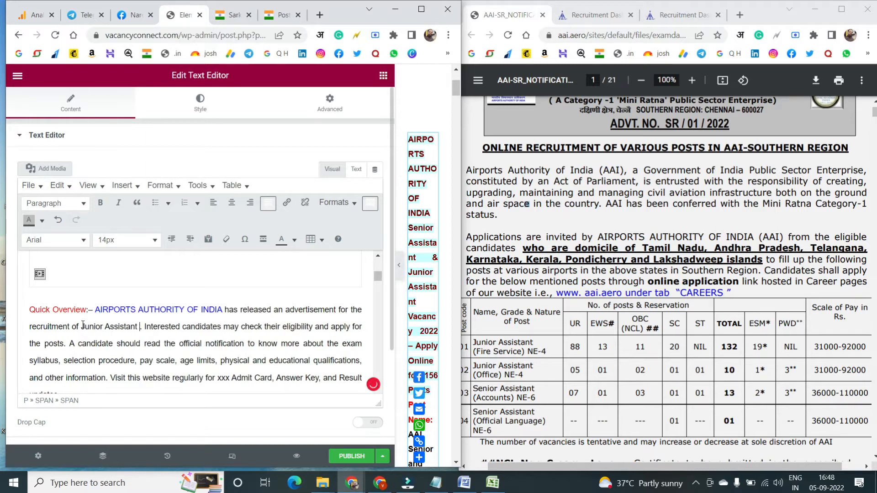
pyautogui.write(')')
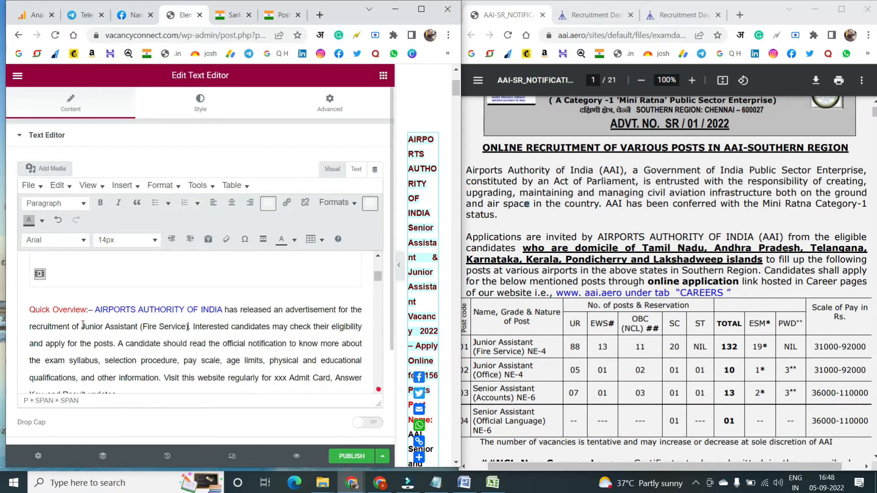
pyautogui.write(', J')
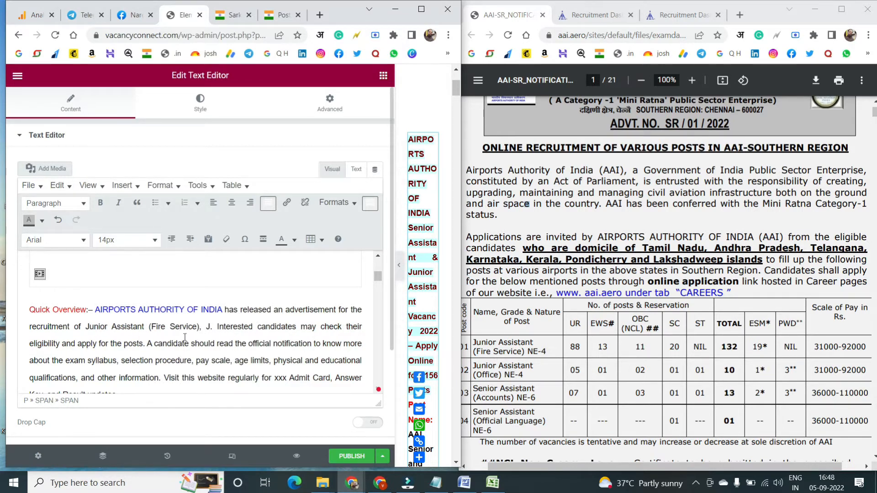
# Step: Complete the post list in the Quick Overview with "Junior Assistant (Office), and Senior Assistant (Accounts), Senior Assistant Offical Language."
pyautogui.moveTo(501, 378); pyautogui.dragTo(476, 366)
pyautogui.rightClick(477, 370)
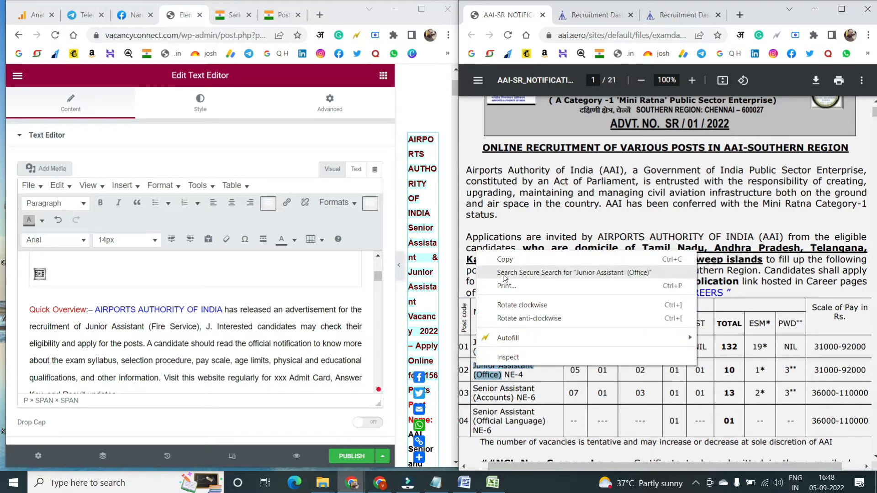
pyautogui.click(510, 263)
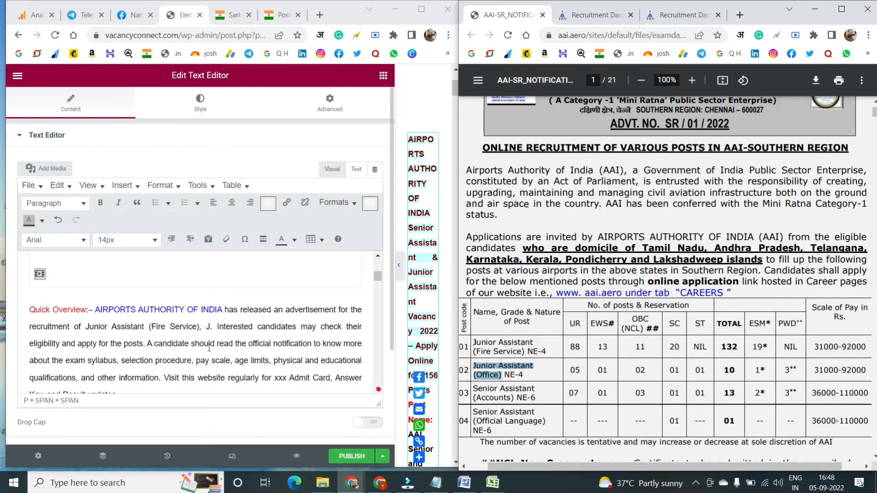
pyautogui.click(208, 321)
pyautogui.write(', Junior Assistant (Office), and Senior Assistant (Accounts), Senior Assistant Offical Language.')
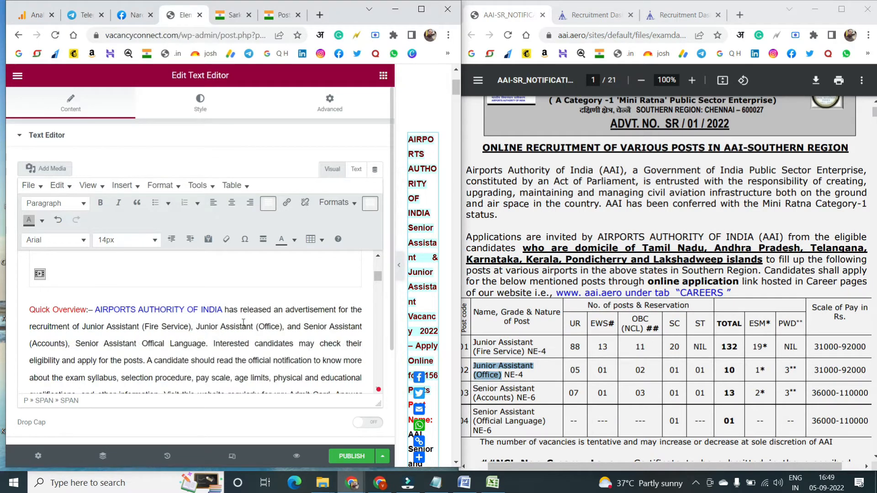
# Step: Replace the xxx before "Admit Card" in the Quick Overview with the AAI Jr. & Sr. Assistant Recruitment title copied from the Notepad note
pyautogui.scroll(-2, 243, 323)
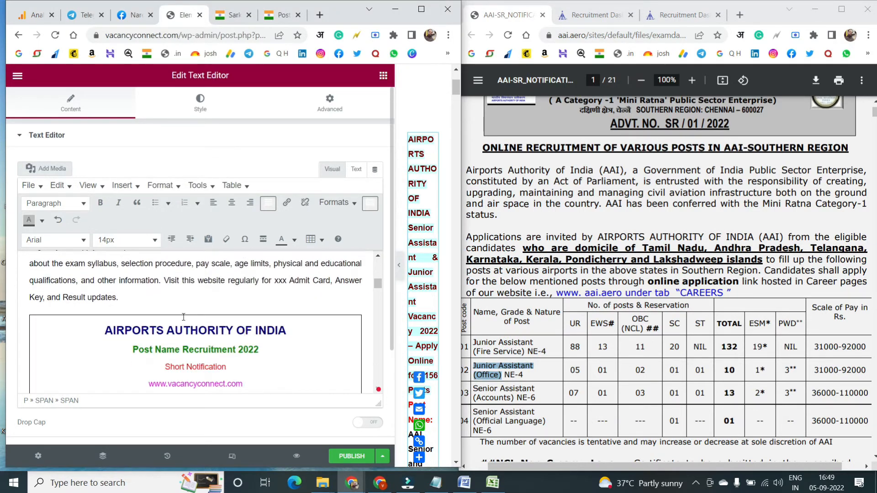
pyautogui.scroll(1, 252, 334)
pyautogui.doubleClick(280, 339)
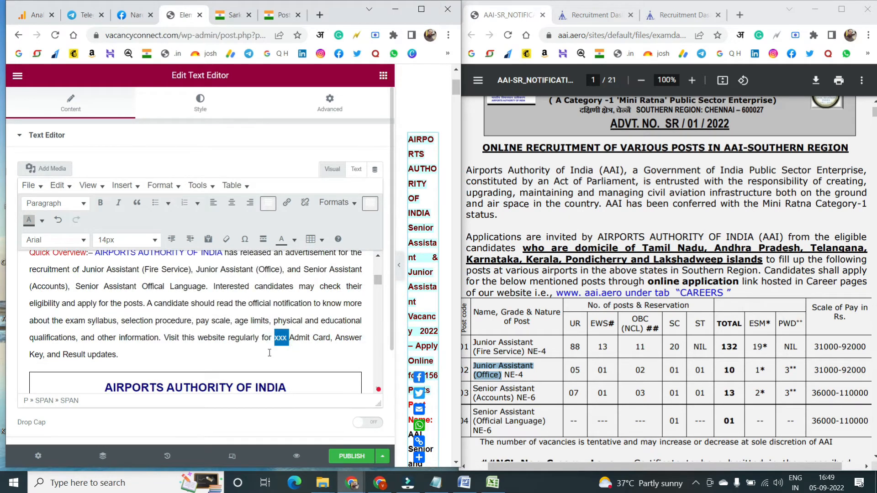
pyautogui.scroll(1, 269, 353)
pyautogui.scroll(-1, 315, 345)
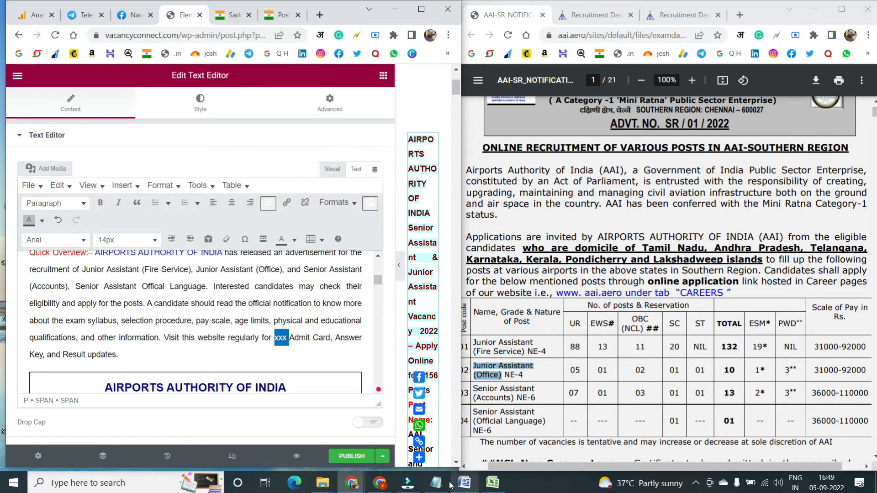
pyautogui.click(436, 483)
pyautogui.moveTo(787, 44); pyautogui.dragTo(520, 43)
pyautogui.hotkey('ctrl', 'c')
pyautogui.hotkey('alt', 'Tab')
pyautogui.hotkey('ctrl', 'v')
# Step: Replace the Recruitment wording and year digits in the pasted title with "Bharti", and minimise Notepad
pyautogui.press('BackSpace')
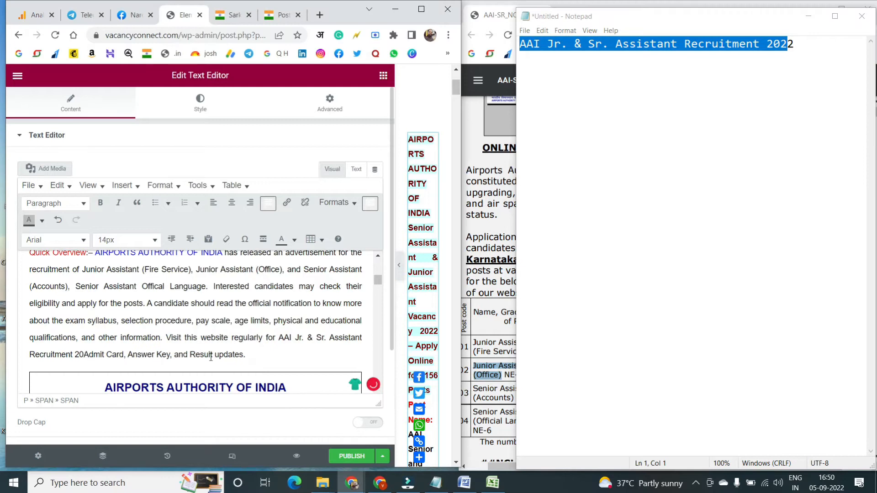
pyautogui.press('BackSpace')
pyautogui.press('BackSpace')
pyautogui.press('BackSpace')
pyautogui.press('BackSpace')
pyautogui.press('BackSpace')
pyautogui.press('BackSpace')
pyautogui.press('BackSpace')
pyautogui.press('BackSpace')
pyautogui.press('BackSpace')
pyautogui.press('BackSpace')
pyautogui.press('BackSpace')
pyautogui.press('BackSpace')
pyautogui.press('BackSpace')
pyautogui.press('BackSpace')
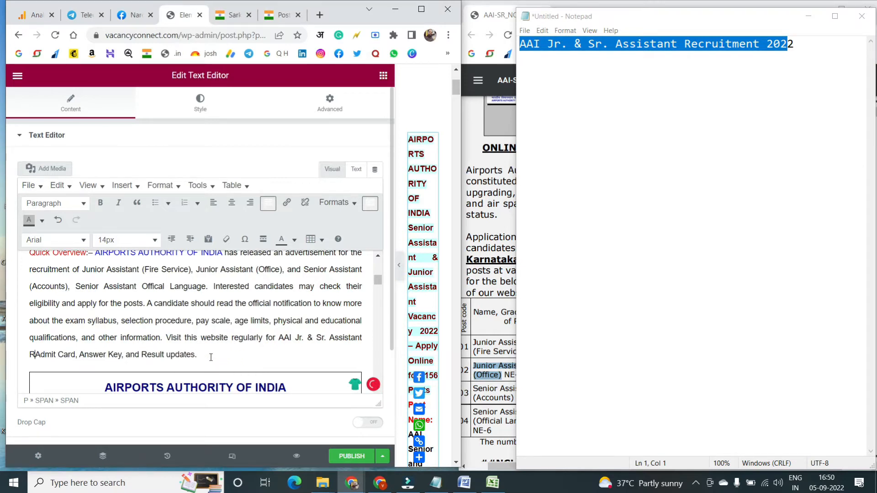
pyautogui.write('Bharti')
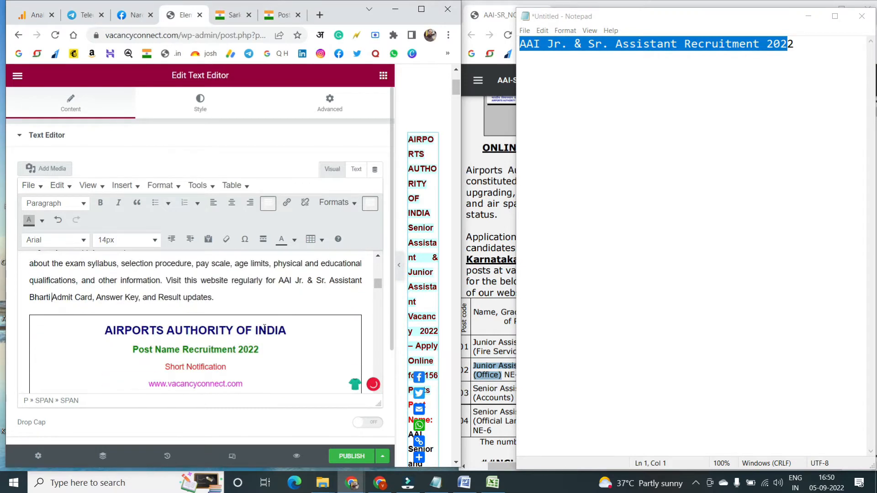
pyautogui.click(807, 15)
# Step: Replace "Post Name" in the table's green Recruitment 2022 heading with "AAI Sr. & Jr. Assistant"
pyautogui.moveTo(177, 350); pyautogui.dragTo(130, 343)
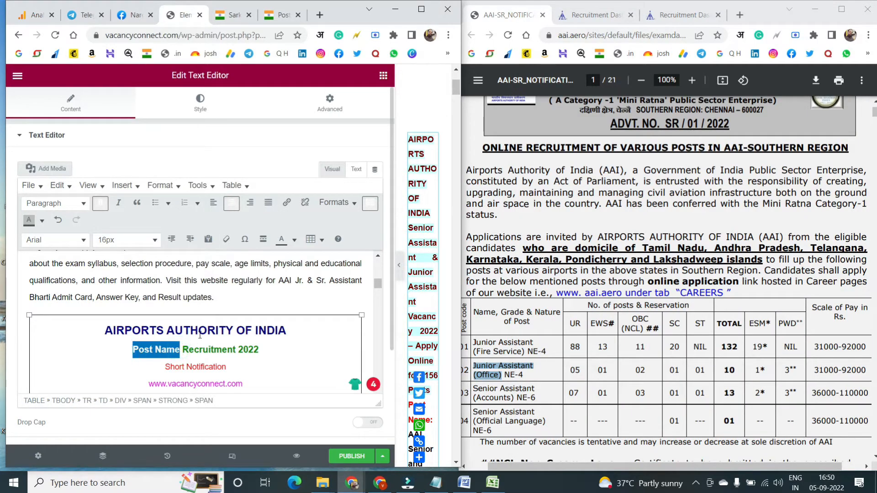
pyautogui.write('AAI')
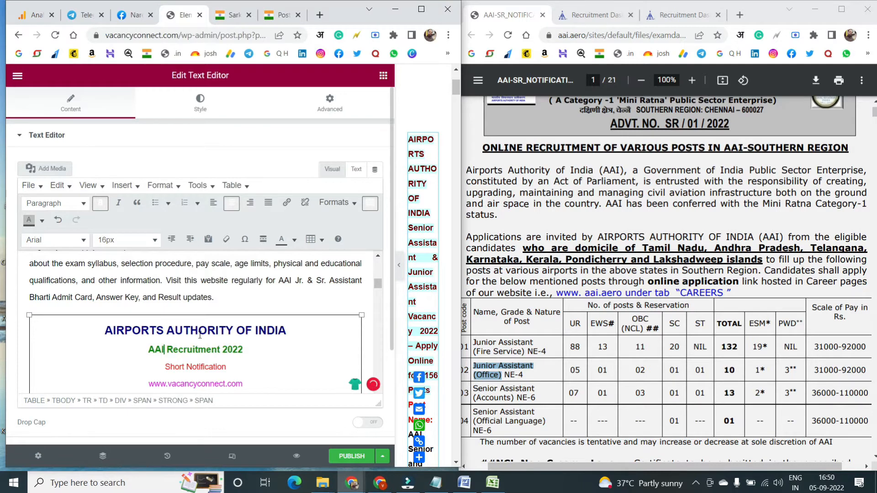
pyautogui.write(' Sr. & Jr')
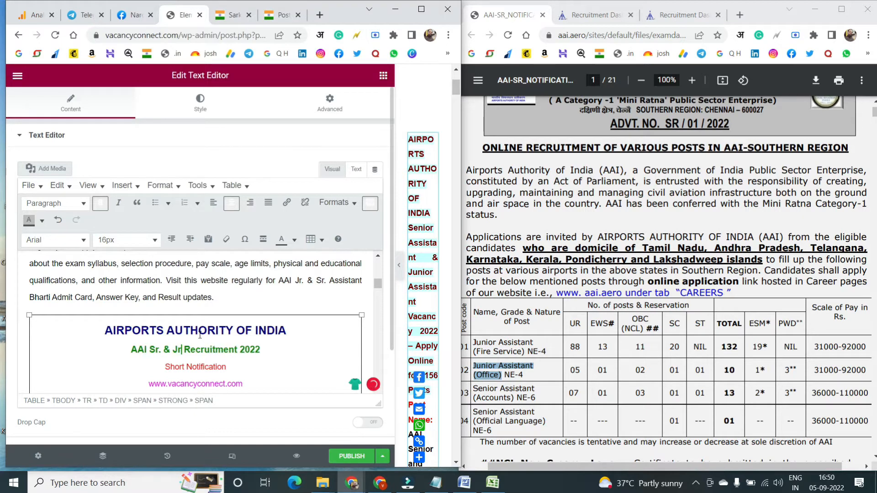
pyautogui.write('. Assista')
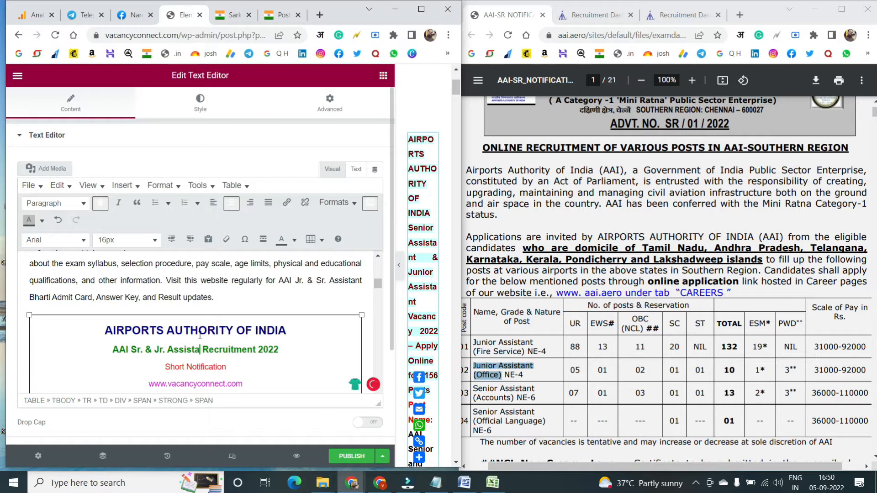
pyautogui.write('nt')
# Step: Search the notification PDF for "last" to find the schedule of important dates
pyautogui.scroll(-3, 190, 328)
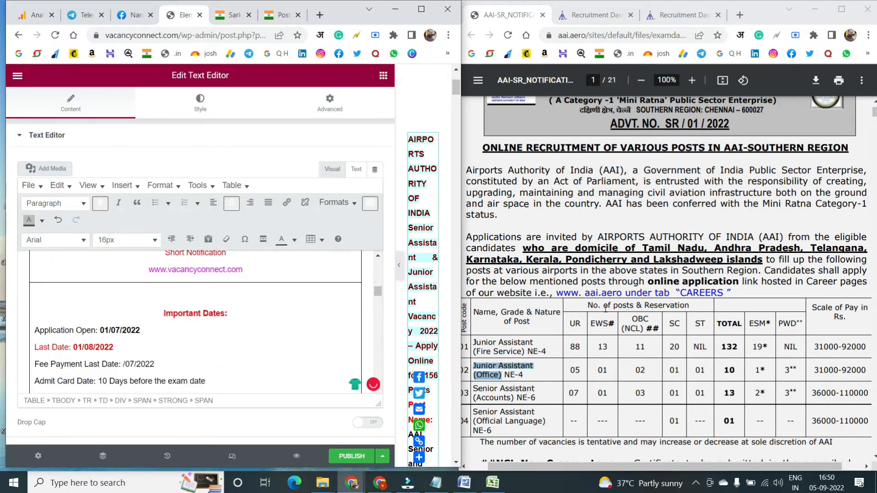
pyautogui.click(607, 309)
pyautogui.scroll(1, 606, 308)
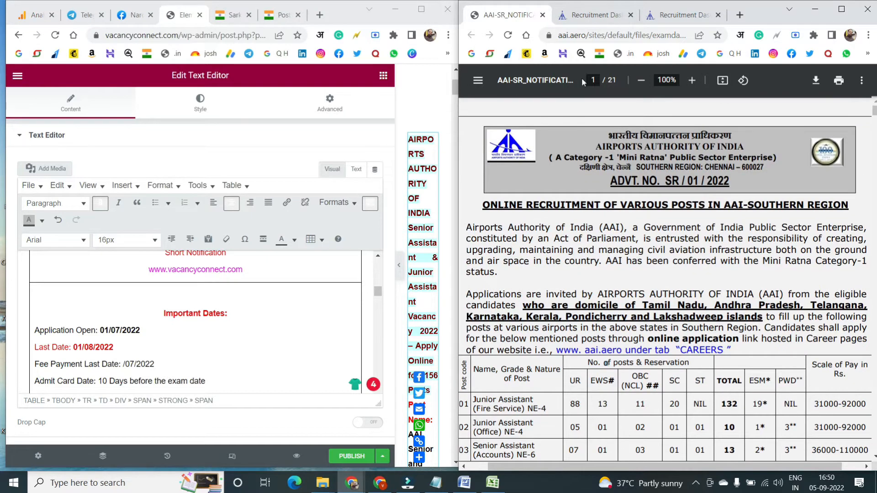
pyautogui.click(591, 14)
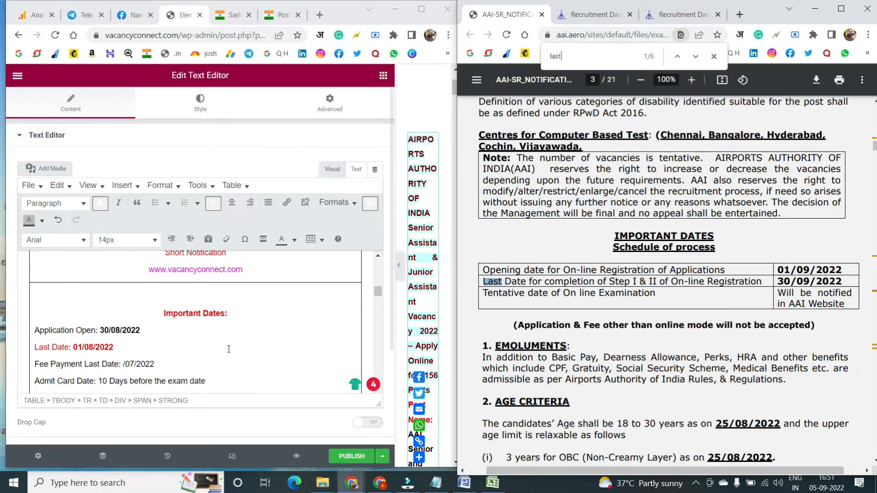
# Step: Set the Application Open date under Important Dates to 01/09/2022
pyautogui.click(108, 330)
pyautogui.press('BackSpace')
pyautogui.press('BackSpace')
pyautogui.write('09')
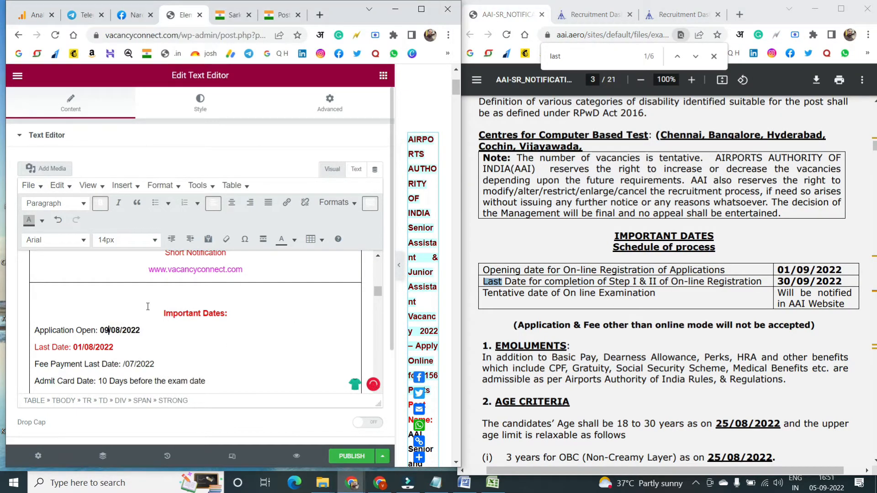
pyautogui.press('BackSpace')
pyautogui.write('1')
pyautogui.press('Right')
pyautogui.press('Right')
pyautogui.press('BackSpace')
pyautogui.write('9')
# Step: Set the Last Date under Important Dates to 30/09/2022
pyautogui.press('Down')
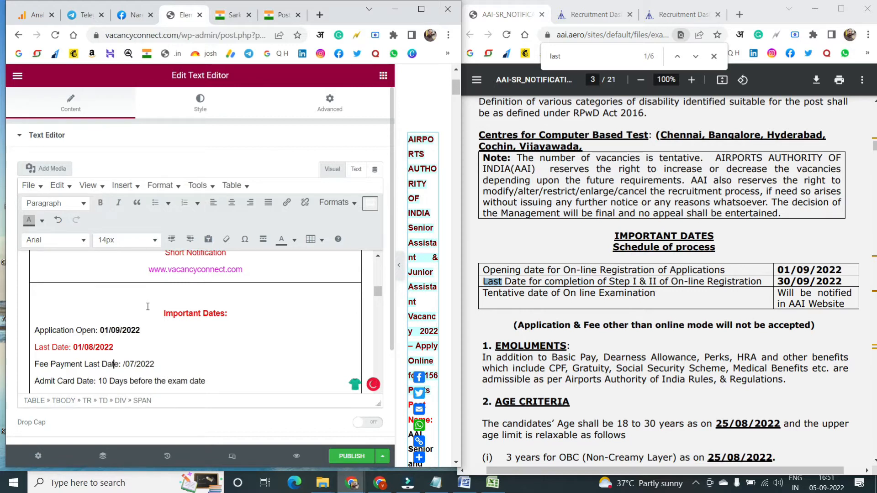
pyautogui.press('Left')
pyautogui.press('Left')
pyautogui.press('Left')
pyautogui.press('Left')
pyautogui.press('BackSpace')
pyautogui.press('BackSpace')
pyautogui.write('30')
pyautogui.press('Right')
pyautogui.press('Right')
pyautogui.press('Right')
pyautogui.press('BackSpace')
pyautogui.write('9')
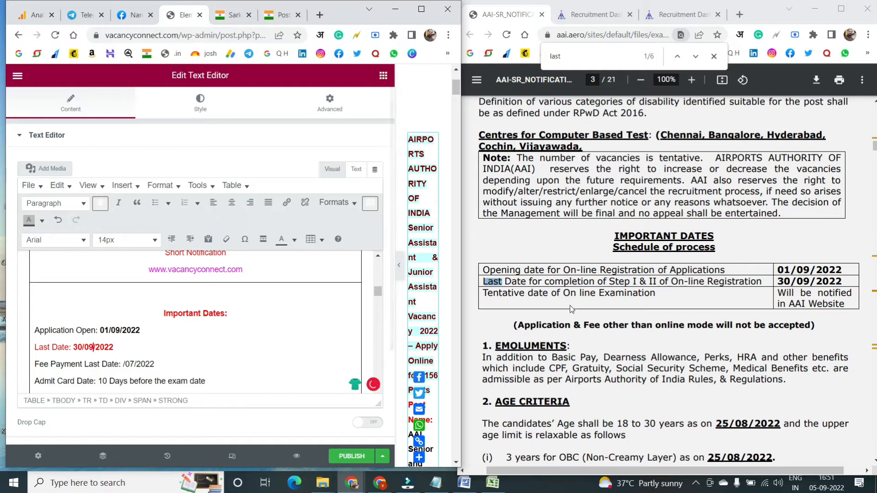
# Step: Check the online examination date entry in the notification and delete the Fee Payment Last Date text from Important Dates
pyautogui.moveTo(570, 292); pyautogui.dragTo(791, 293)
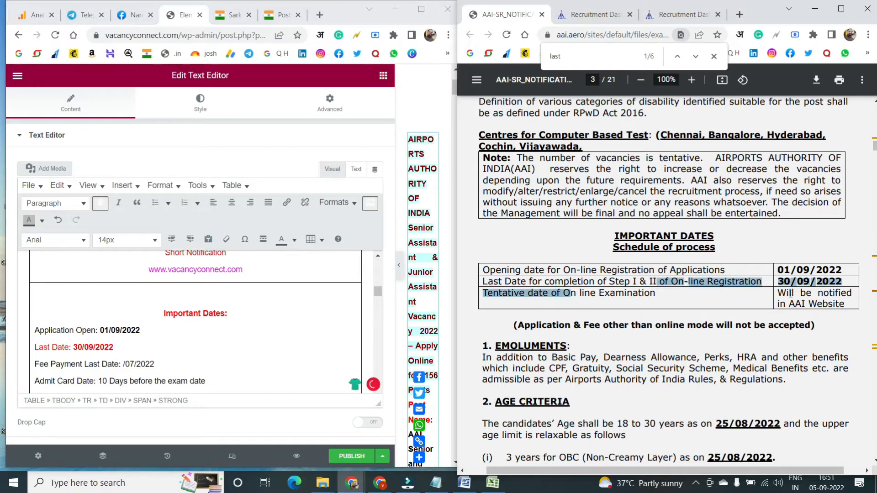
pyautogui.click(820, 296)
pyautogui.scroll(-2, 183, 319)
pyautogui.moveTo(167, 307); pyautogui.dragTo(31, 310)
pyautogui.press('BackSpace')
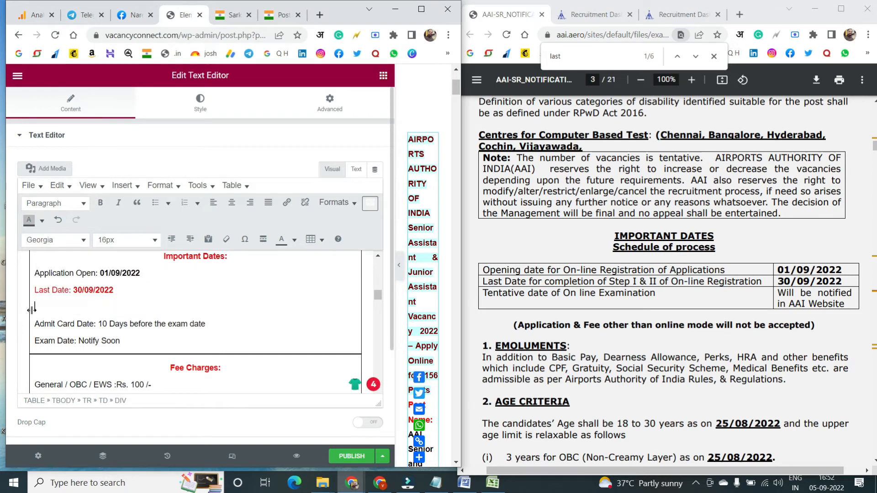
# Step: Search the notification PDF for "fee" and read the Application Fee section for the category-wise charges
pyautogui.scroll(-2, 147, 352)
pyautogui.click(159, 326)
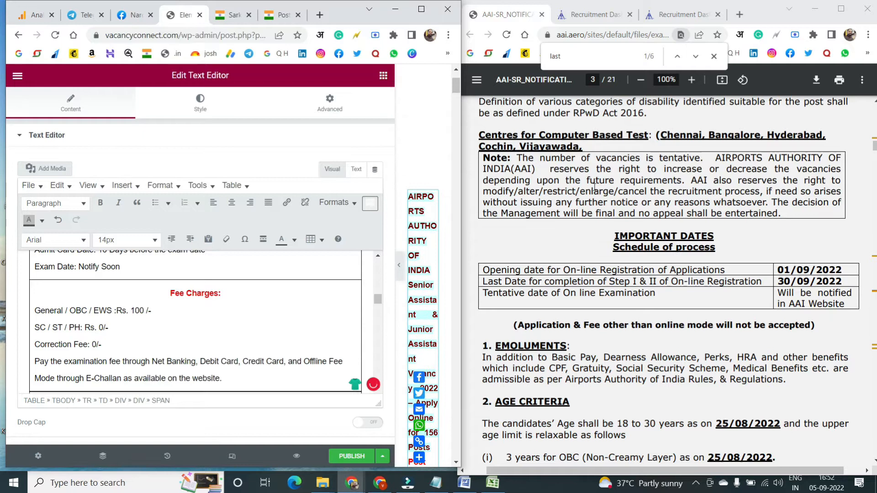
pyautogui.scroll(3, 594, 187)
pyautogui.click(598, 204)
pyautogui.moveTo(578, 57); pyautogui.dragTo(465, 20)
pyautogui.write('fee')
pyautogui.press('Return')
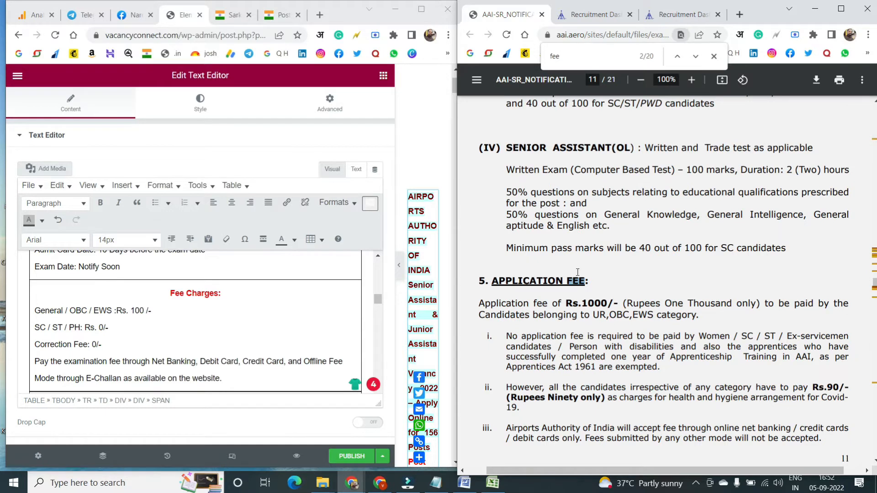
pyautogui.scroll(-1, 527, 252)
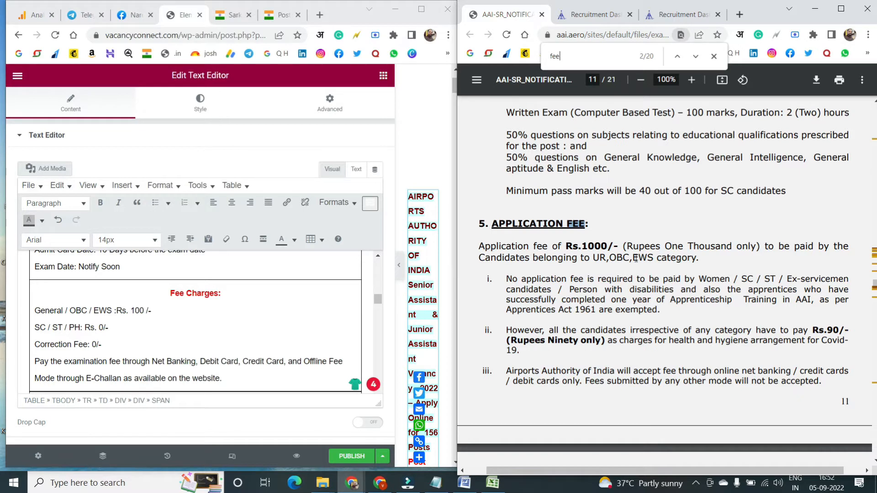
# Step: Set the General / OBC / EWS fee to Rs. 1000 and delete the Correction Fee text under Fee Charges
pyautogui.click(135, 311)
pyautogui.write('0')
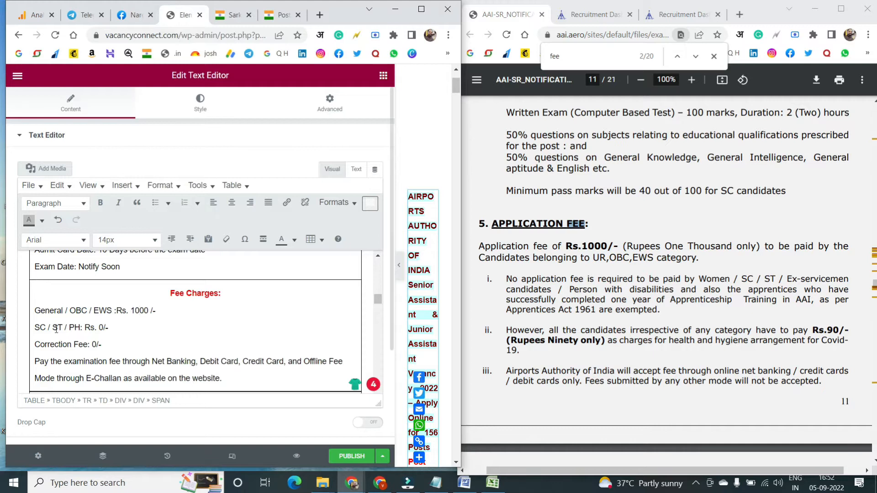
pyautogui.moveTo(109, 346); pyautogui.dragTo(41, 346)
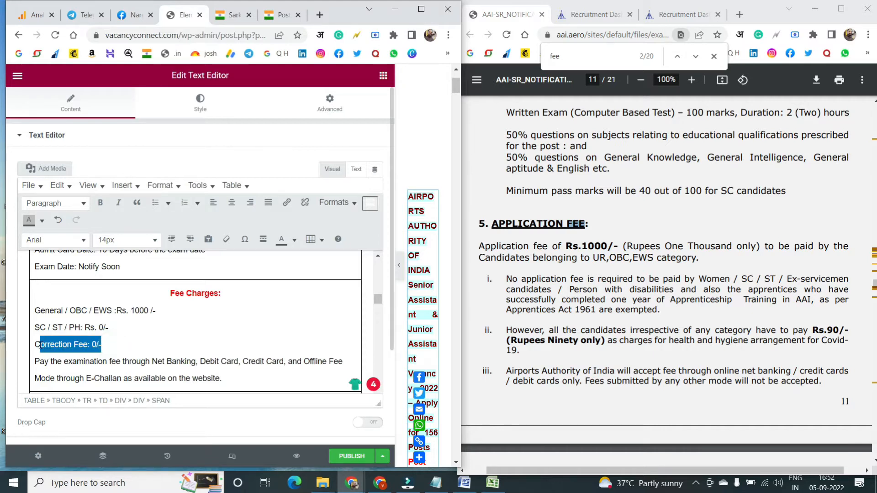
pyautogui.press('BackSpace')
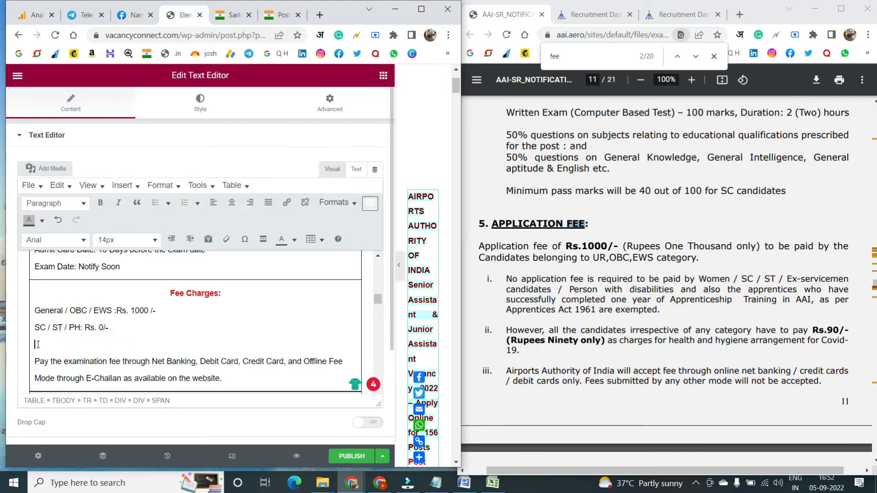
# Step: Search the notification for "age" and set Min Age to 18 and Max Age to 30 years under Age Limit
pyautogui.scroll(-3, 203, 301)
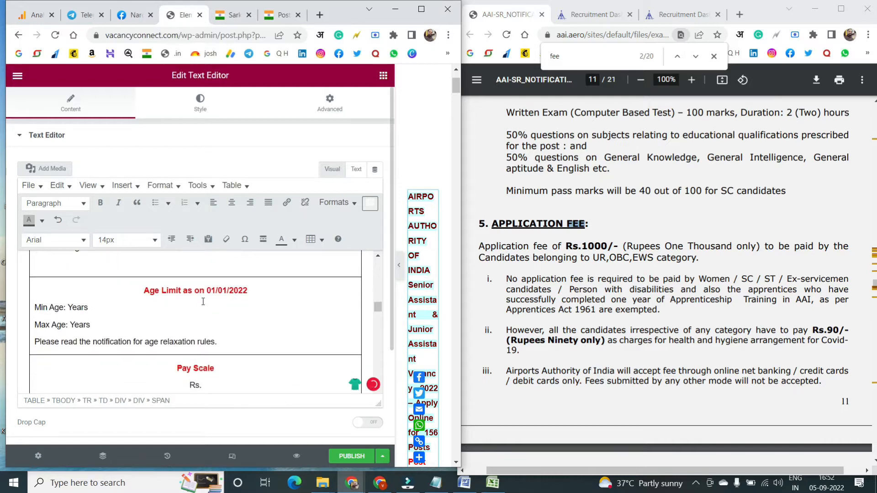
pyautogui.scroll(9, 608, 303)
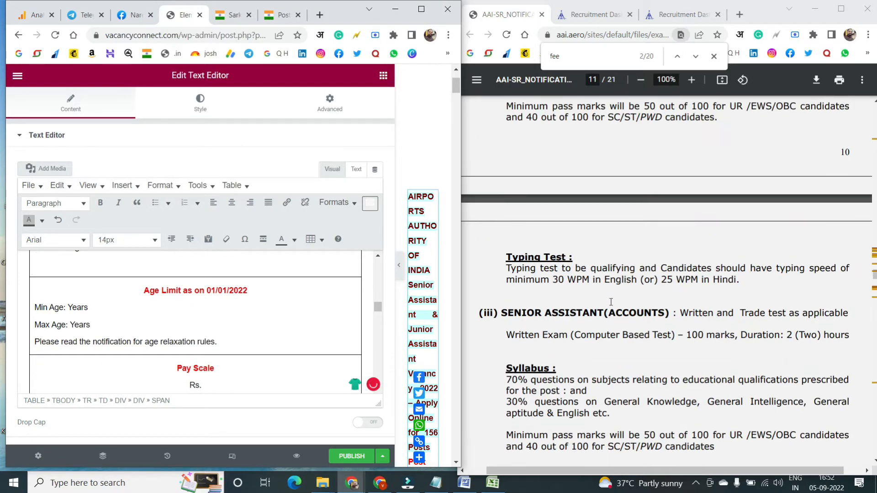
pyautogui.scroll(10, 611, 302)
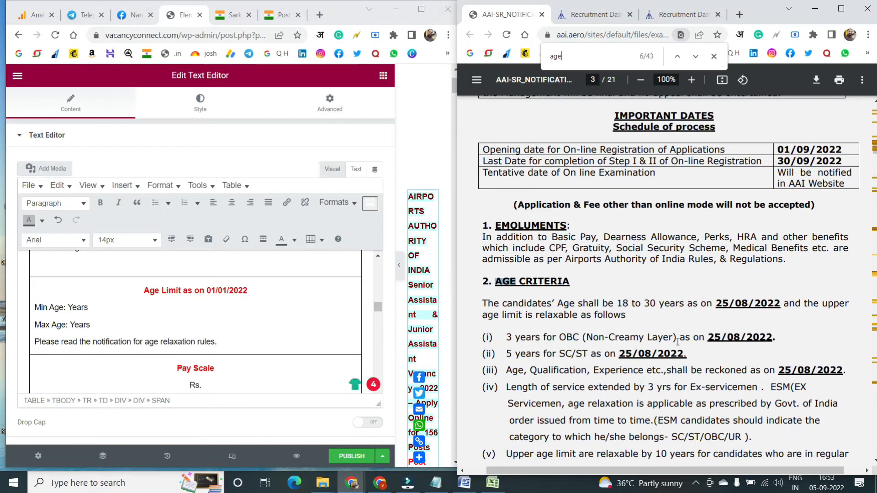
pyautogui.scroll(-3, 678, 340)
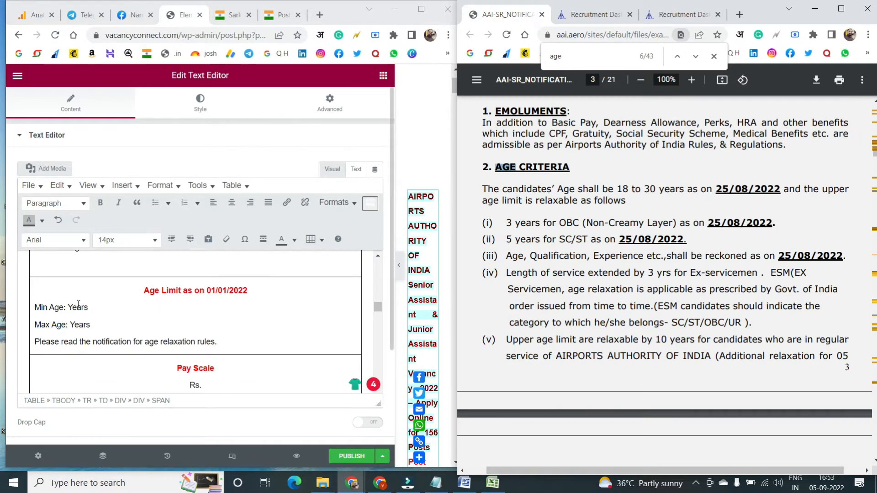
pyautogui.click(68, 308)
pyautogui.write('18 ')
pyautogui.write('30')
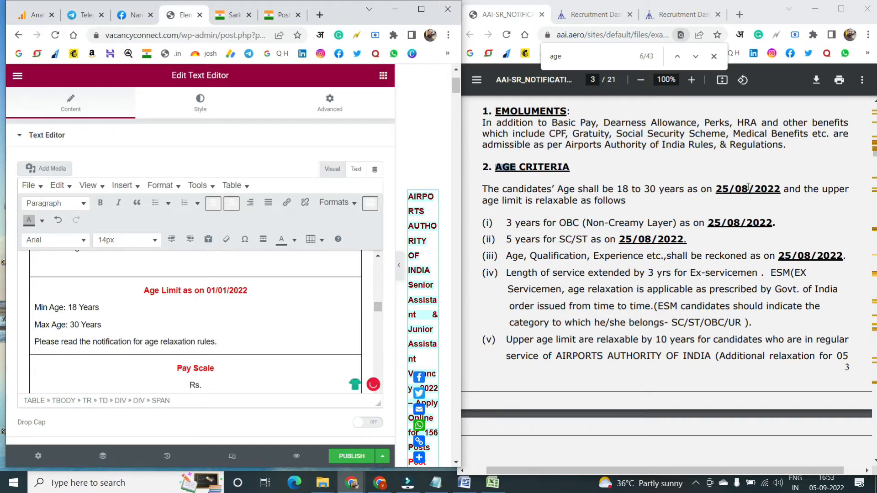
# Step: Change the reference date in the Age Limit heading to 25/08/2022, as given in the notification's Age Criteria
pyautogui.moveTo(716, 189); pyautogui.dragTo(779, 189)
pyautogui.moveTo(207, 291); pyautogui.dragTo(227, 290)
pyautogui.write('25/08')
# Step: Check the Scale of Pay column in the notification and enter 31000 - 110000 after Rs. under Pay Scale
pyautogui.scroll(-1, 229, 347)
pyautogui.click(232, 328)
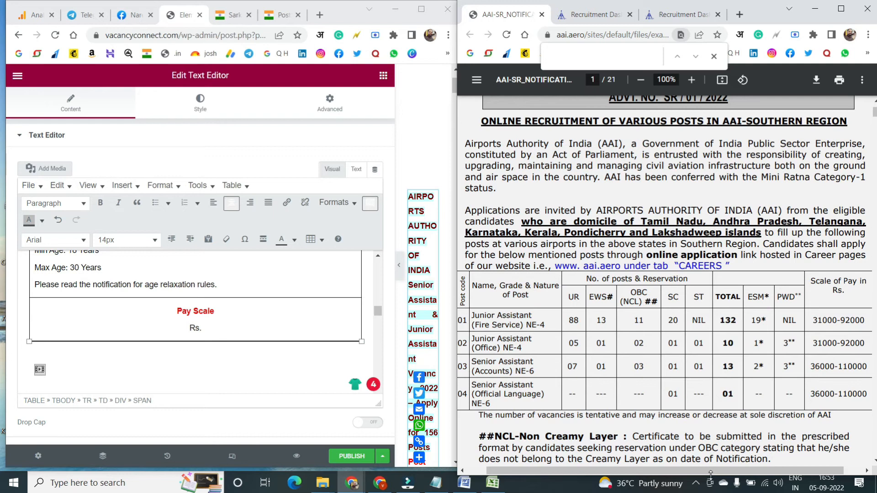
pyautogui.moveTo(709, 471); pyautogui.dragTo(732, 472)
pyautogui.moveTo(793, 321); pyautogui.dragTo(817, 324)
pyautogui.moveTo(815, 401); pyautogui.dragTo(829, 405)
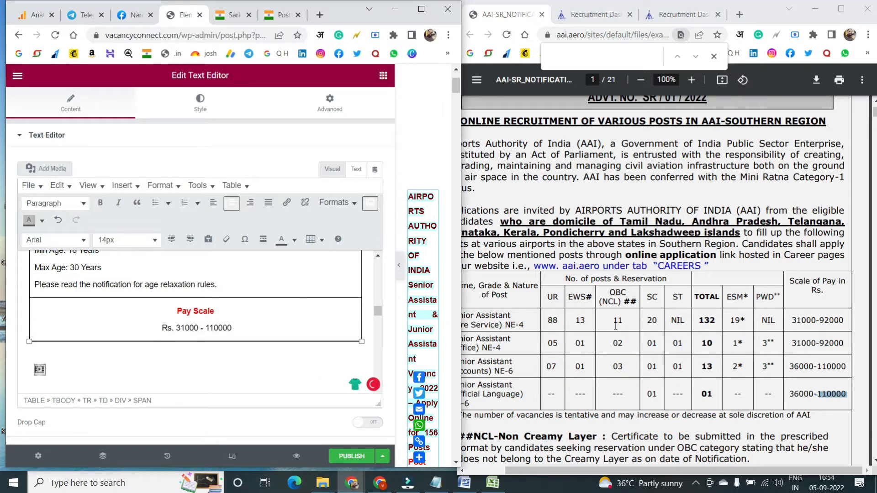
# Step: Capture the notification's vacancy table from the Post code through the PWD column and save it on the Desktop as "aai vacancy details"
pyautogui.scroll(-1, 625, 316)
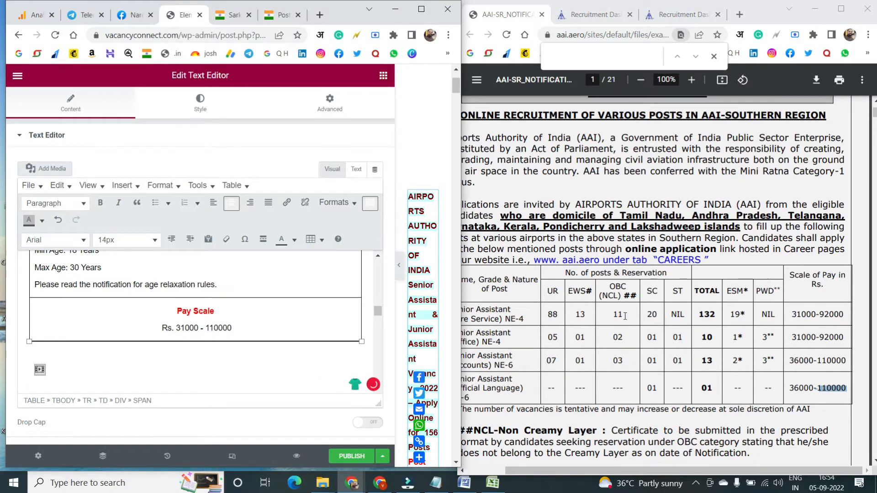
pyautogui.scroll(-2, 625, 316)
pyautogui.scroll(-3, 186, 310)
pyautogui.doubleClick(96, 325)
pyautogui.click(558, 328)
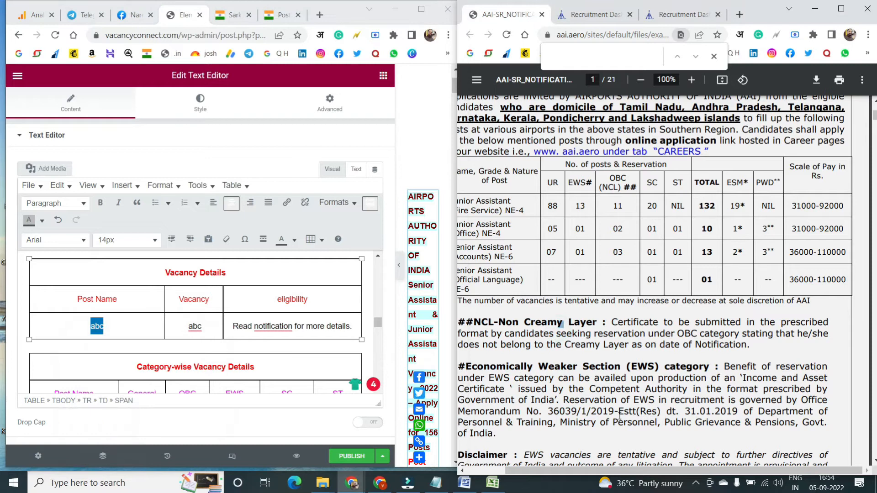
pyautogui.hscroll(-2, 617, 411)
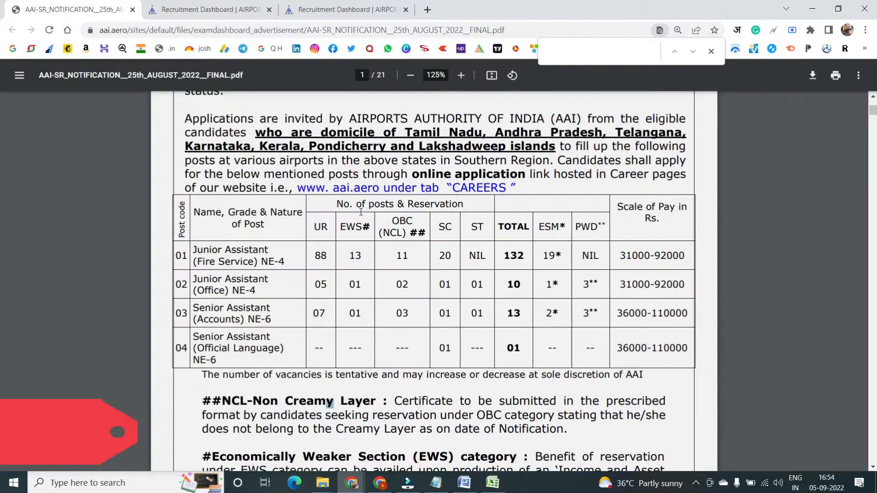
pyautogui.press('Print')
pyautogui.moveTo(172, 196)
pyautogui.mouseDown()
pyautogui.moveTo(288, 259)
pyautogui.moveTo(483, 337)
pyautogui.moveTo(617, 378)
pyautogui.moveTo(611, 370)
pyautogui.mouseUp()
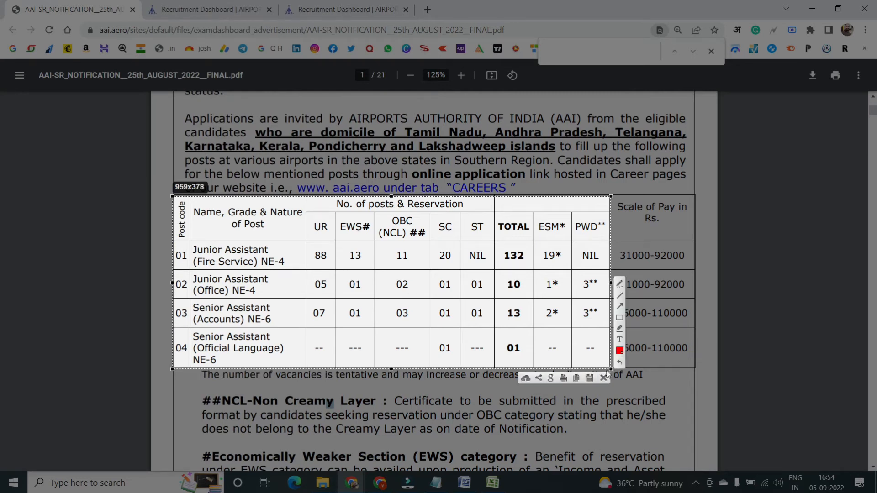
pyautogui.click(582, 379)
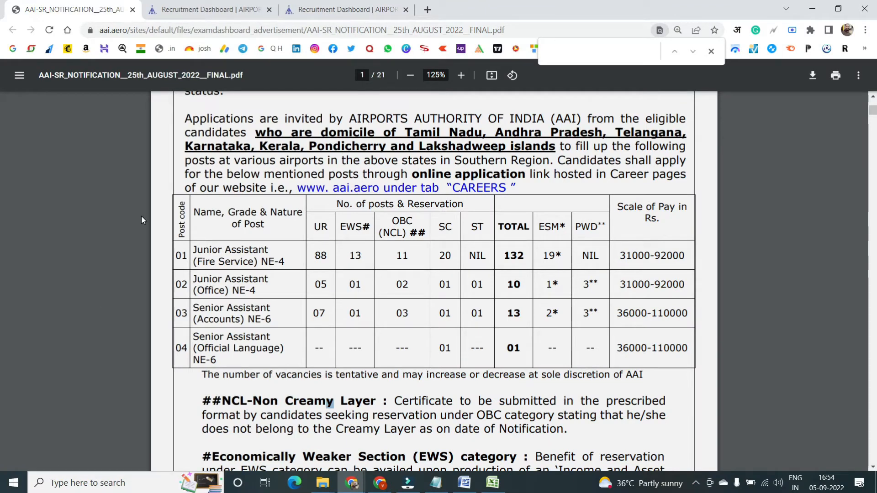
pyautogui.press('Print')
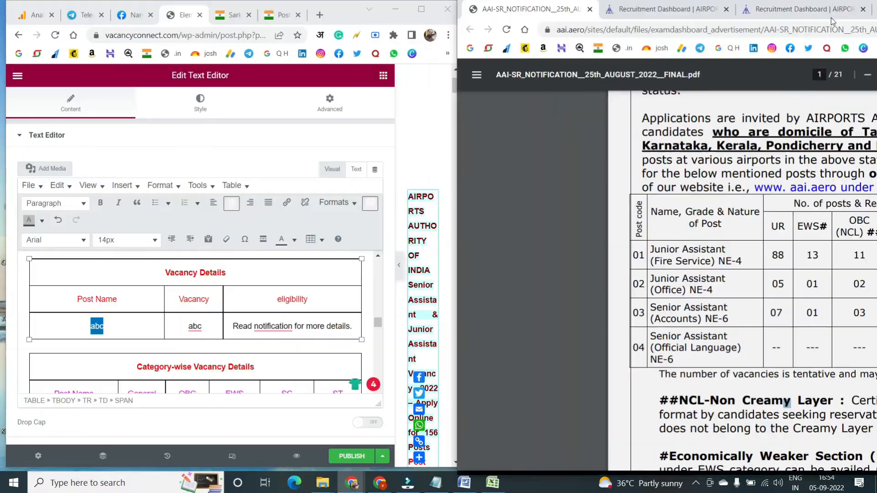
pyautogui.click(838, 9)
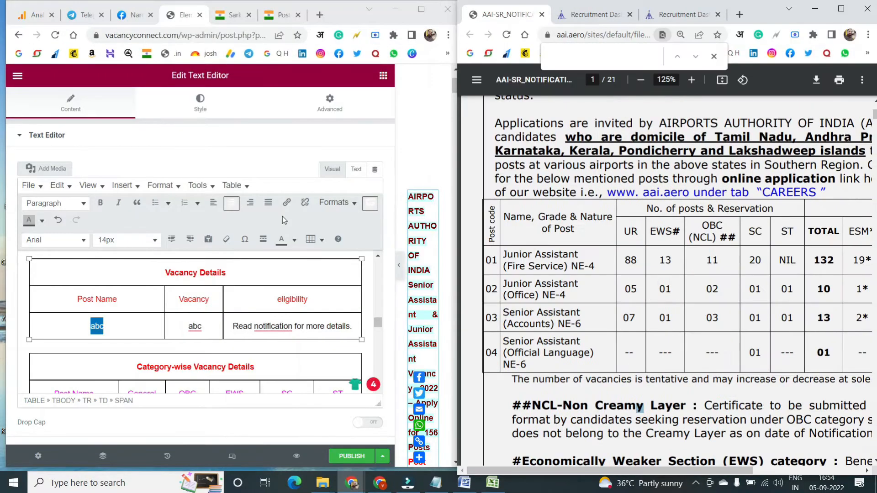
# Step: Clear the two rows below the Vacancy Details heading and merge their cells into one
pyautogui.moveTo(82, 305); pyautogui.dragTo(336, 316)
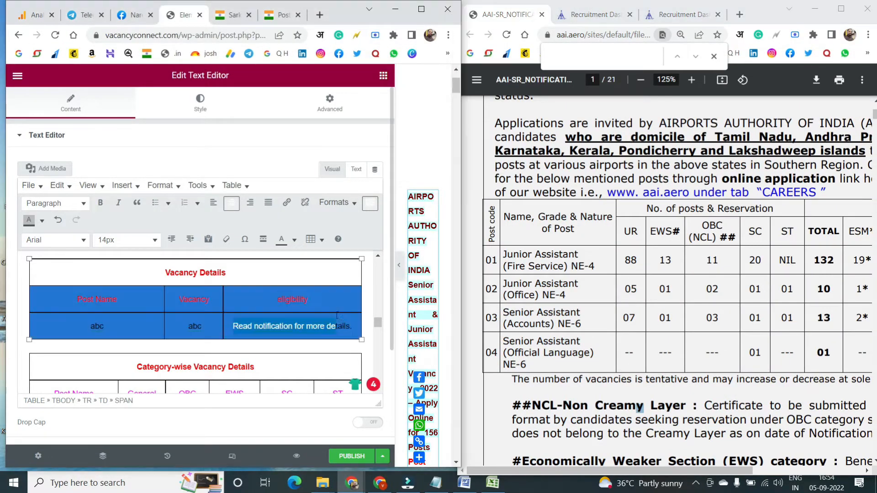
pyautogui.press('Delete')
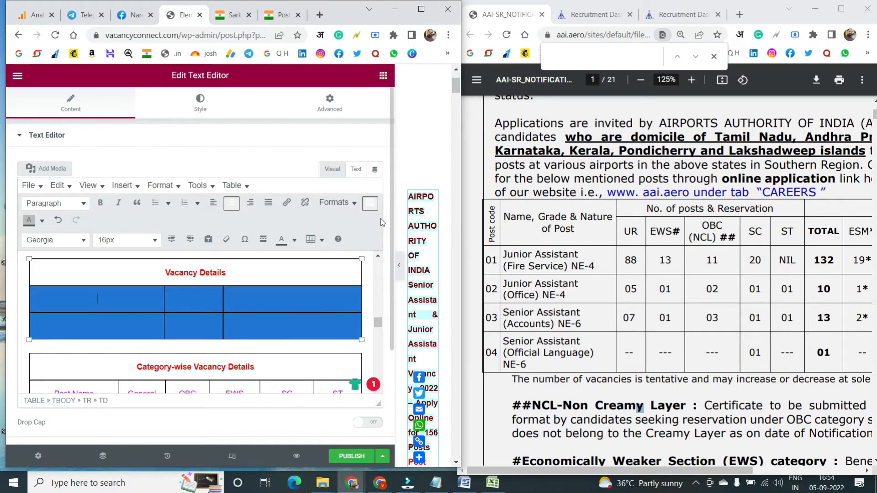
pyautogui.click(313, 239)
pyautogui.moveTo(332, 321)
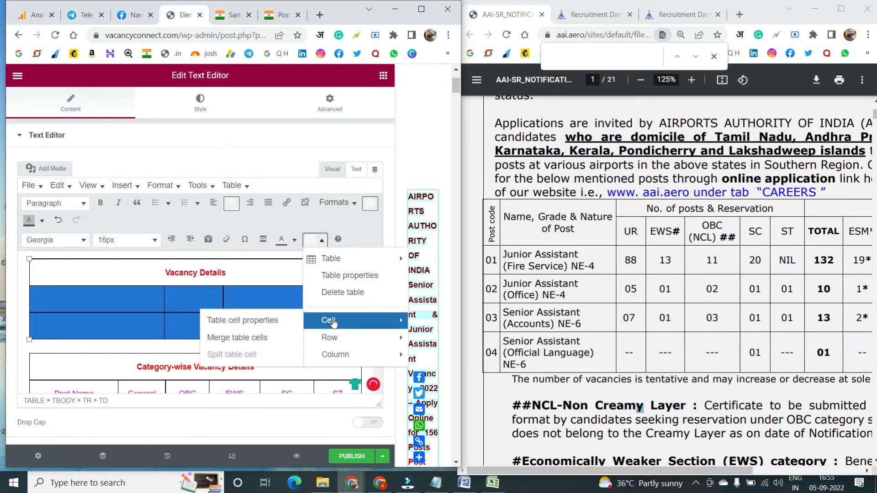
pyautogui.click(245, 341)
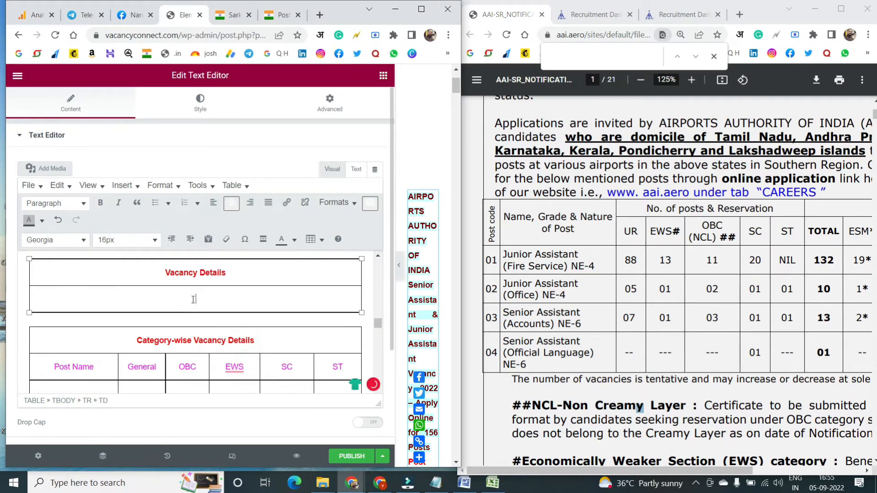
# Step: Upload the "aai vacancy details" image from the Desktop and insert it into the merged Vacancy Details cell
pyautogui.click(56, 178)
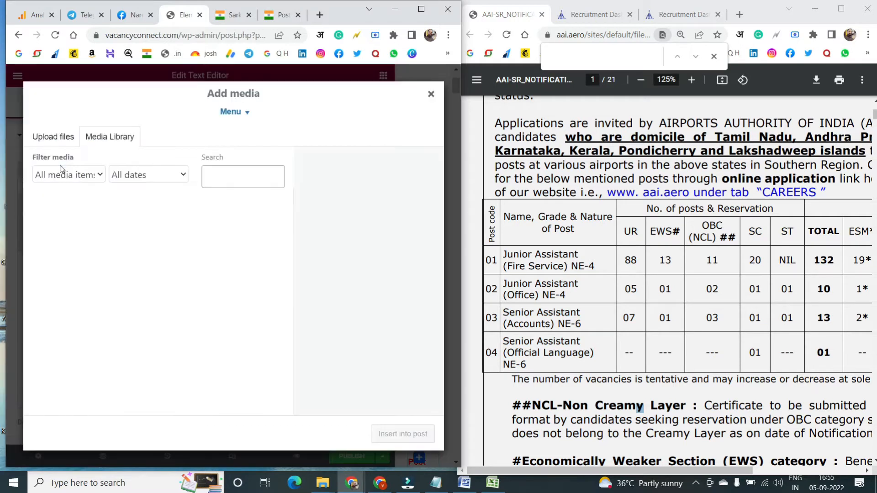
pyautogui.click(54, 136)
pyautogui.click(221, 281)
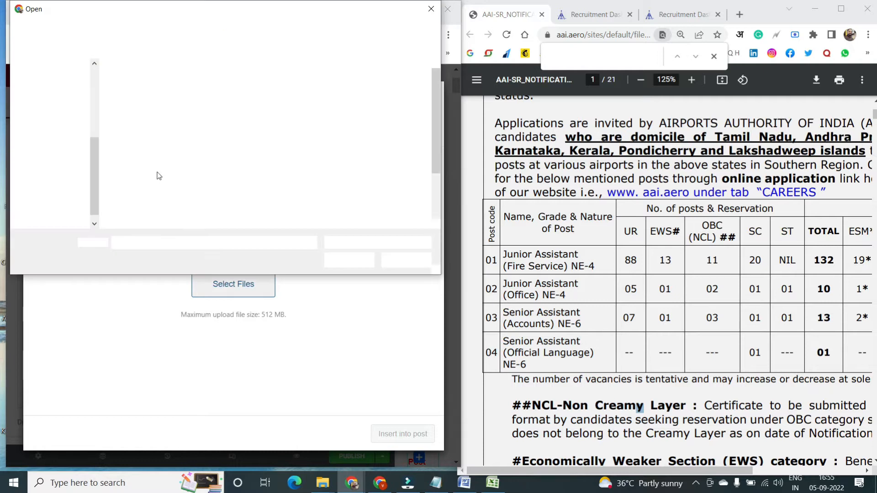
pyautogui.click(314, 119)
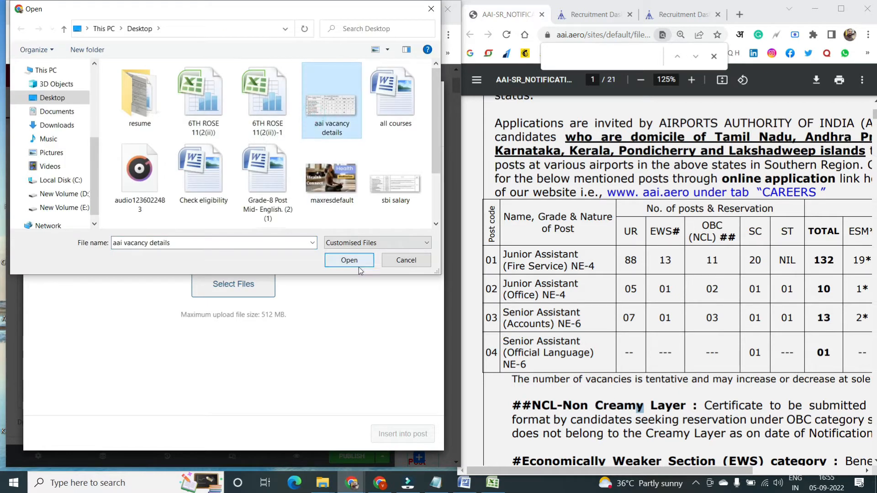
pyautogui.click(348, 261)
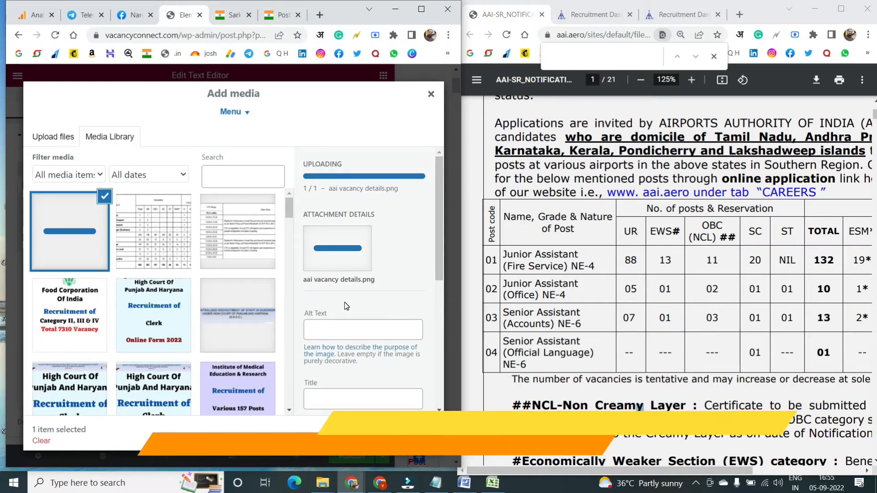
pyautogui.scroll(-3, 372, 360)
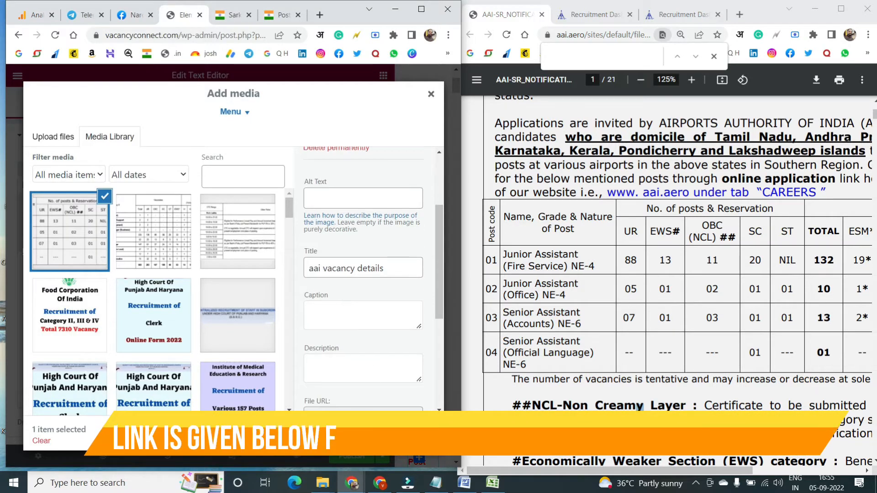
pyautogui.click(402, 433)
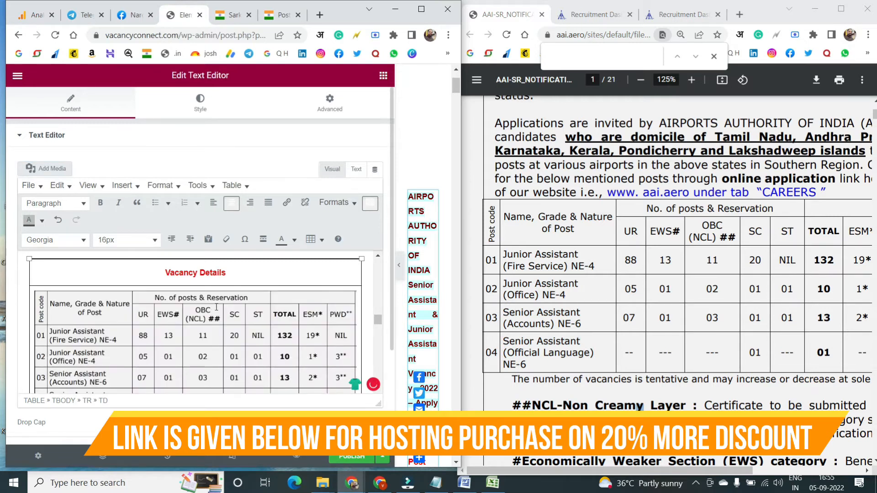
# Step: Review the inserted vacancy image and delete the Category-wise Vacancy Details table below it
pyautogui.scroll(-3, 215, 310)
pyautogui.scroll(3, 215, 310)
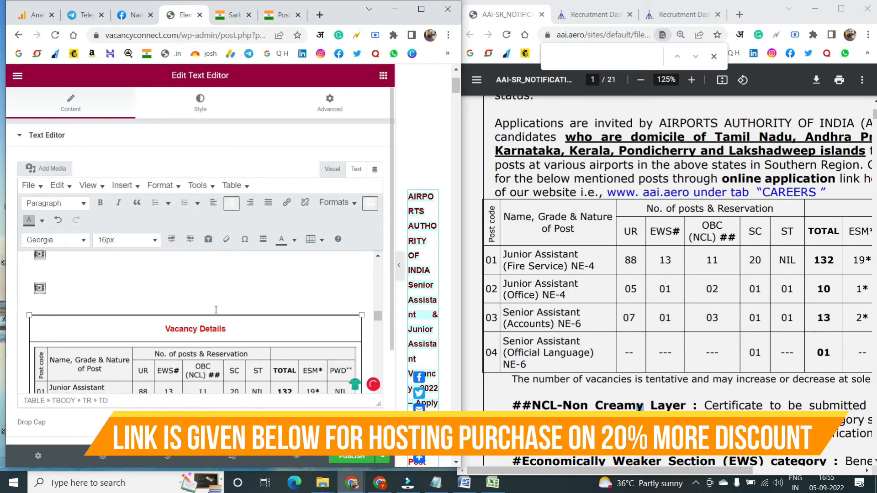
pyautogui.scroll(-4, 216, 310)
pyautogui.click(288, 337)
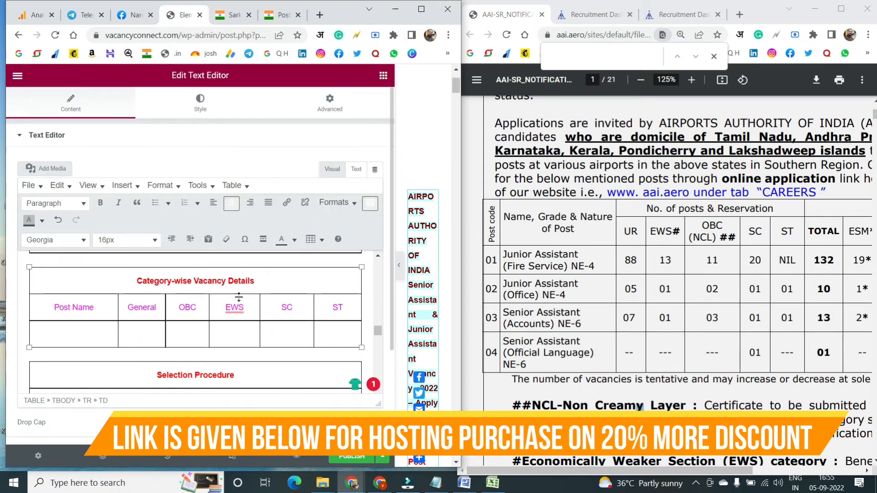
pyautogui.scroll(5, 239, 297)
pyautogui.scroll(-5, 175, 320)
pyautogui.scroll(3, 285, 296)
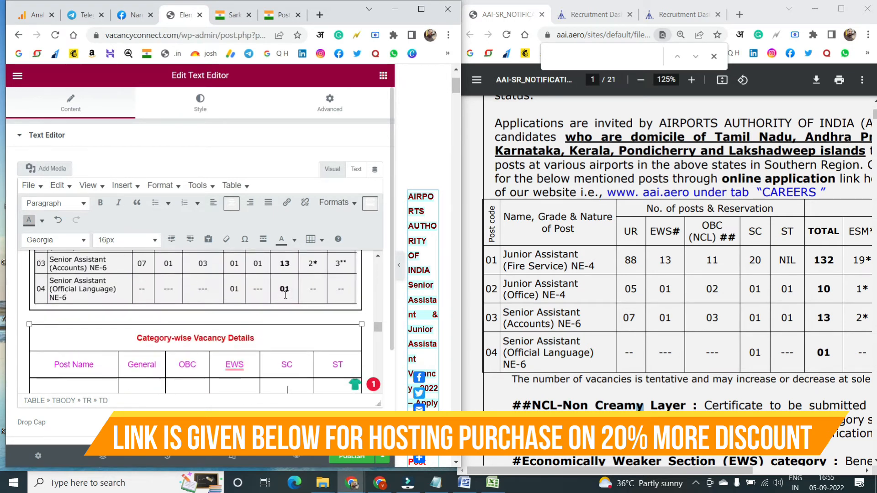
pyautogui.click(316, 240)
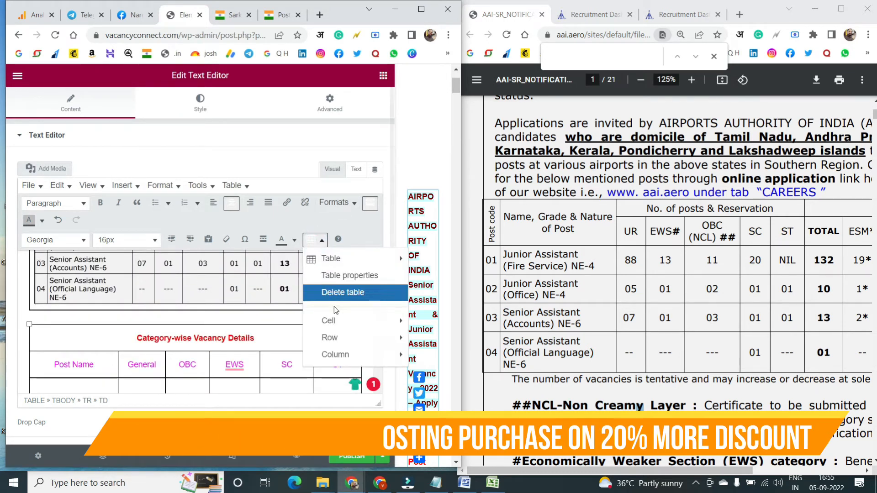
pyautogui.click(341, 292)
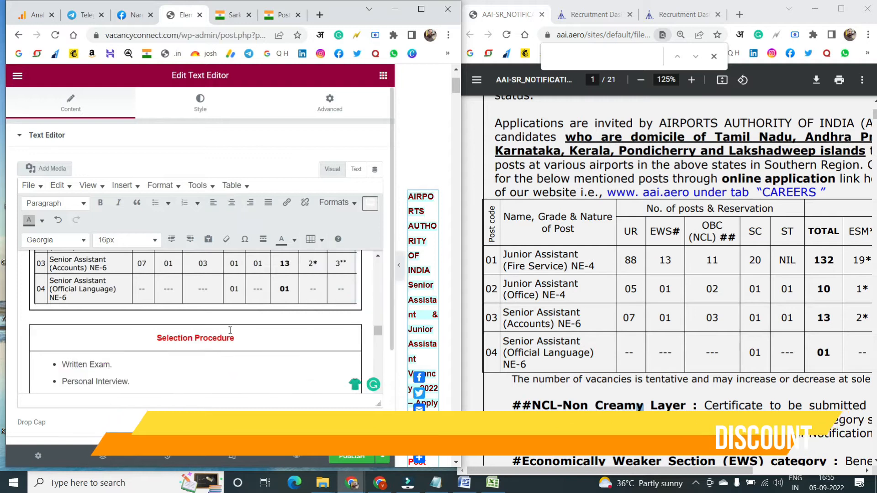
# Step: Search the notification PDF for "selection" and read the Selection Process section for the Junior Assistant (Fire Service) stages
pyautogui.scroll(-1, 230, 330)
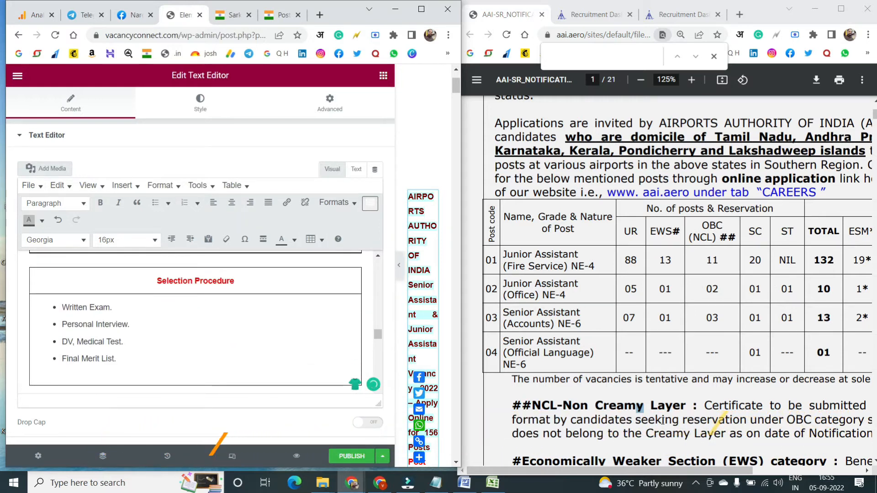
pyautogui.click(660, 252)
pyautogui.keyDown('ctrl'); pyautogui.scroll(-2, 662, 251); pyautogui.keyUp('ctrl')
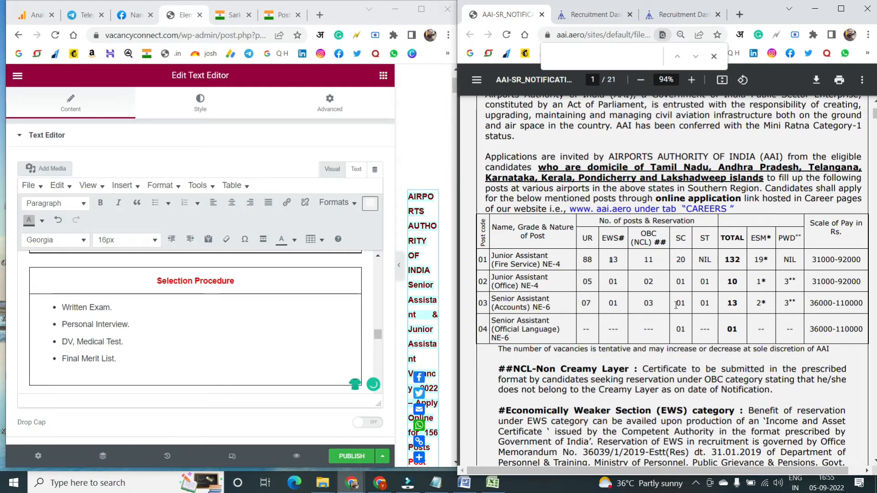
pyautogui.scroll(-15, 677, 305)
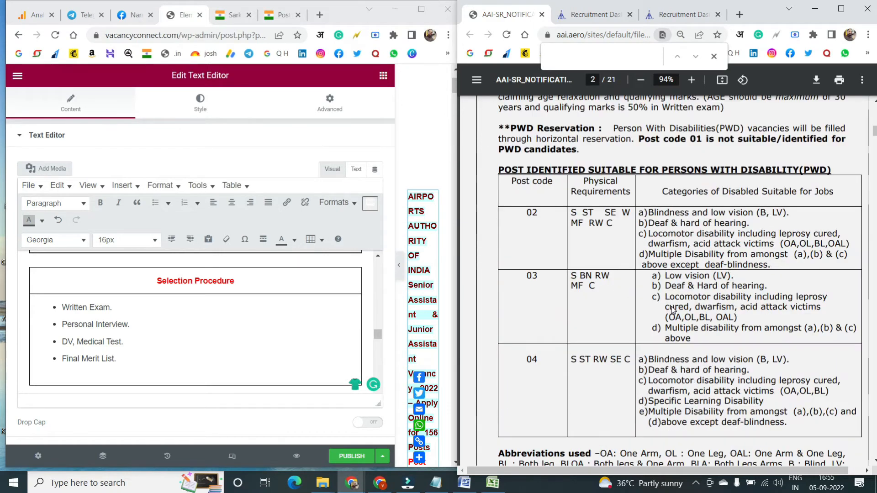
pyautogui.write('selec')
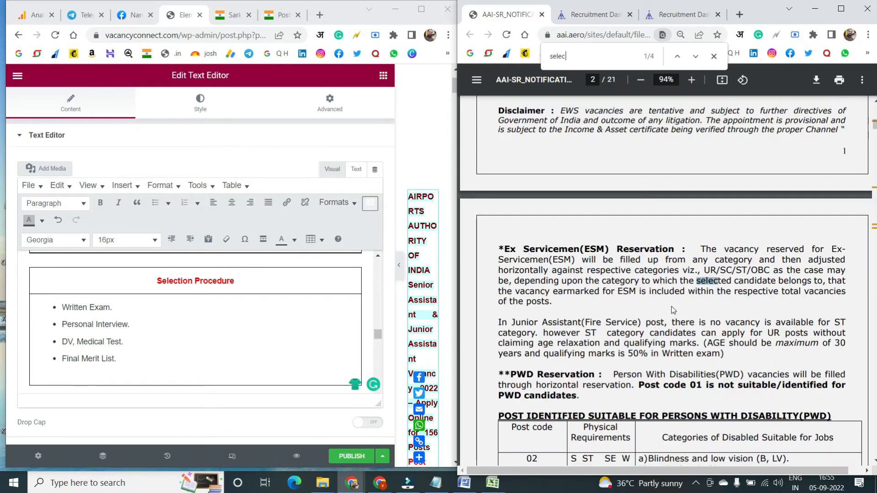
pyautogui.write('tion')
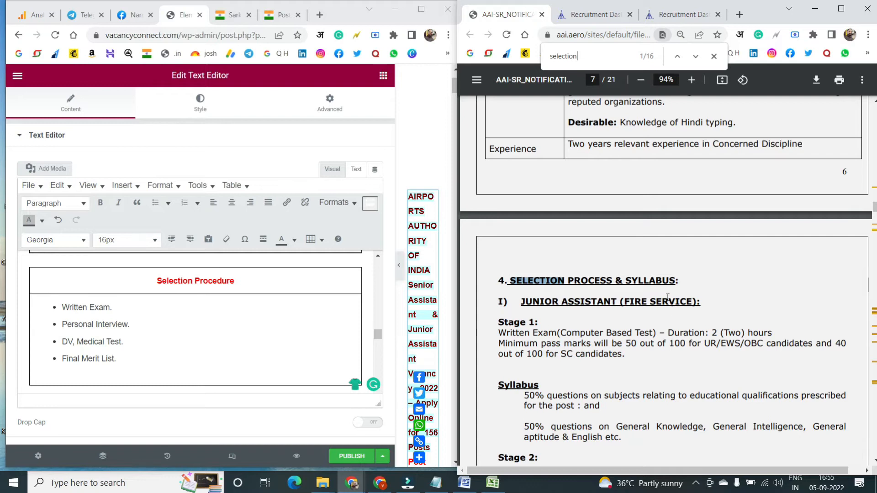
pyautogui.scroll(-3, 668, 298)
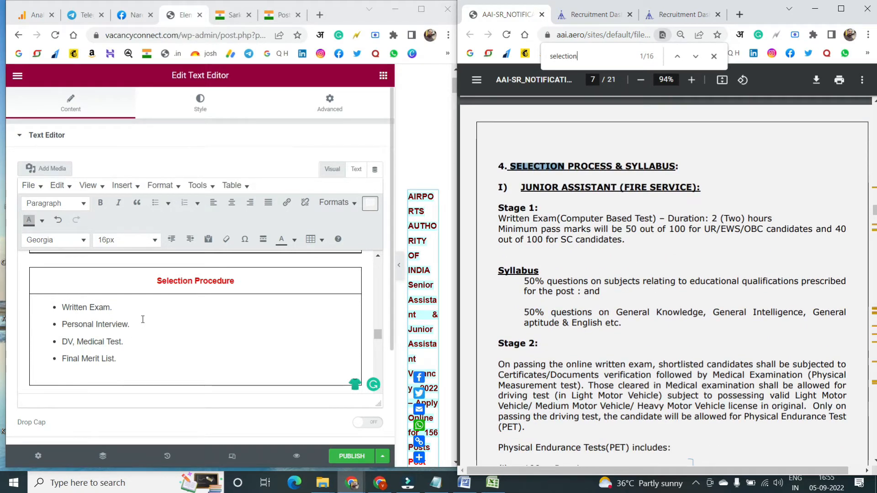
# Step: Replace the "Personal Interview." item in the Selection Procedure list with "PET." based on the notification's Stage 2
pyautogui.click(124, 305)
pyautogui.scroll(-4, 572, 325)
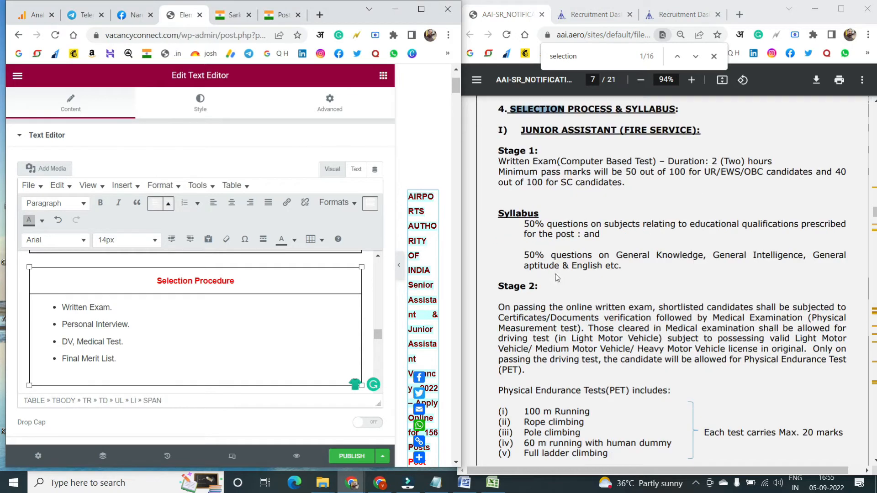
pyautogui.scroll(-3, 572, 266)
pyautogui.scroll(4, 570, 263)
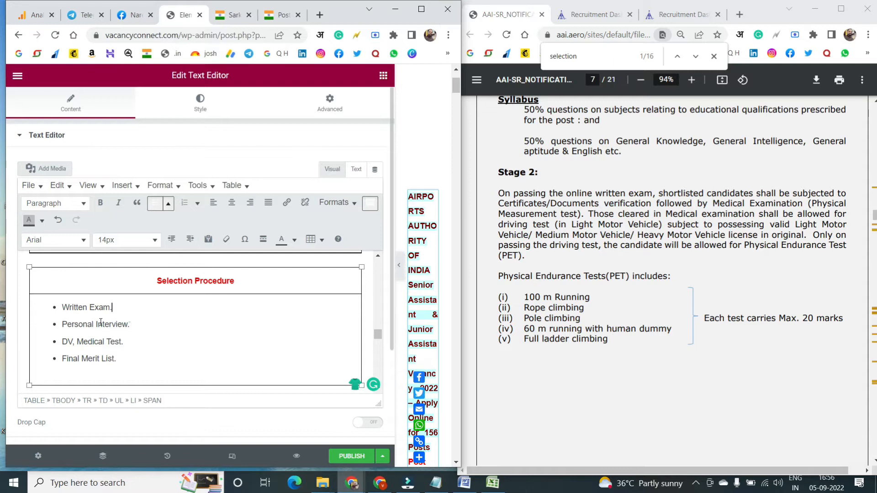
pyautogui.moveTo(130, 324); pyautogui.dragTo(64, 326)
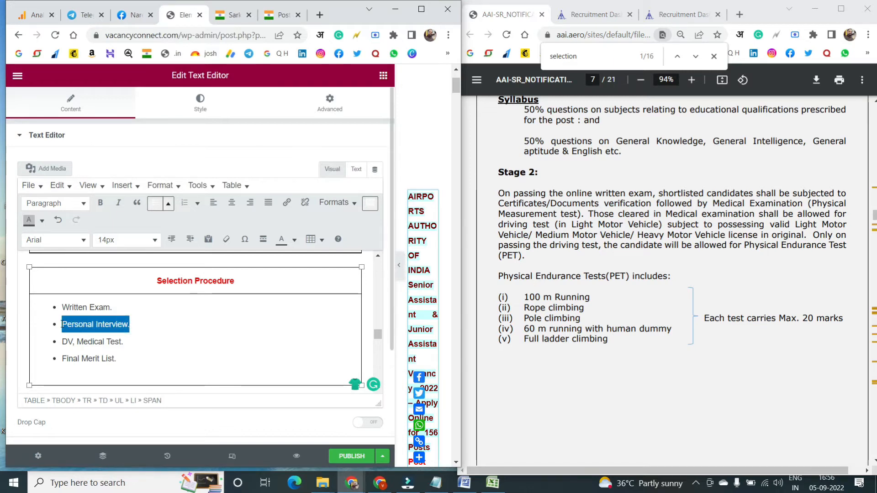
pyautogui.write('PET.')
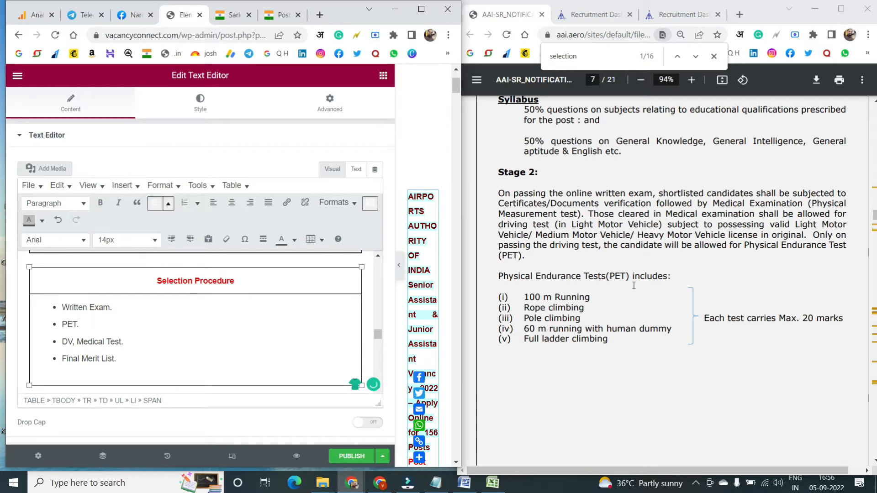
# Step: Add a "Skill / Typing Test" bullet below PET in the Selection Procedure list, following the notification's selection stages
pyautogui.scroll(-8, 634, 286)
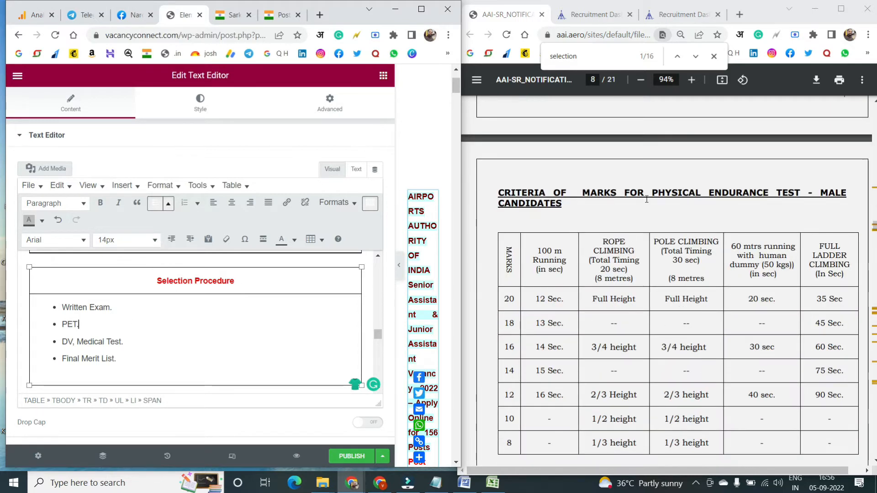
pyautogui.scroll(-7, 651, 211)
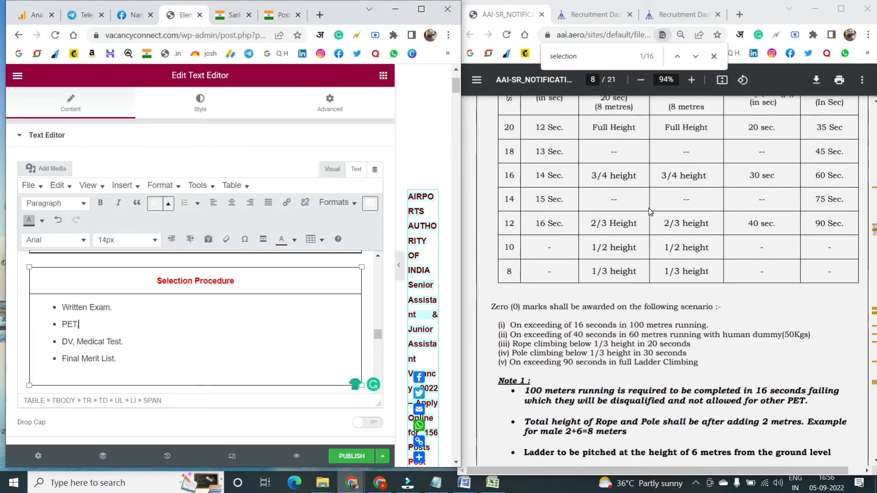
pyautogui.scroll(-8, 651, 212)
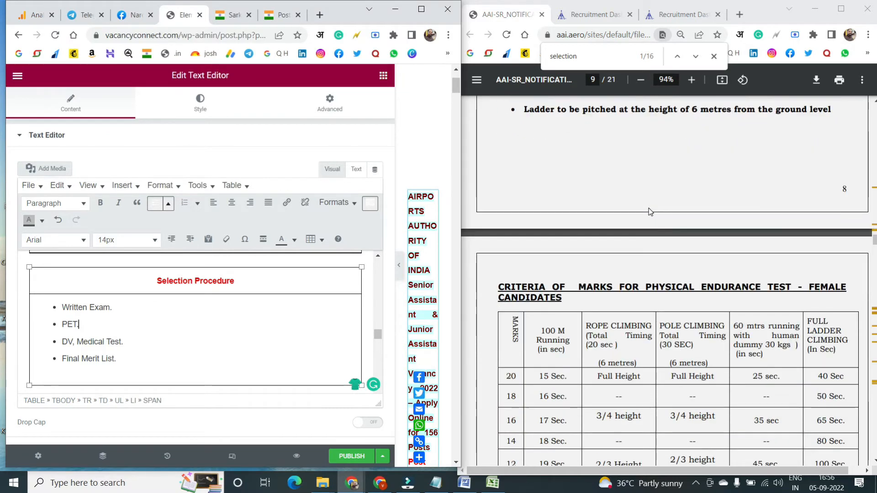
pyautogui.scroll(-10, 650, 211)
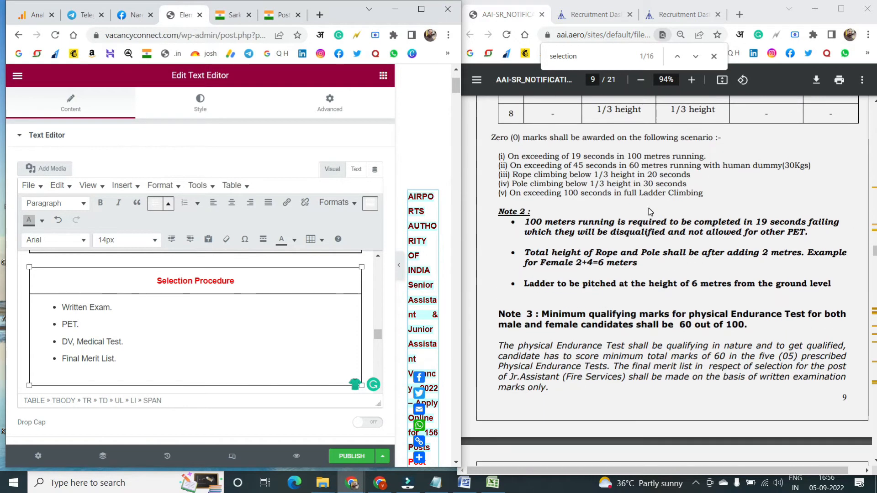
pyautogui.scroll(-5, 651, 211)
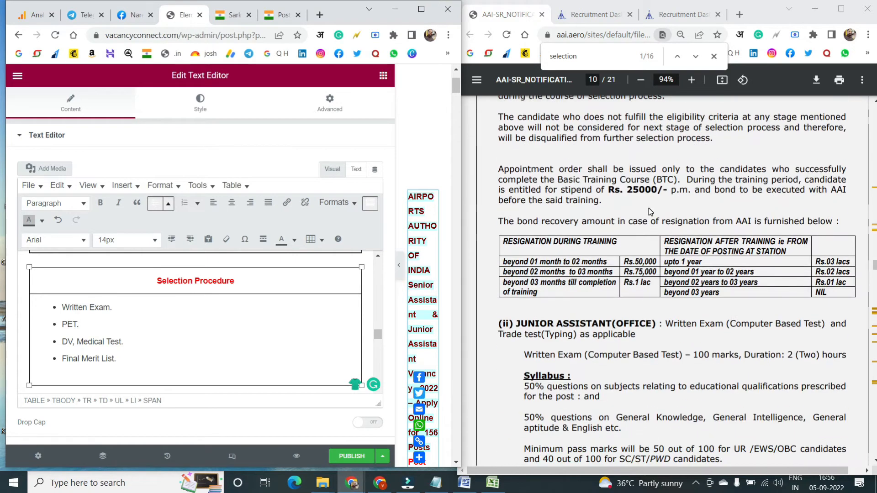
pyautogui.scroll(-8, 651, 211)
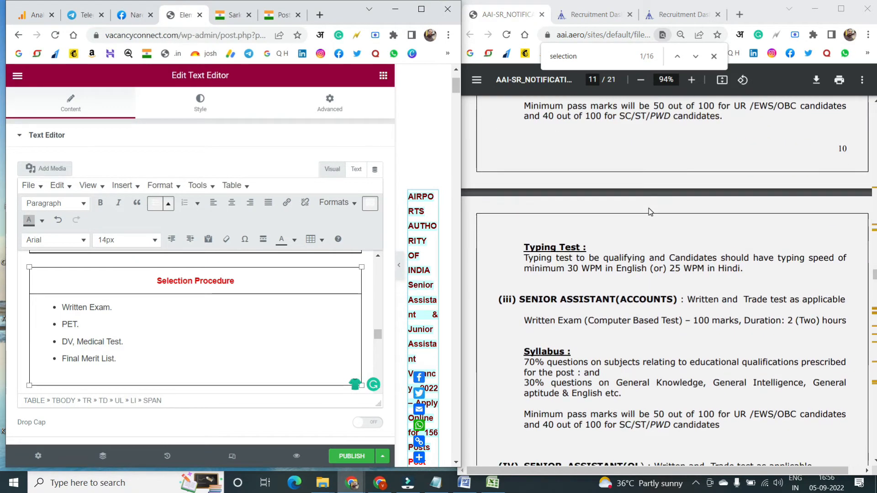
pyautogui.moveTo(124, 342); pyautogui.dragTo(69, 342)
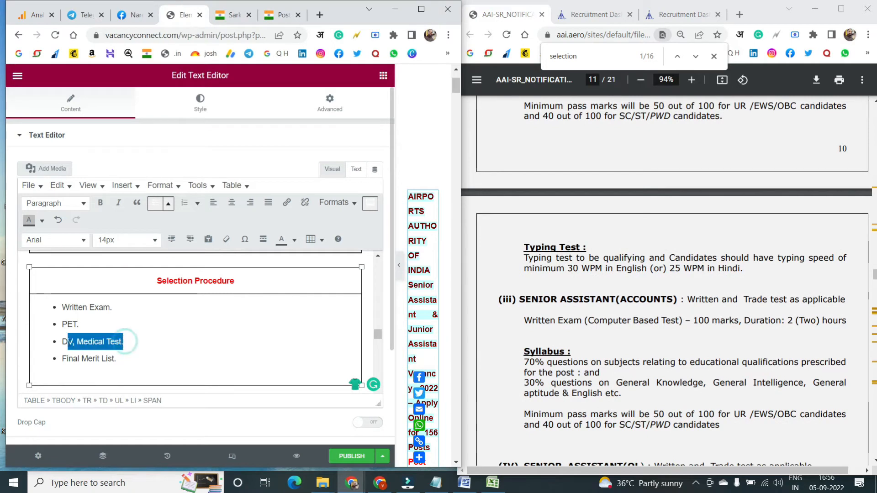
pyautogui.click(190, 325)
pyautogui.write('Skill Test')
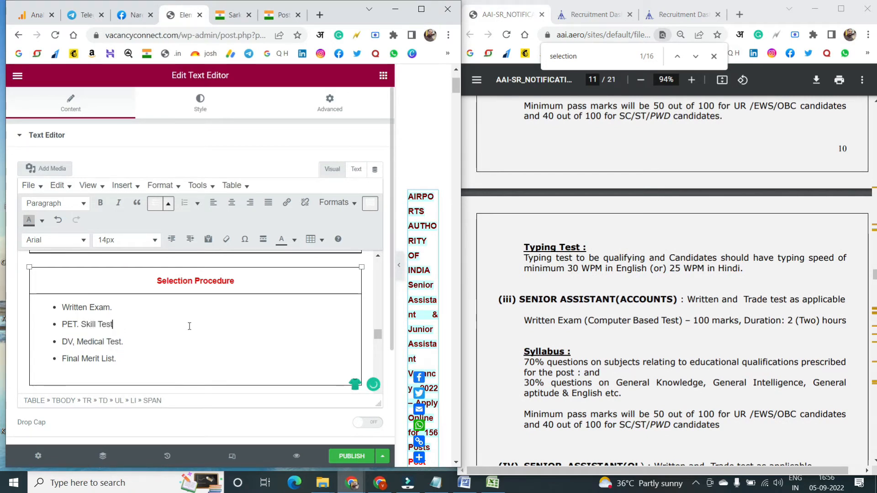
pyautogui.press('Left')
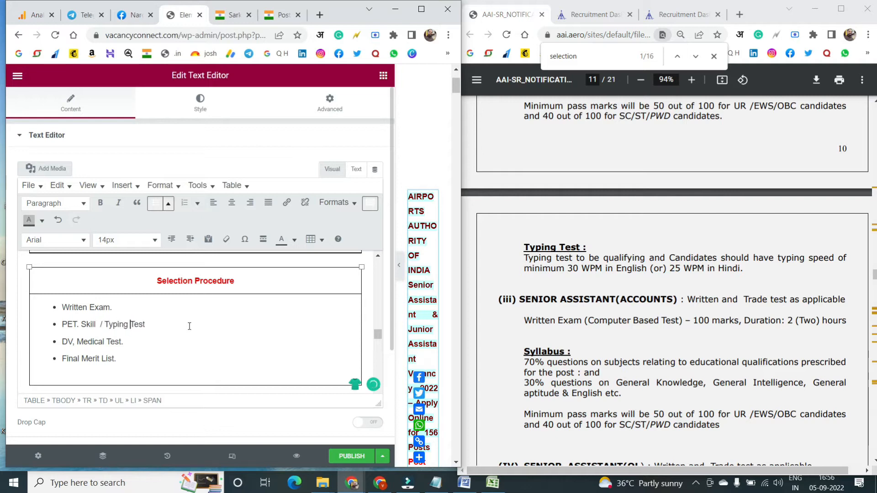
pyautogui.hotkey('ctrl', 'Left')
pyautogui.hotkey('ctrl', 'Left')
pyautogui.hotkey('ctrl', 'Left')
pyautogui.press('Return')
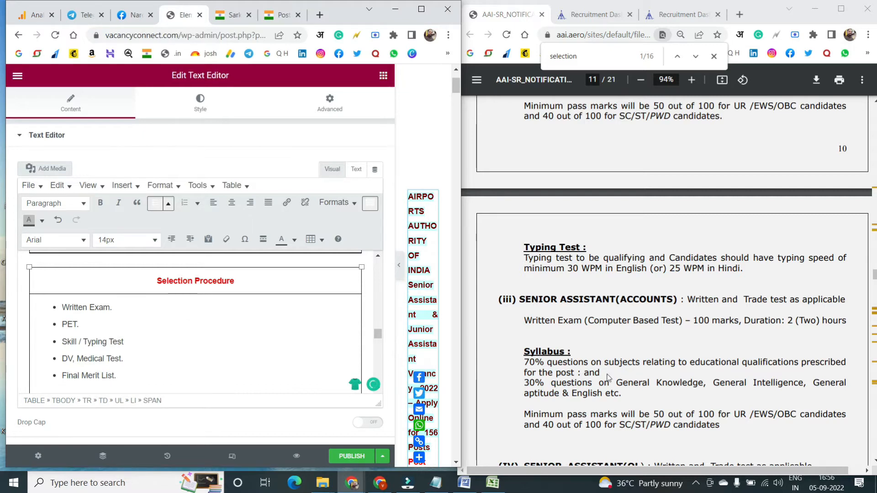
# Step: Read the notification's written exam, syllabus and endurance test details for the Junior and Senior Assistant posts
pyautogui.scroll(-2, 608, 377)
pyautogui.scroll(-4, 234, 350)
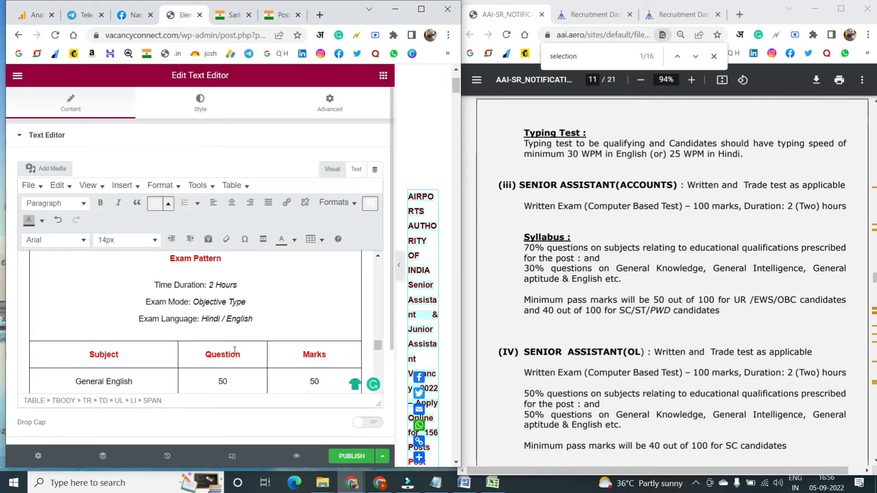
pyautogui.scroll(1, 234, 350)
pyautogui.scroll(8, 658, 272)
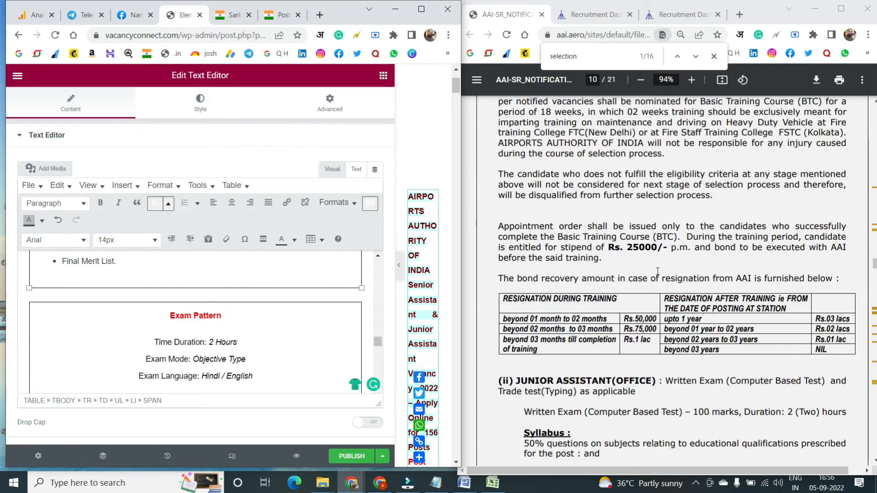
pyautogui.scroll(-3, 658, 271)
pyautogui.scroll(7, 645, 271)
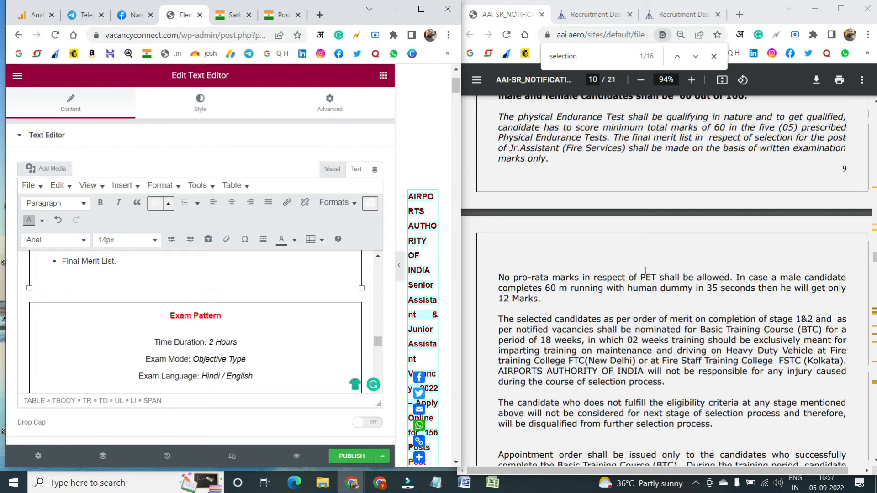
pyautogui.scroll(3, 543, 288)
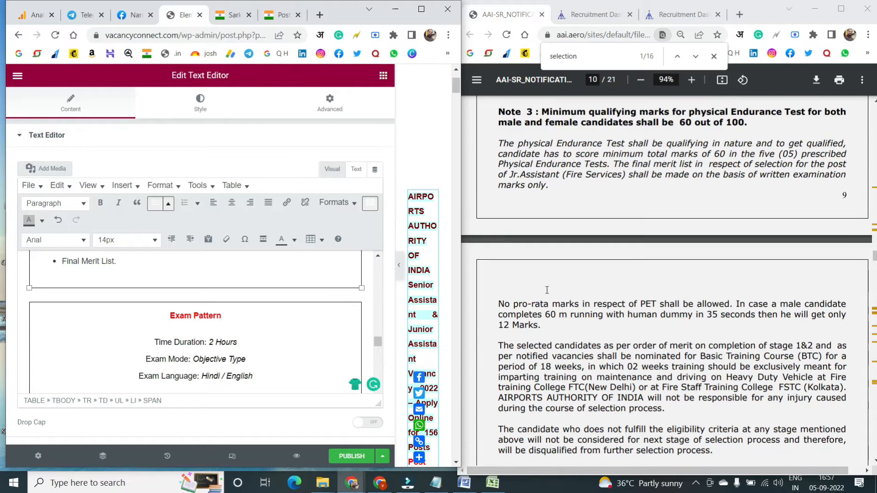
pyautogui.scroll(2, 554, 270)
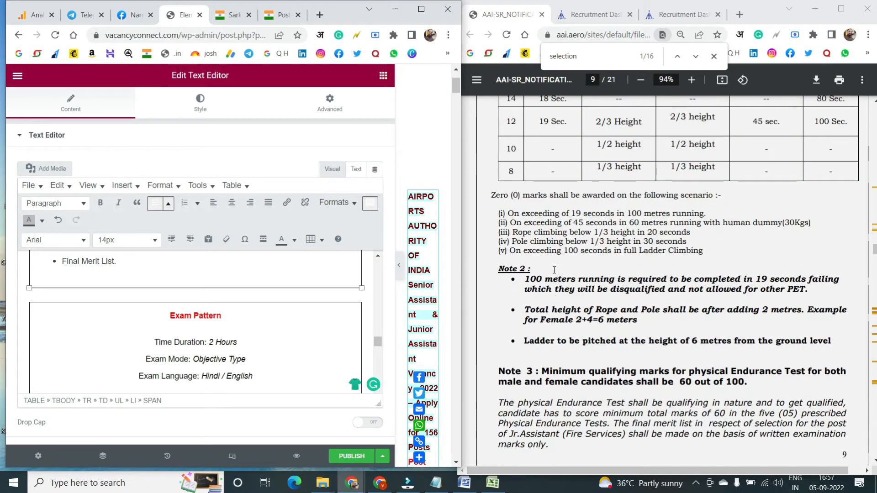
pyautogui.scroll(10, 554, 270)
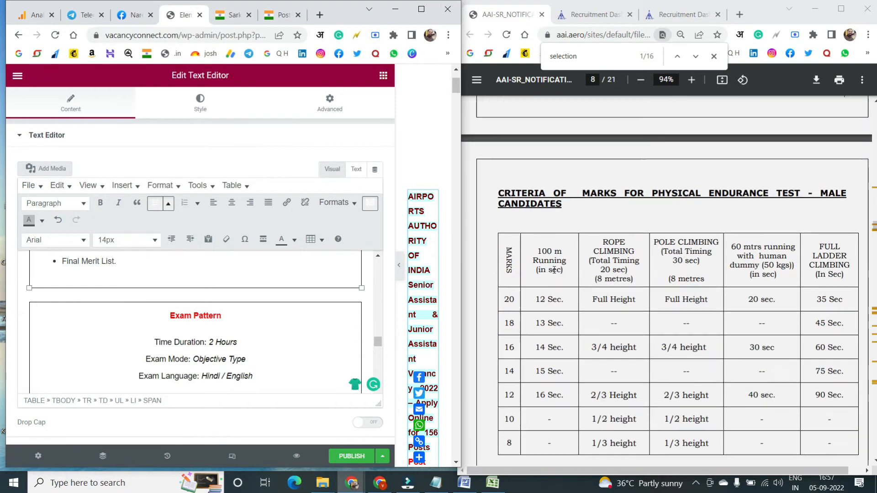
pyautogui.scroll(1, 555, 270)
pyautogui.scroll(10, 585, 276)
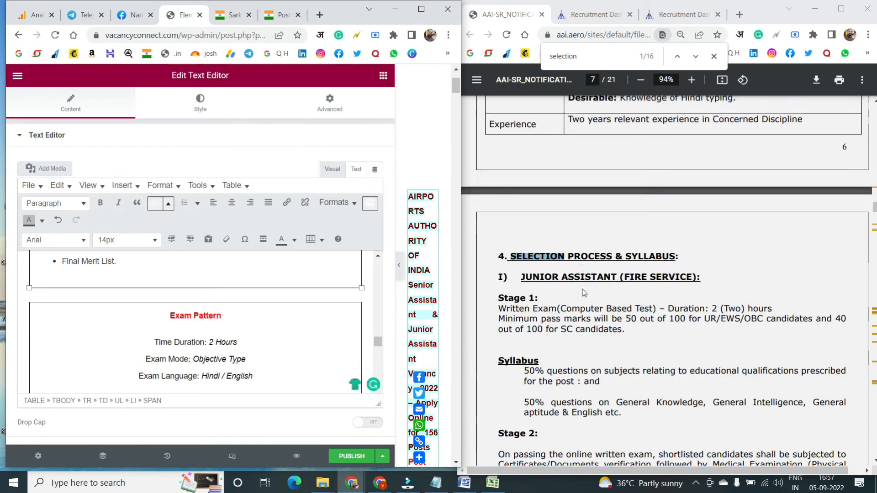
pyautogui.scroll(1, 585, 294)
# Step: Compare the Junior Assistant (Fire Service) exam duration, minimum pass marks and syllabus with the post's Exam Pattern section
pyautogui.click(637, 323)
pyautogui.scroll(-1, 636, 323)
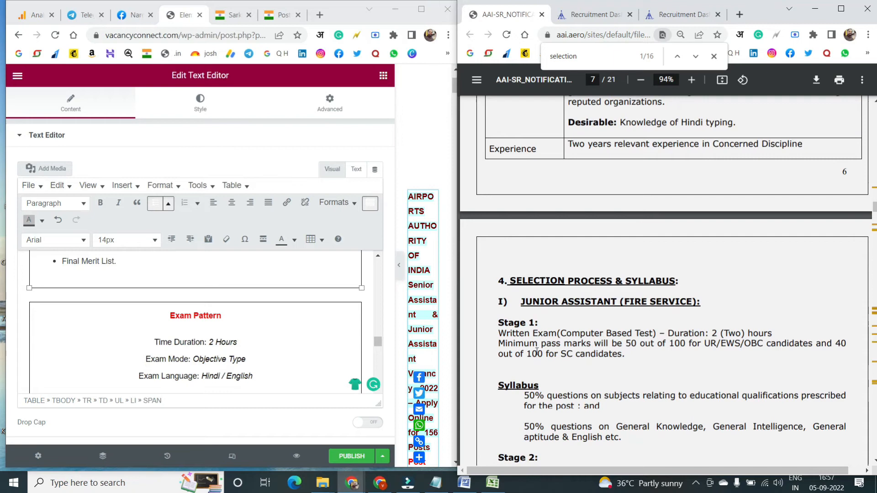
pyautogui.scroll(-1, 525, 372)
pyautogui.moveTo(499, 322); pyautogui.dragTo(564, 335)
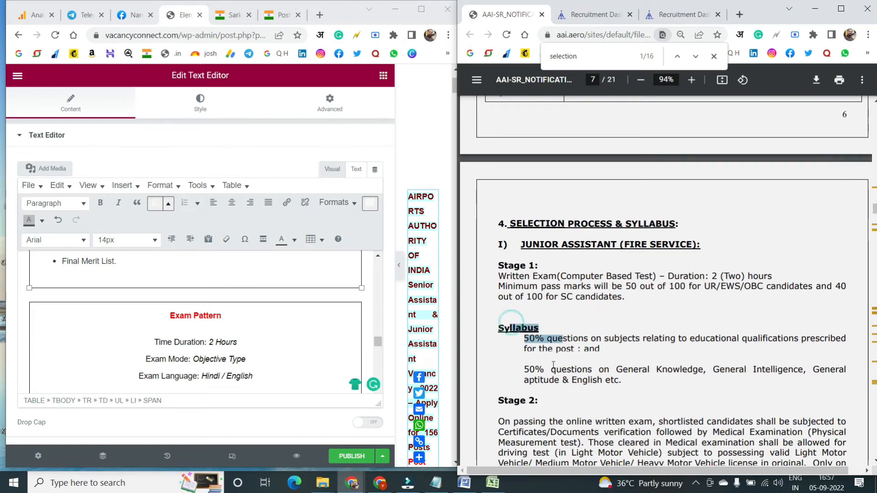
pyautogui.scroll(-2, 551, 364)
pyautogui.scroll(-3, 550, 364)
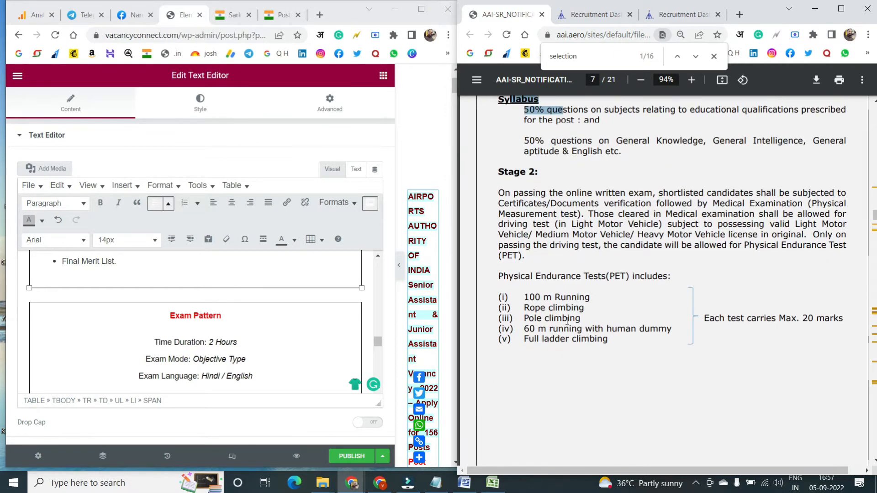
pyautogui.scroll(6, 585, 306)
pyautogui.moveTo(689, 333); pyautogui.dragTo(761, 334)
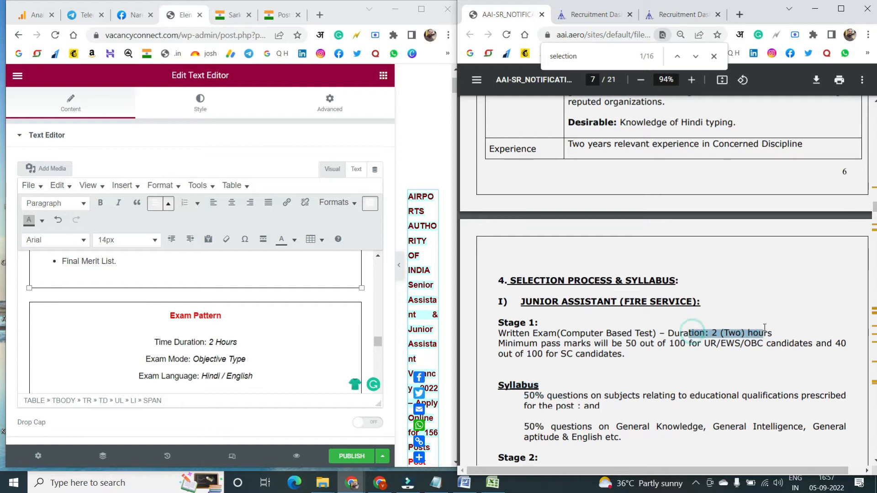
pyautogui.scroll(-1, 218, 347)
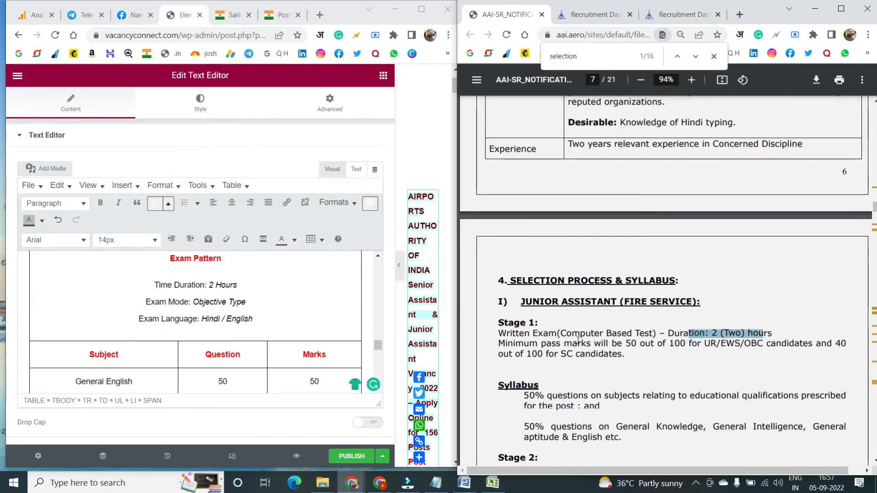
pyautogui.click(251, 320)
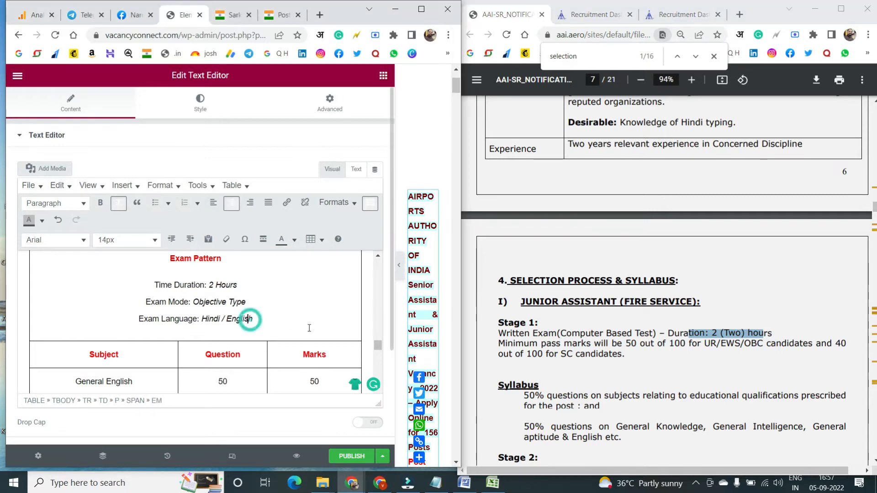
pyautogui.scroll(-1, 645, 335)
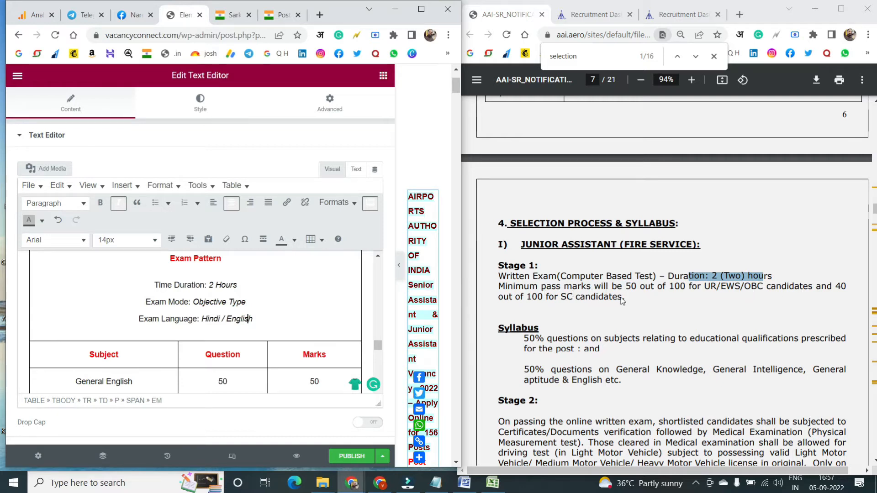
pyautogui.moveTo(639, 295); pyautogui.dragTo(499, 289)
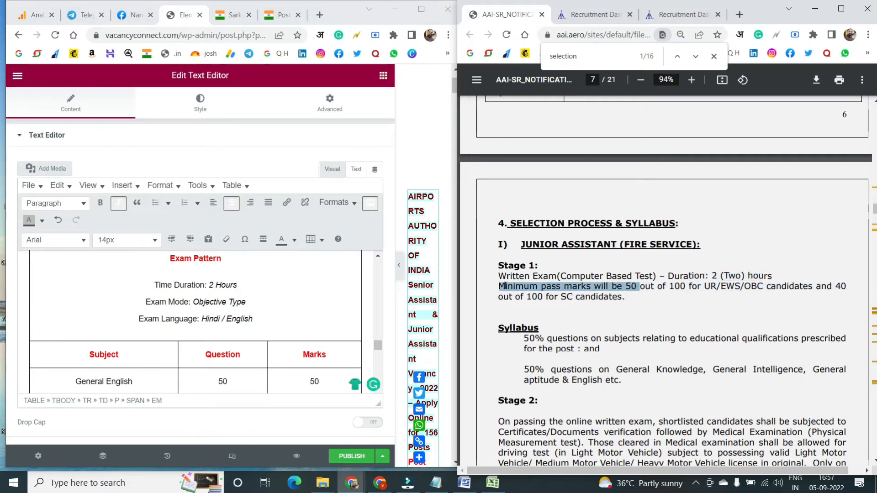
pyautogui.moveTo(651, 293); pyautogui.dragTo(609, 291)
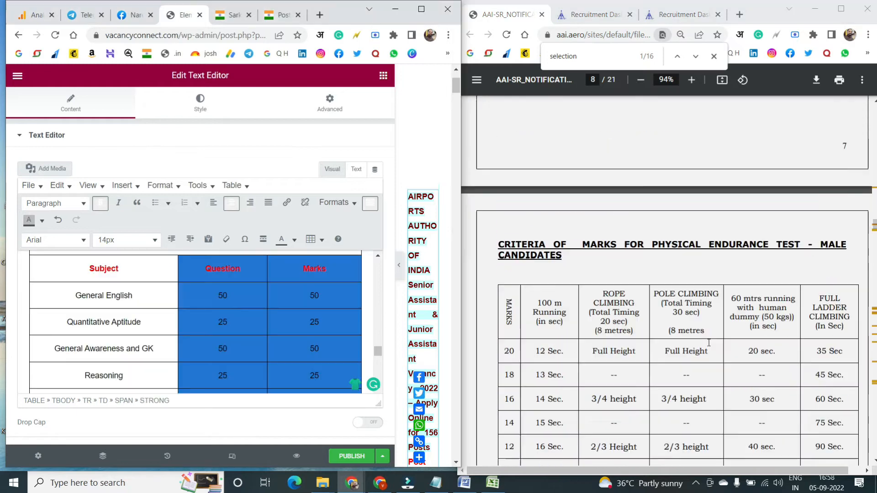
# Step: Delete the Question and Marks columns from the Exam Pattern table
pyautogui.scroll(12, 709, 343)
pyautogui.scroll(2, 709, 343)
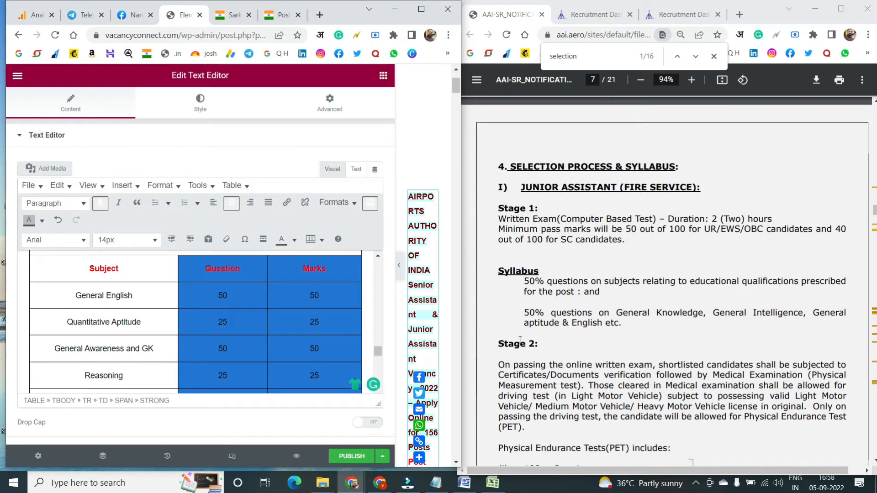
pyautogui.scroll(1, 290, 312)
pyautogui.scroll(-1, 290, 312)
pyautogui.click(315, 239)
pyautogui.moveTo(336, 354)
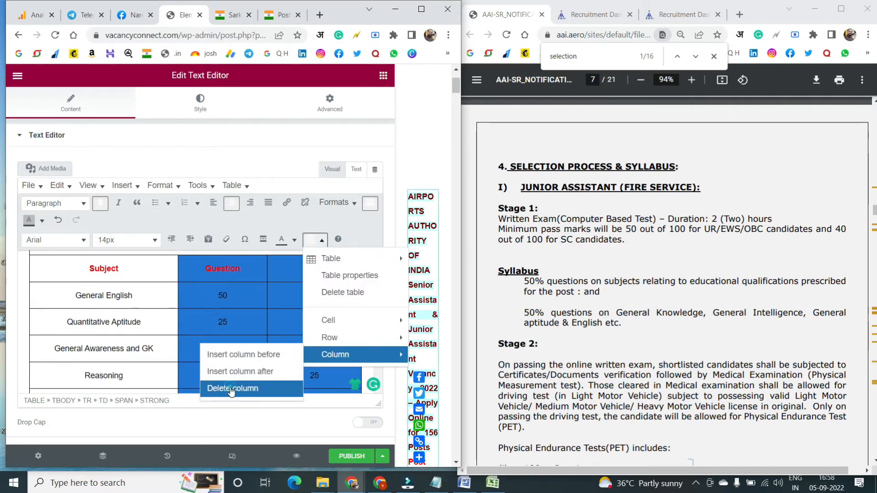
pyautogui.click(231, 388)
# Step: Undo the insertion of the educational qualifications syllabus text after "50%" in the first row below Subject
pyautogui.scroll(-2, 232, 300)
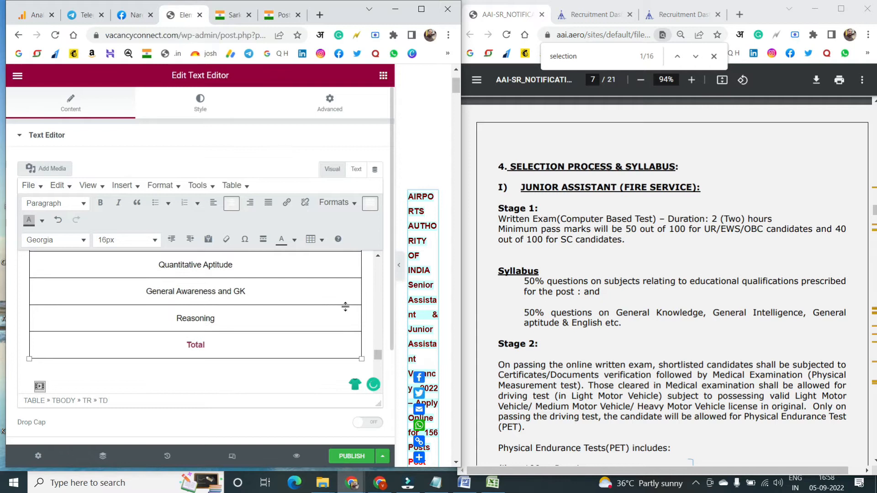
pyautogui.scroll(1, 345, 308)
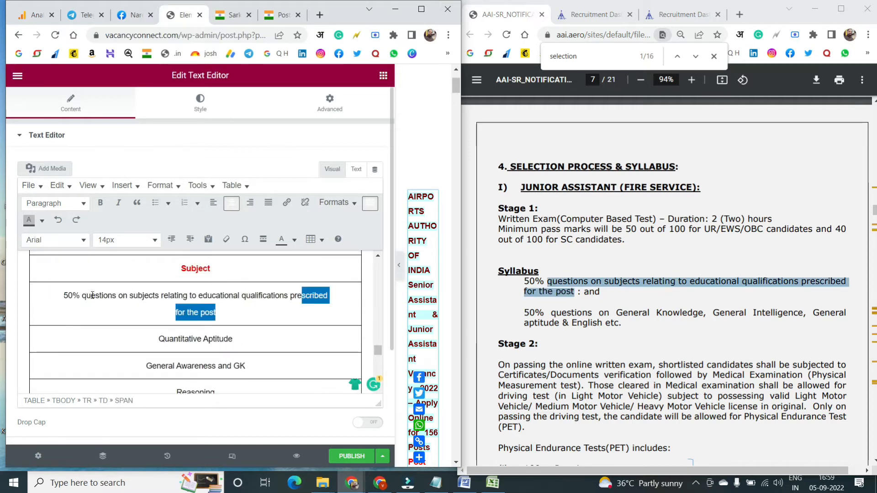
pyautogui.hotkey('ctrl', 'z')
pyautogui.hotkey('ctrl', 'z')
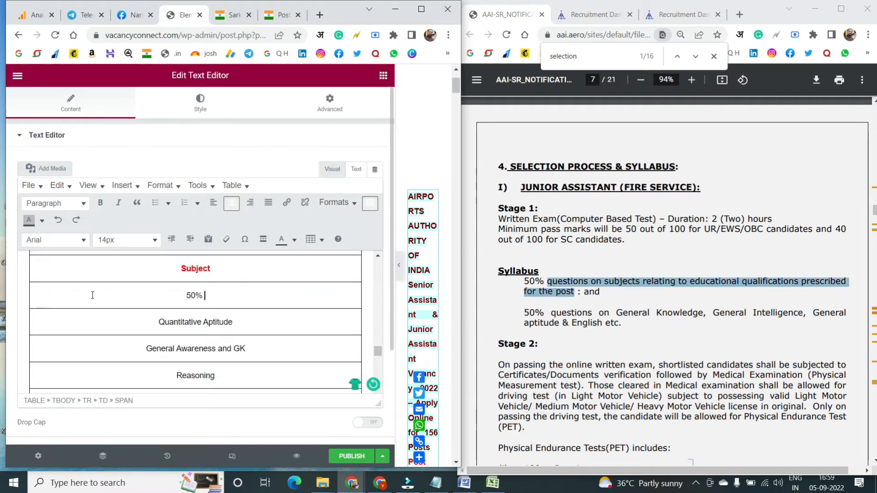
# Step: Undo the earlier column deletions and remove only the Marks column from the Exam Pattern table
pyautogui.hotkey('ctrl', 'z')
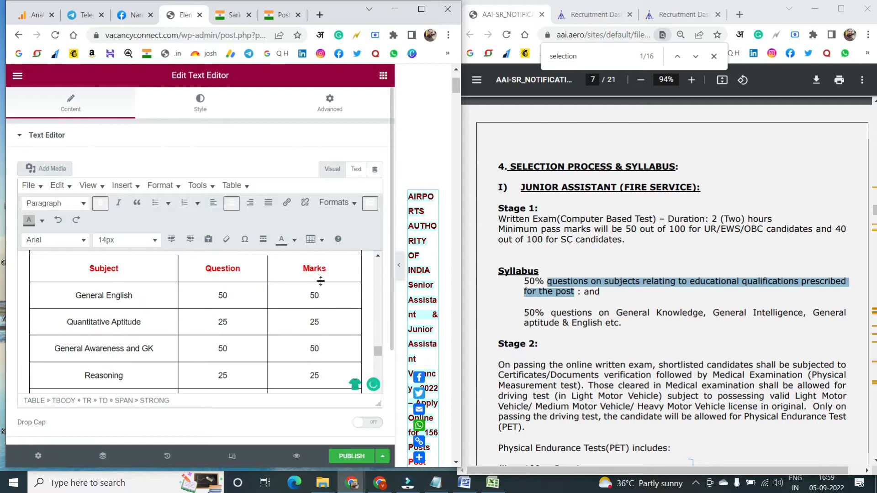
pyautogui.doubleClick(306, 268)
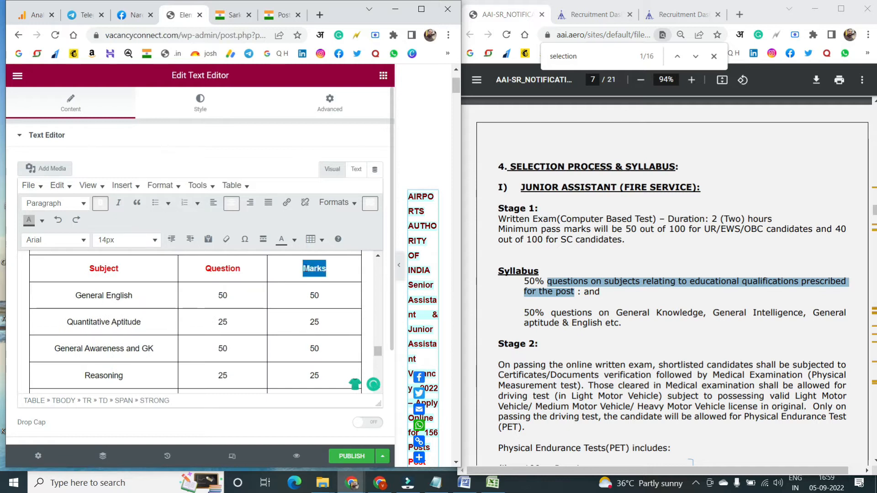
pyautogui.click(281, 289)
pyautogui.click(322, 242)
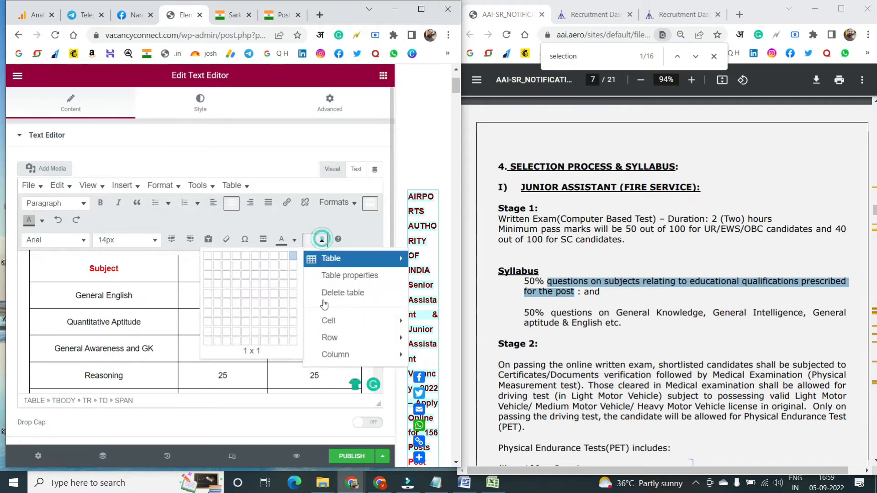
pyautogui.moveTo(338, 354)
pyautogui.click(246, 389)
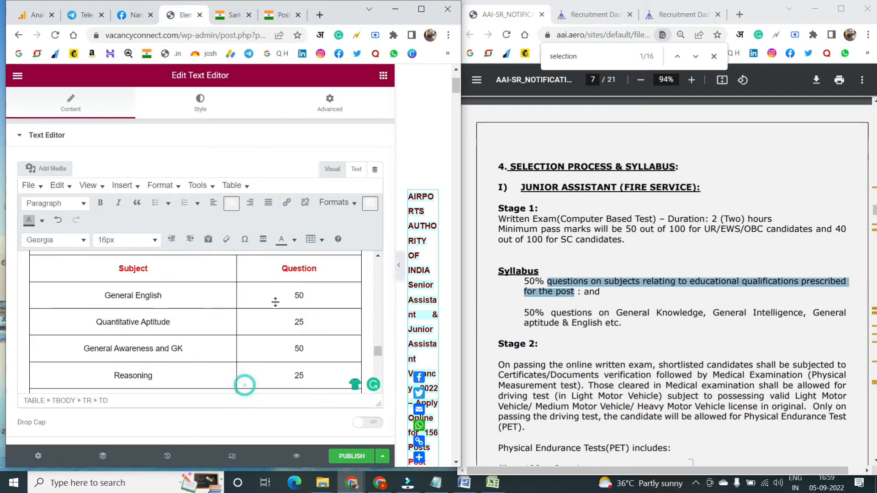
# Step: Change the Question header to "%" and enter General Knowledge, General Intelligence and General Aptitude & English in the lower Subject rows
pyautogui.doubleClick(304, 267)
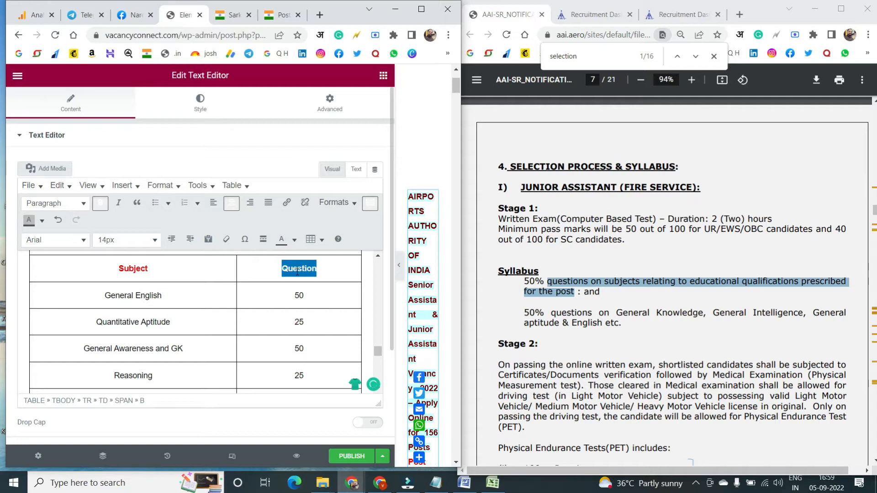
pyautogui.write('%')
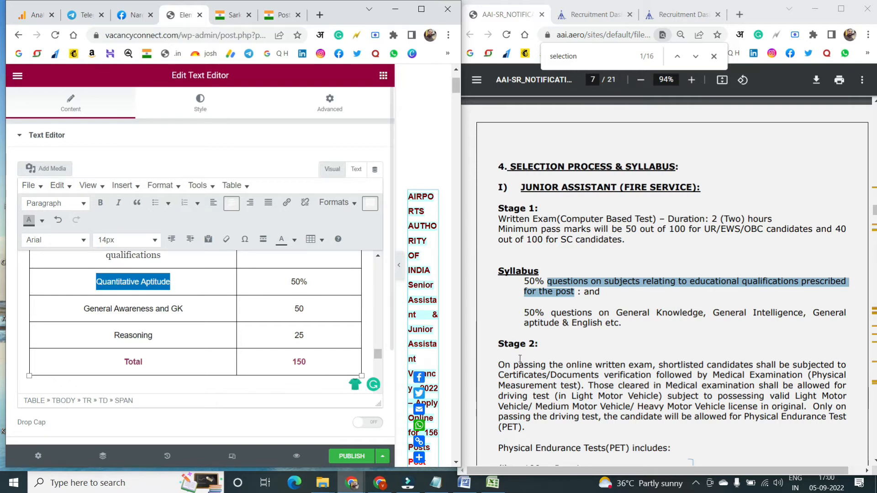
pyautogui.write('General Knowledge')
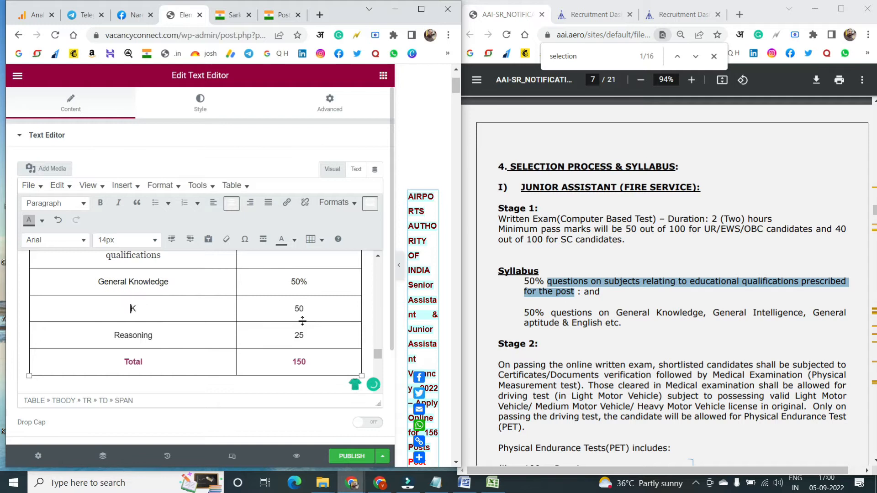
pyautogui.write('Intelligence')
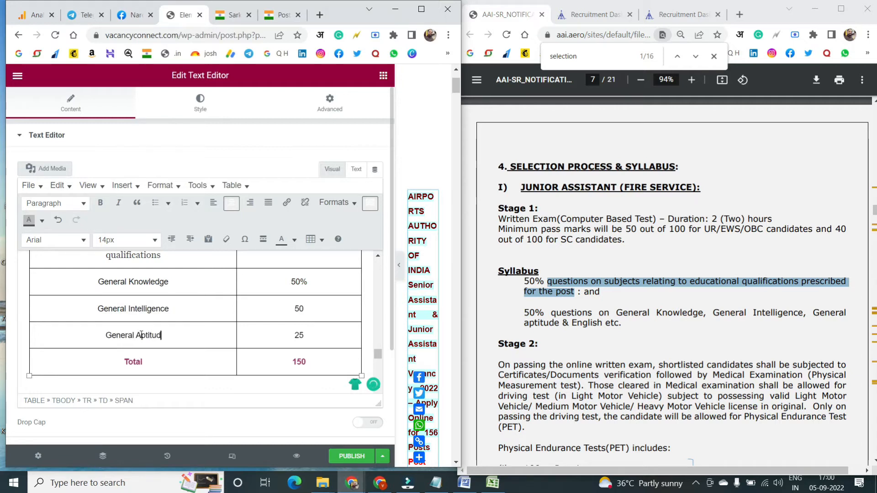
pyautogui.write('e & English')
# Step: Clear the values beside General Intelligence and General Aptitude & English and merge those cells with the 50% cell beside General Knowledge
pyautogui.moveTo(299, 336); pyautogui.dragTo(314, 290)
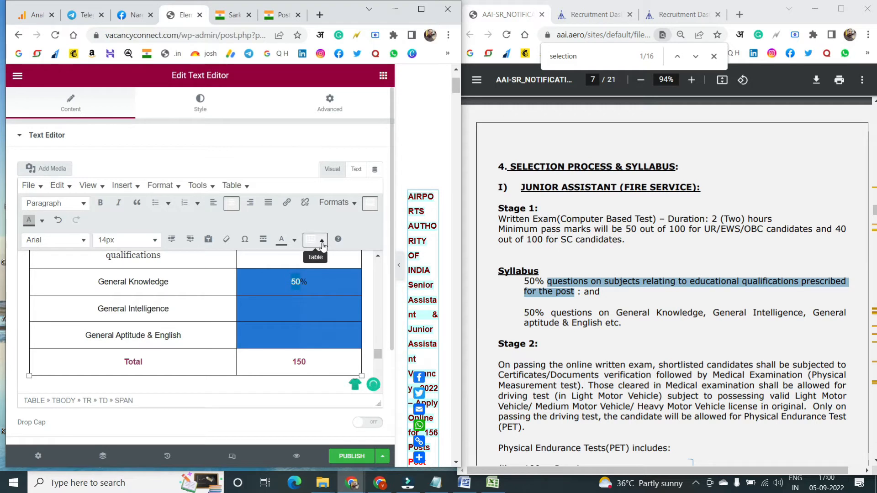
pyautogui.click(322, 240)
pyautogui.moveTo(329, 319)
pyautogui.click(247, 338)
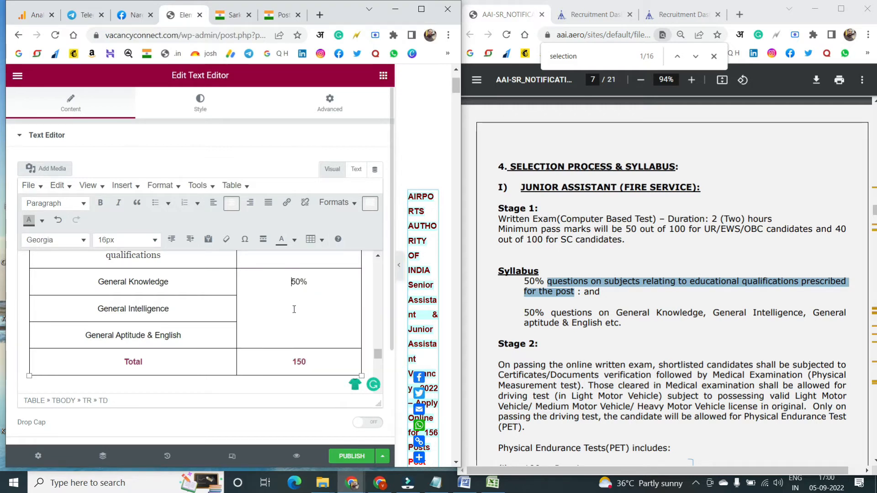
# Step: Copy the notification's minimum pass marks sentence for UR/EWS/OBC (50) and SC (40) candidates to below Exam Language in the Exam Pattern section
pyautogui.scroll(2, 302, 324)
pyautogui.click(290, 323)
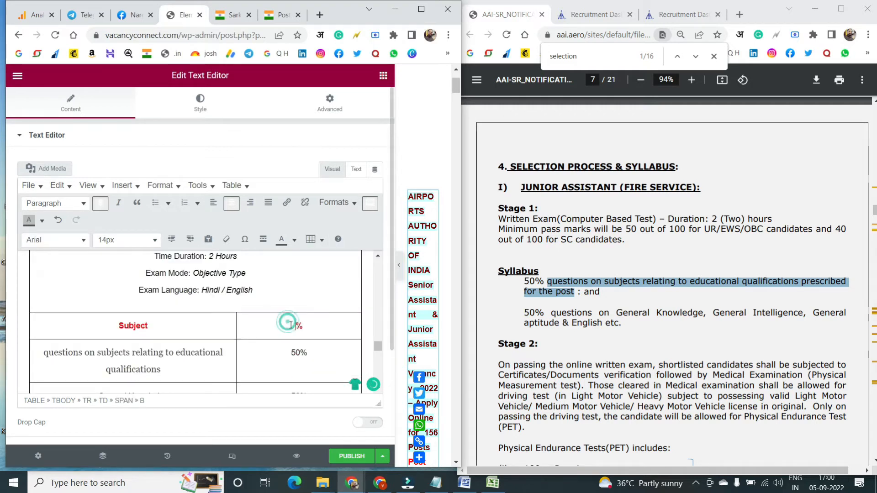
pyautogui.scroll(-1, 295, 344)
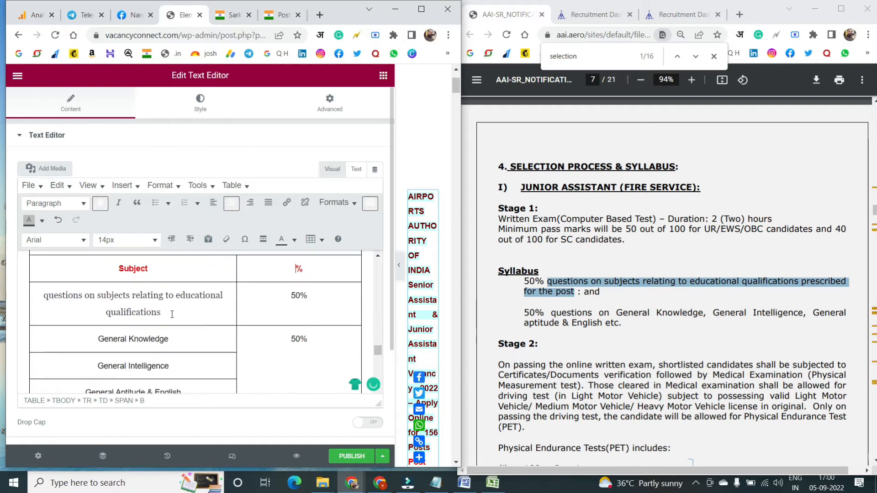
pyautogui.click(172, 314)
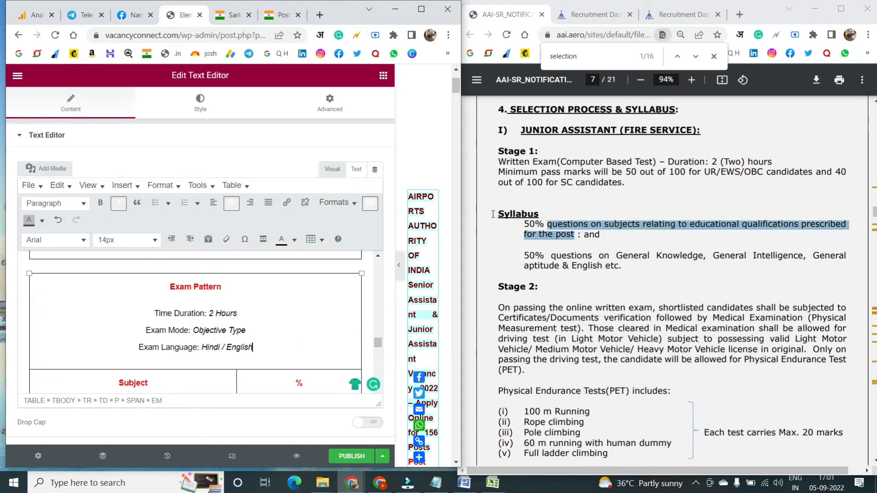
pyautogui.press('Return')
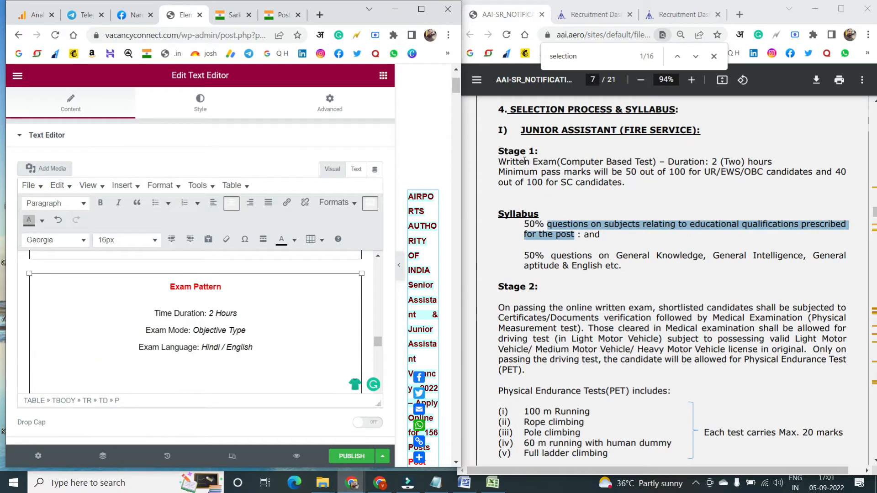
pyautogui.moveTo(499, 162); pyautogui.dragTo(639, 191)
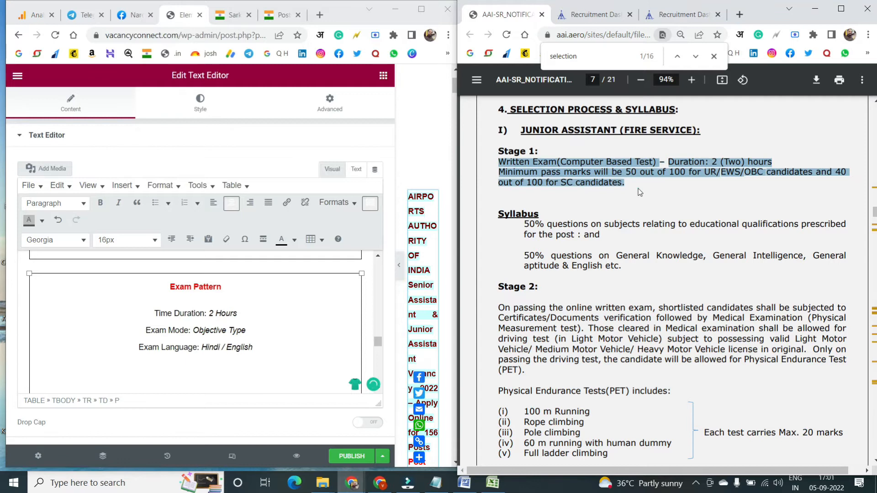
pyautogui.click(637, 188)
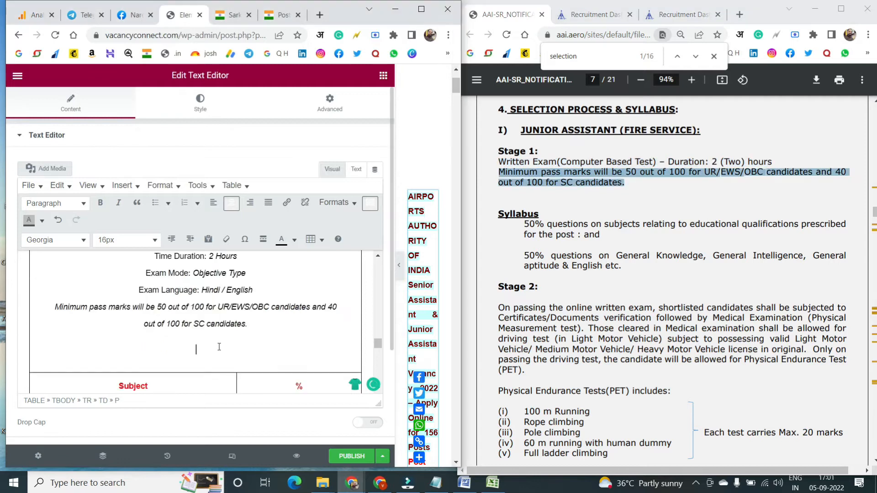
pyautogui.press('BackSpace')
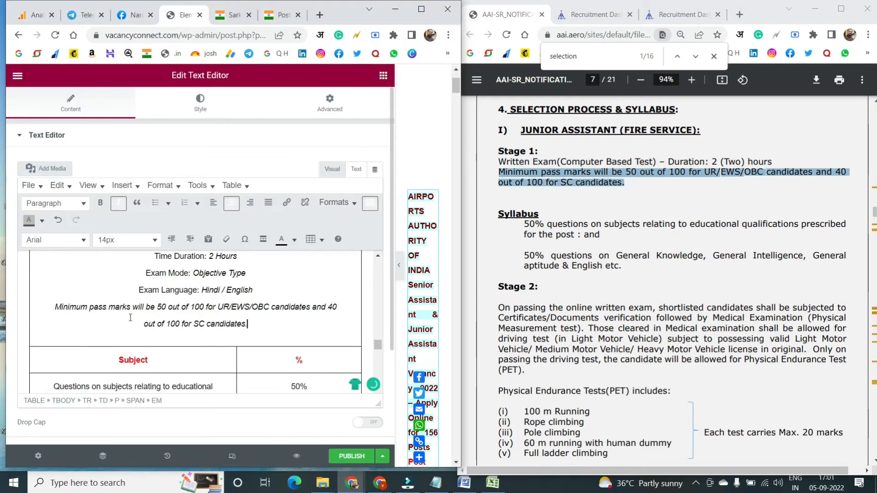
# Step: Merge the two cells of the Total row and replace their content with "Physical Endurance Tests(PET) includes:"
pyautogui.scroll(2, 132, 318)
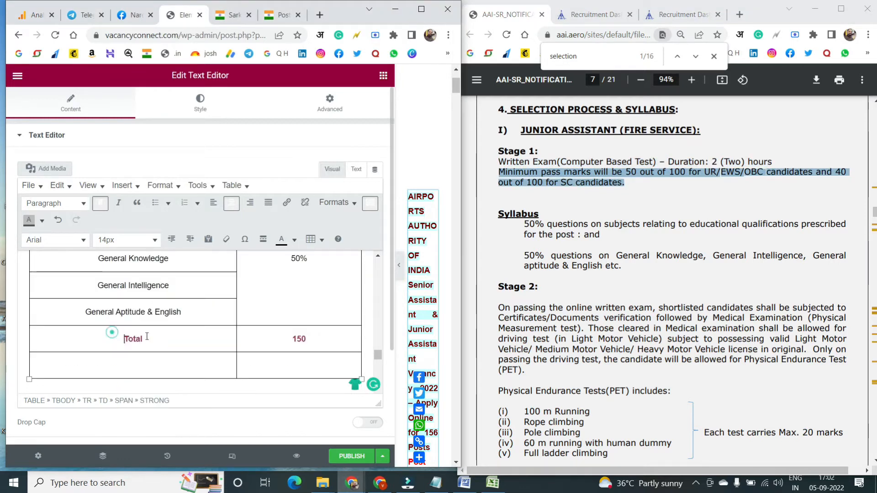
pyautogui.moveTo(147, 337); pyautogui.dragTo(269, 342)
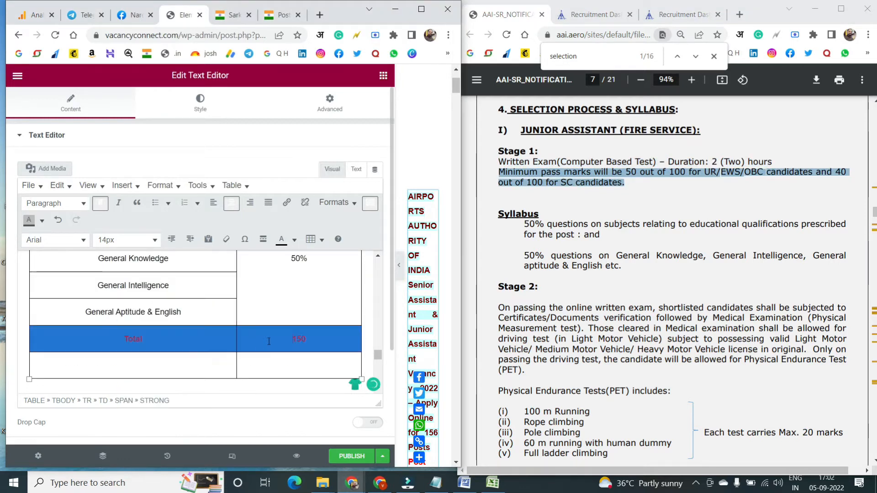
pyautogui.click(315, 239)
pyautogui.moveTo(333, 315)
pyautogui.click(203, 336)
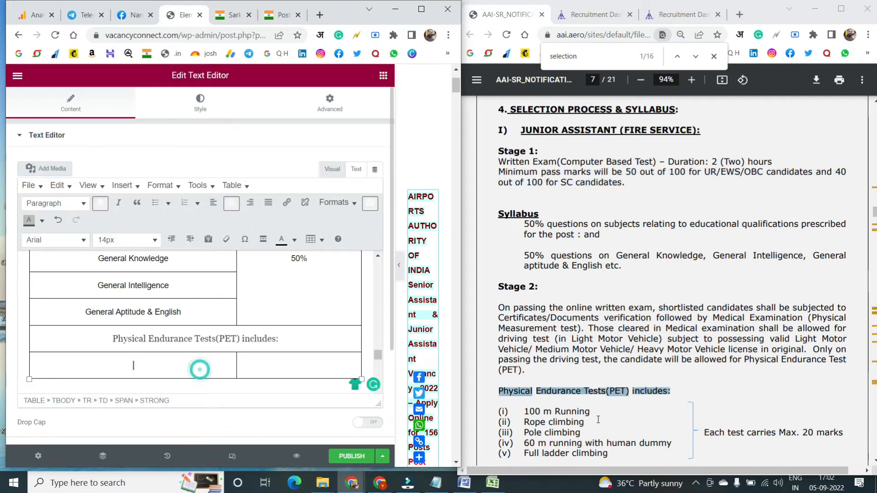
# Step: Copy the five endurance tests, from 100 m Running to Full ladder climbing, from the notification into the row below the PET heading
pyautogui.scroll(-2, 570, 422)
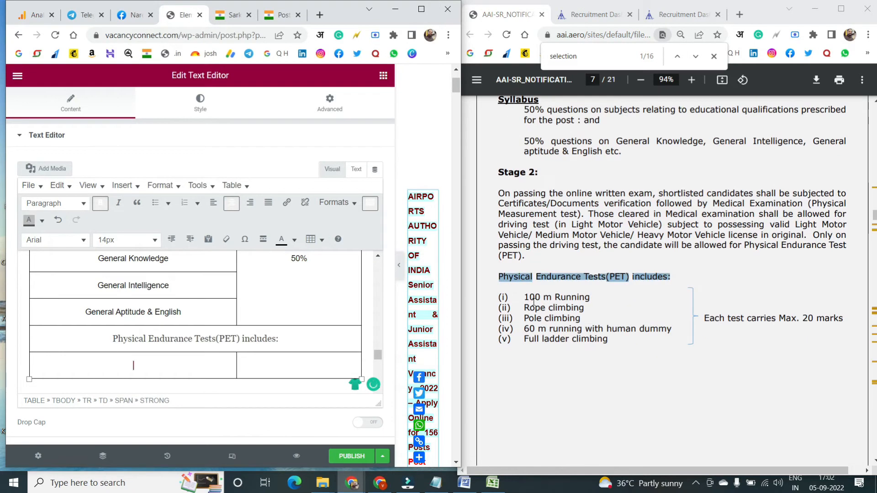
pyautogui.moveTo(524, 297); pyautogui.dragTo(608, 341)
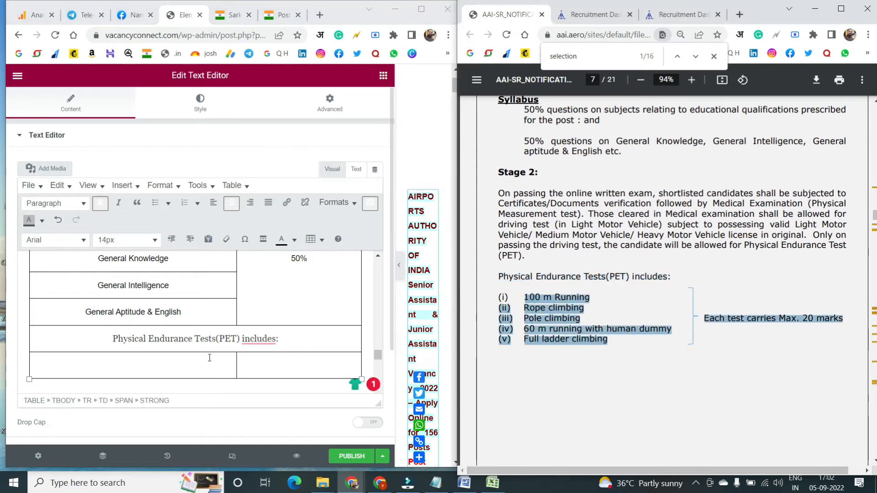
pyautogui.click(159, 360)
pyautogui.write('100 m Running (ii) Rope climbing (iii) Pole climbing Each test carries Max. 20 marks (iv) 60 m running with human dummy (v) Full ladder climbing')
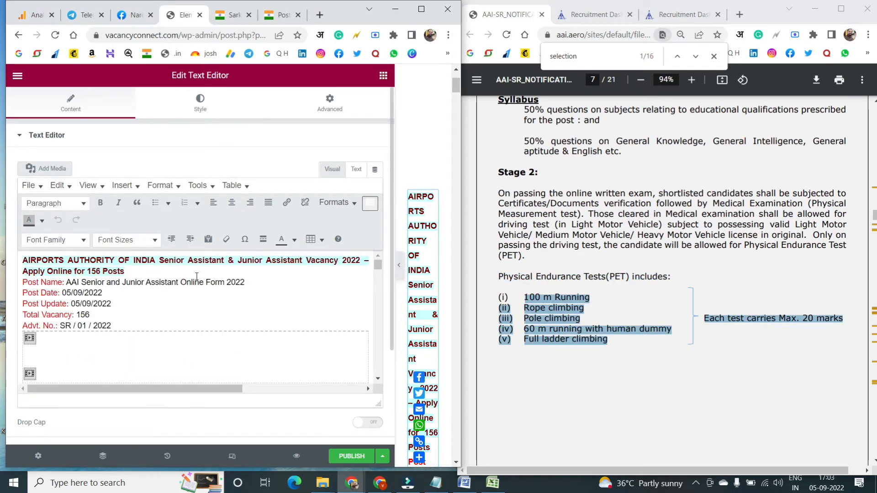
pyautogui.scroll(-4, 180, 296)
pyautogui.scroll(-12, 180, 296)
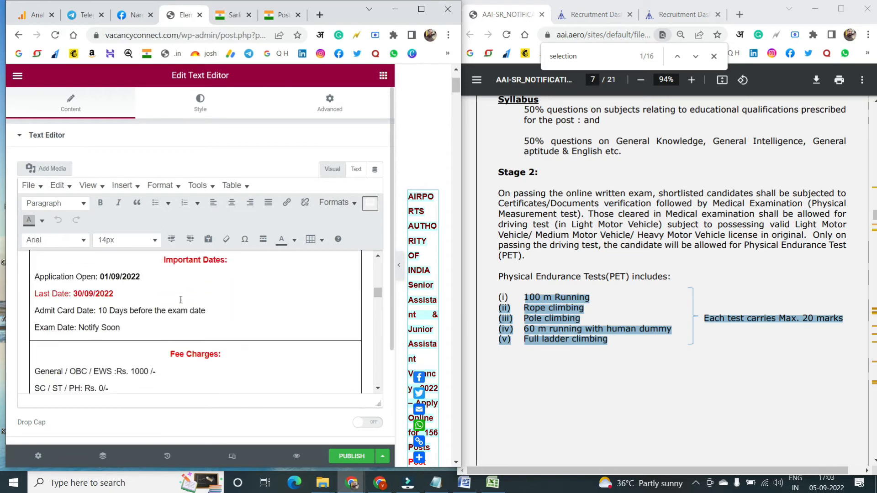
pyautogui.scroll(-6, 181, 300)
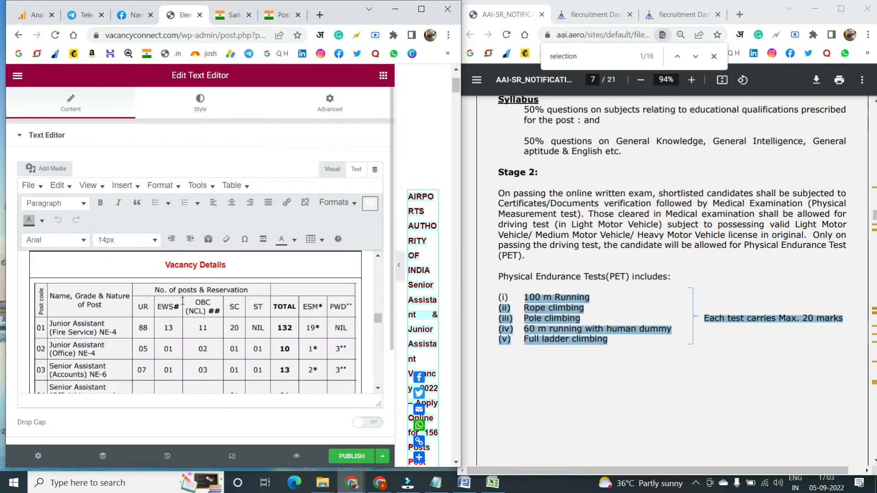
pyautogui.scroll(-6, 181, 313)
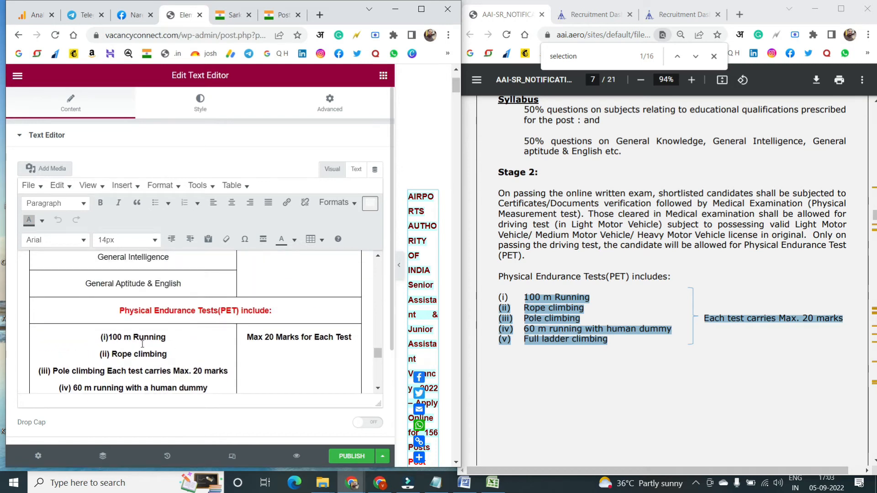
pyautogui.moveTo(89, 336); pyautogui.dragTo(210, 391)
pyautogui.press('Delete')
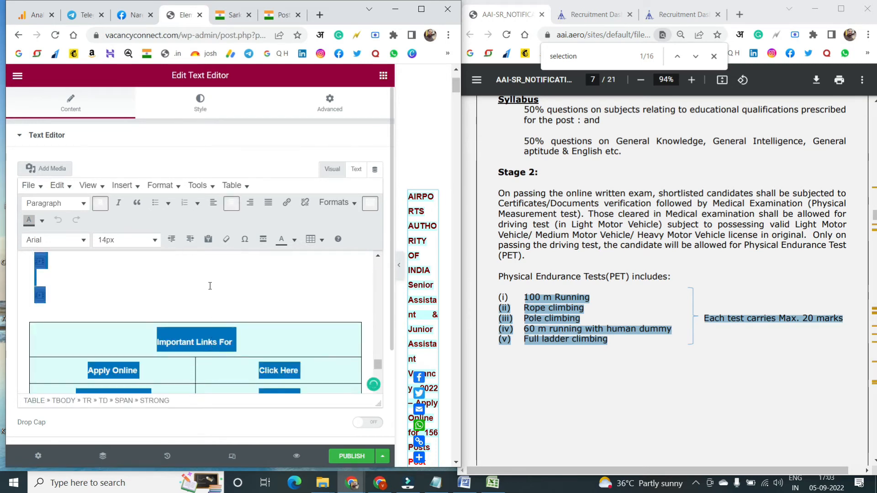
pyautogui.hotkey('ctrl', 'z')
pyautogui.click(196, 335)
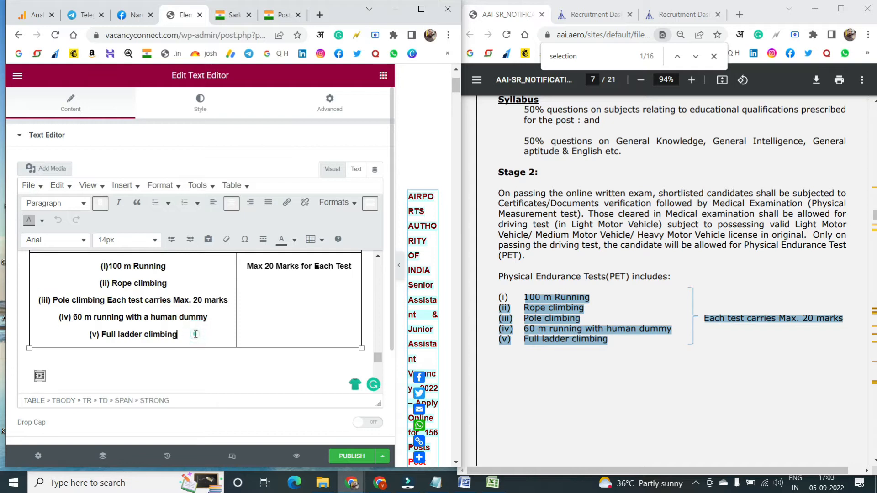
# Step: Add "Please Read notification for more details" below "Max 20 Marks for Each Test" in the endurance test row
pyautogui.scroll(-10, 624, 328)
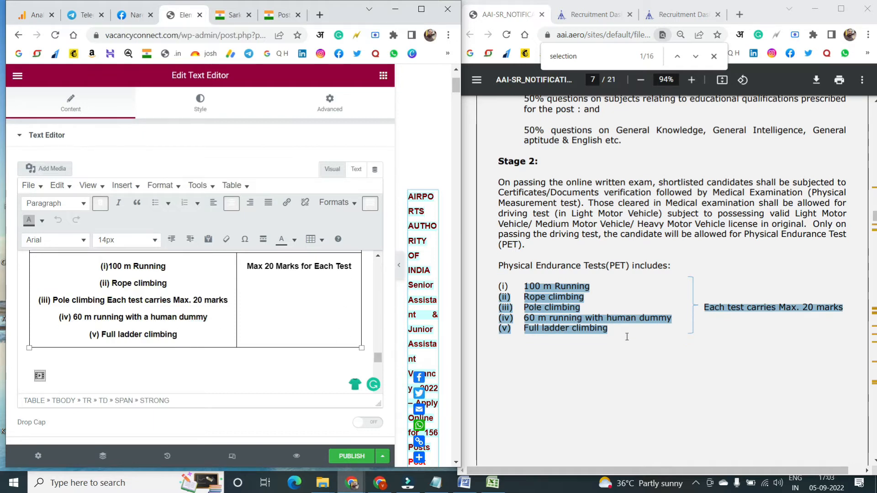
pyautogui.scroll(-2, 626, 337)
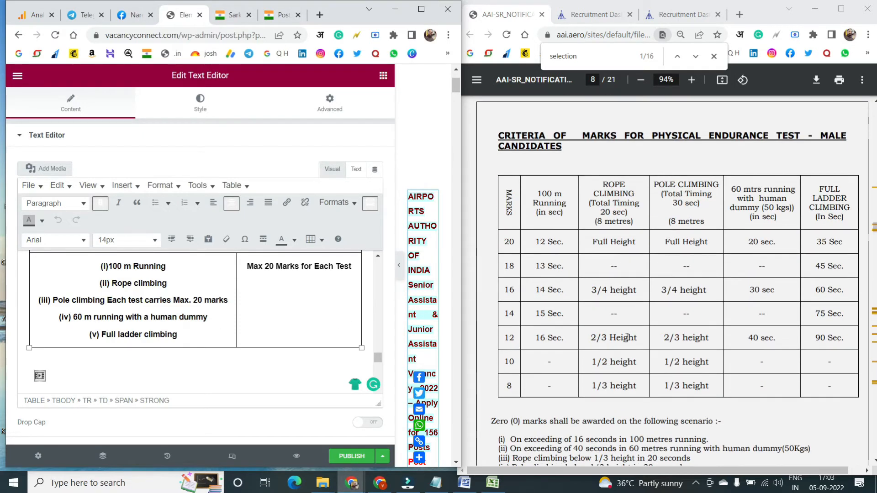
pyautogui.scroll(-2, 627, 337)
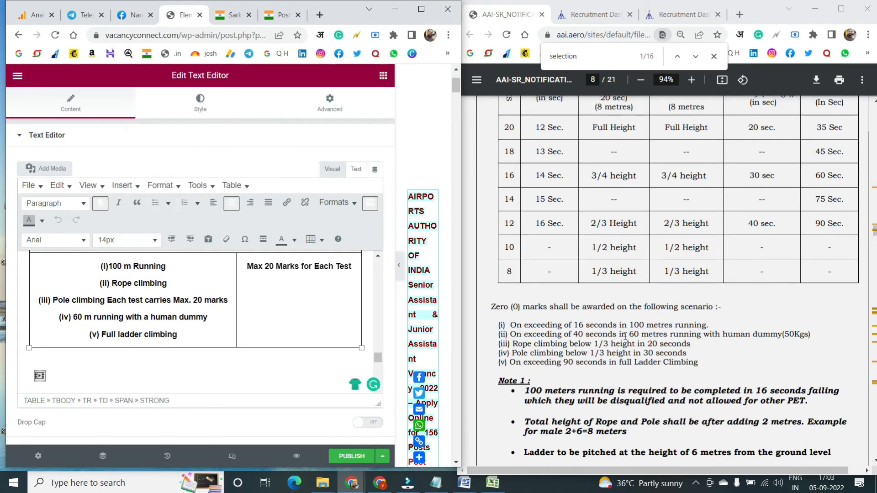
pyautogui.press('Return')
pyautogui.write('Pleas')
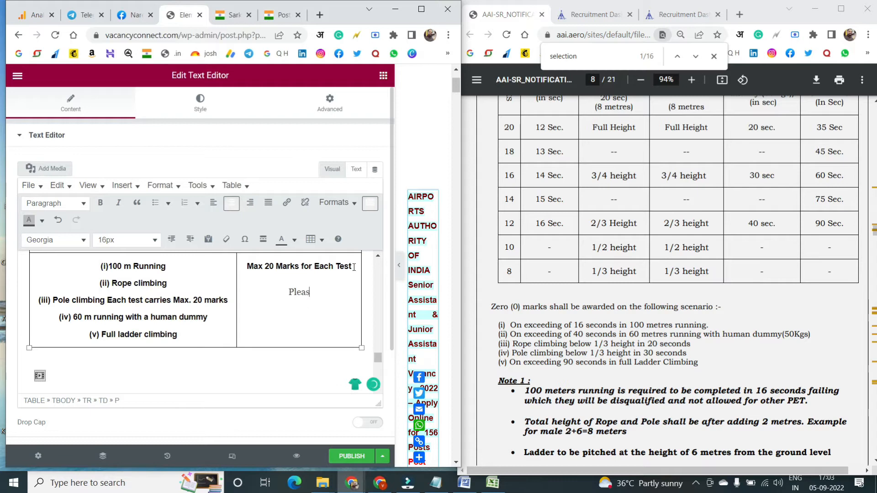
pyautogui.write('e Read')
pyautogui.press('BackSpace')
pyautogui.write('ad notification for more details')
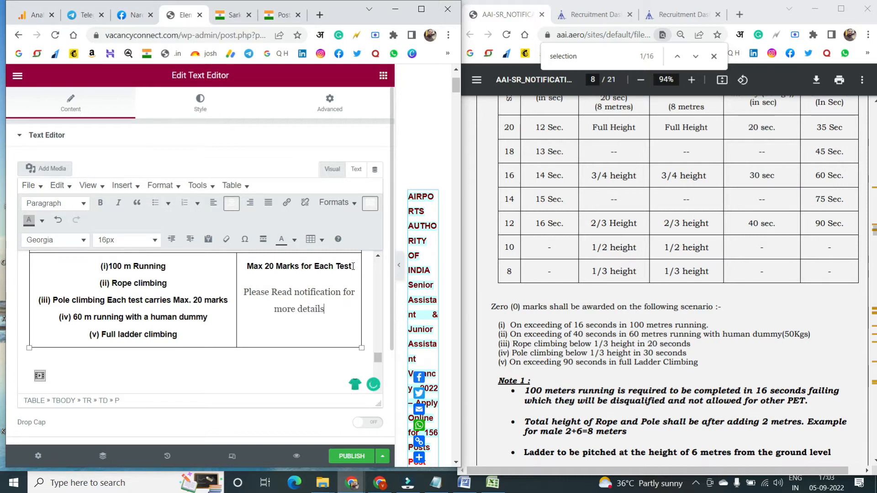
pyautogui.click(323, 327)
# Step: Add "AAI" after "Important Links For" in the heading of the links table
pyautogui.scroll(-5, 289, 315)
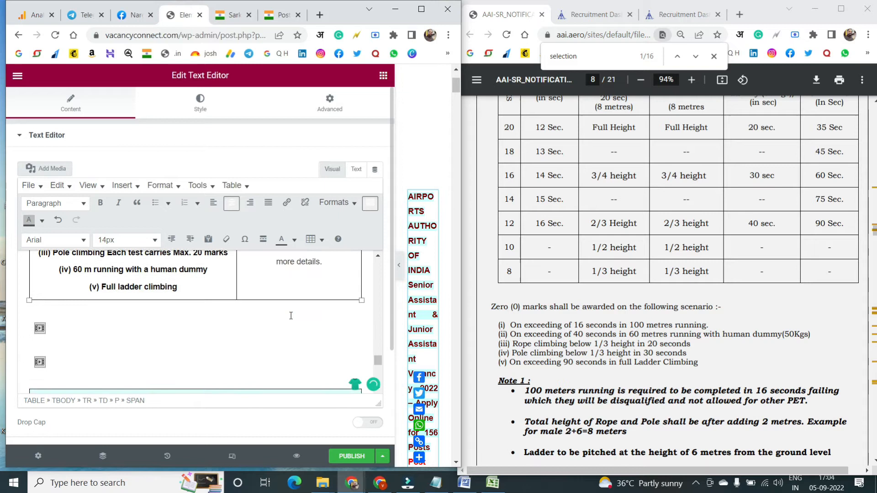
pyautogui.scroll(1, 282, 316)
pyautogui.click(280, 288)
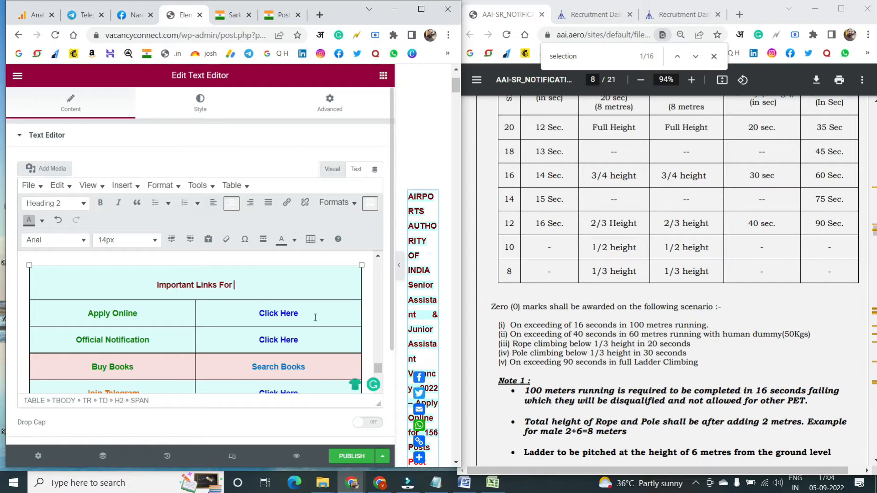
pyautogui.write('AAI')
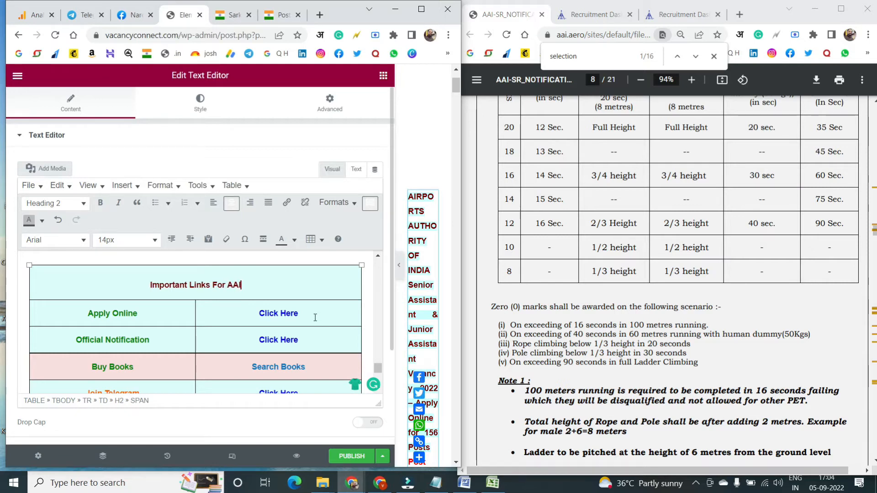
# Step: Complete the links table heading with "Senior and Junior Assistant Online Form 2022", copied from the Post Name line at the start of the post
pyautogui.scroll(5, 227, 295)
pyautogui.scroll(10, 228, 296)
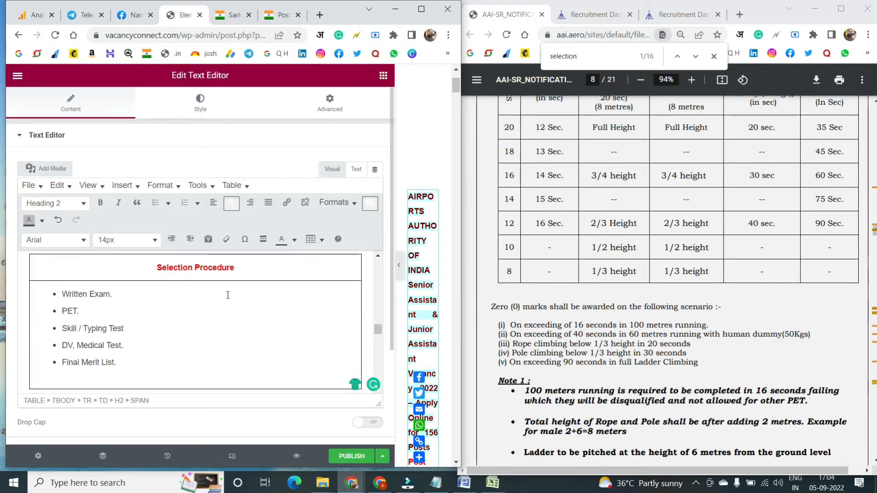
pyautogui.scroll(10, 196, 295)
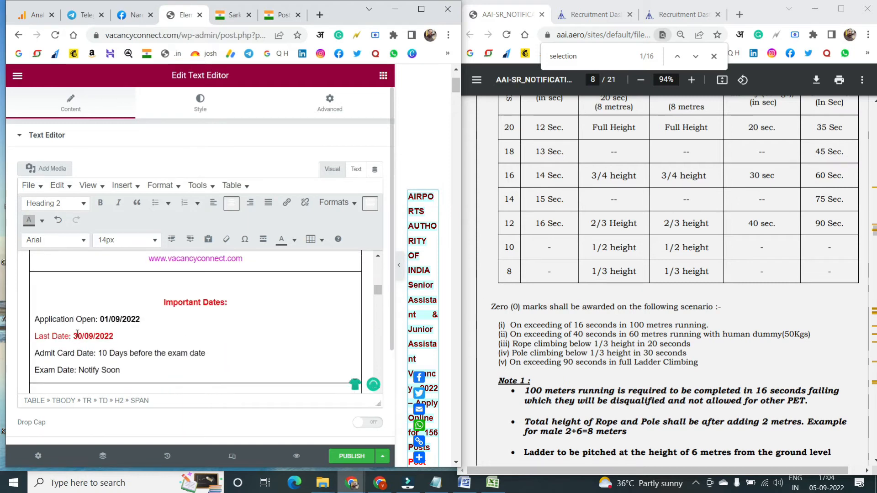
pyautogui.scroll(4, 124, 336)
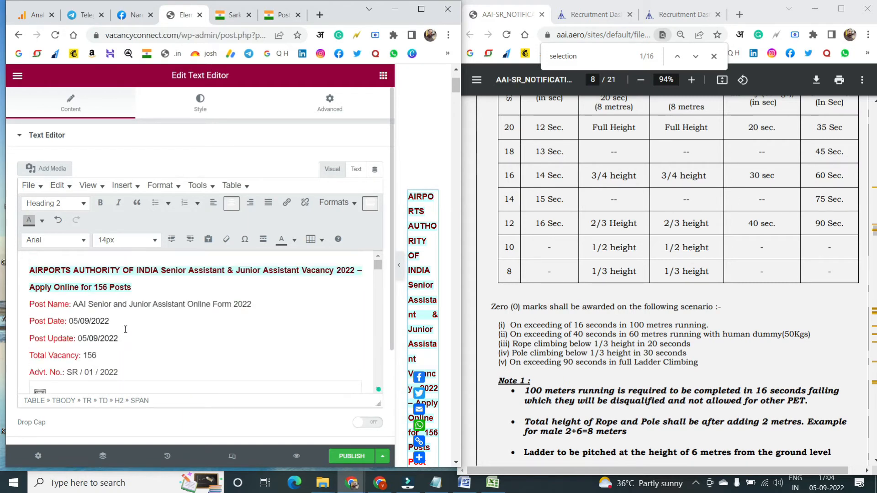
pyautogui.moveTo(75, 304); pyautogui.dragTo(223, 304)
pyautogui.scroll(-20, 254, 311)
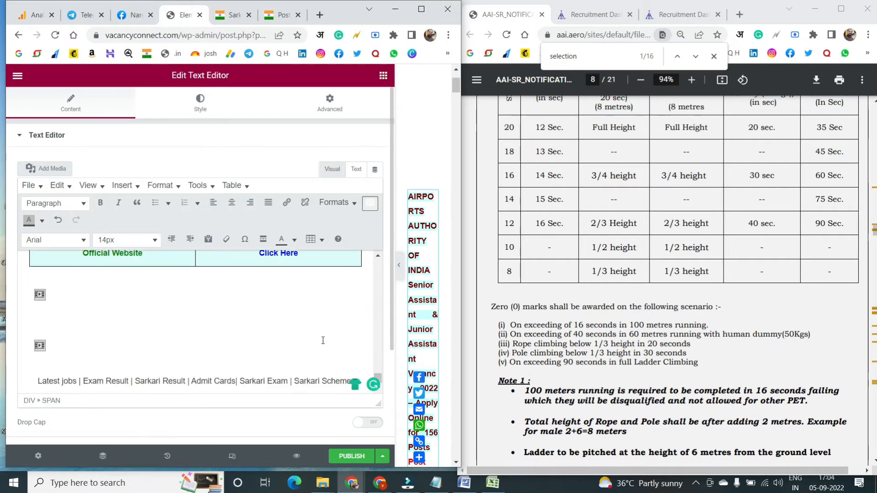
pyautogui.scroll(5, 265, 324)
pyautogui.click(239, 339)
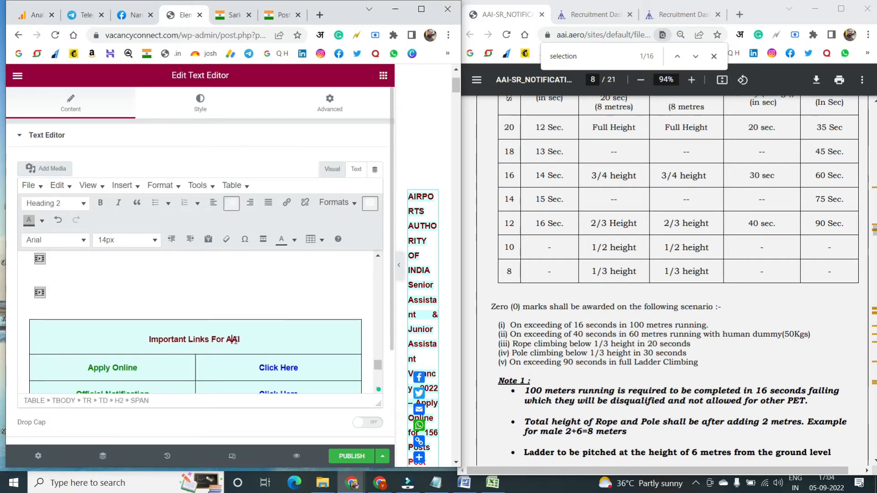
pyautogui.write('Senior and Junior Assistant Online Form 2022')
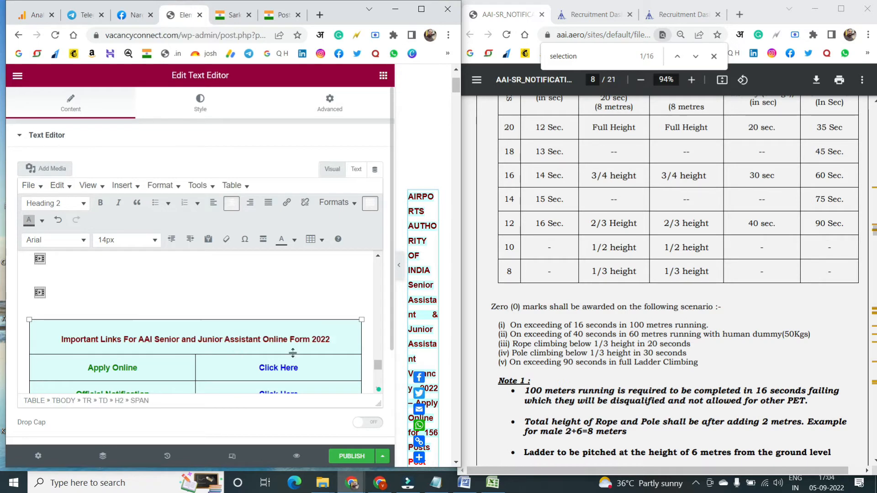
# Step: Open the online application instructions page for the Junior and Senior Assistant recruitment from AAI's recruitment dashboard, and close the unrelated North Eastern Region page
pyautogui.scroll(-2, 293, 353)
pyautogui.doubleClick(266, 313)
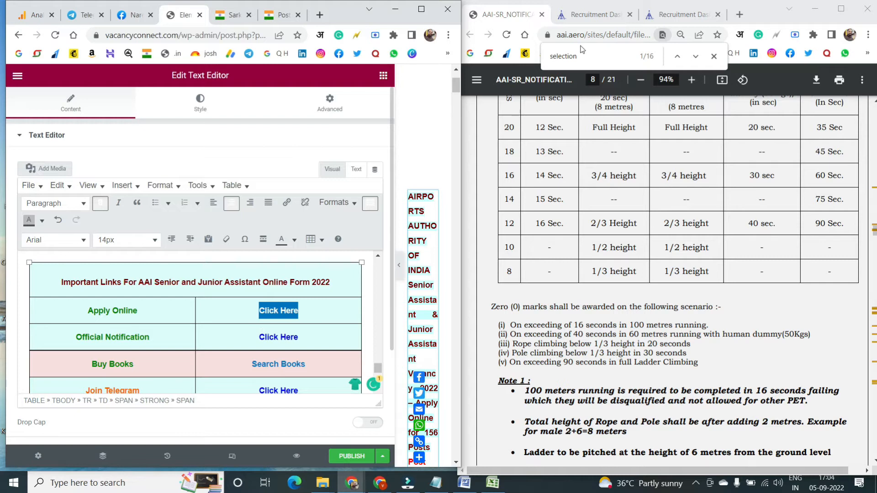
pyautogui.click(588, 14)
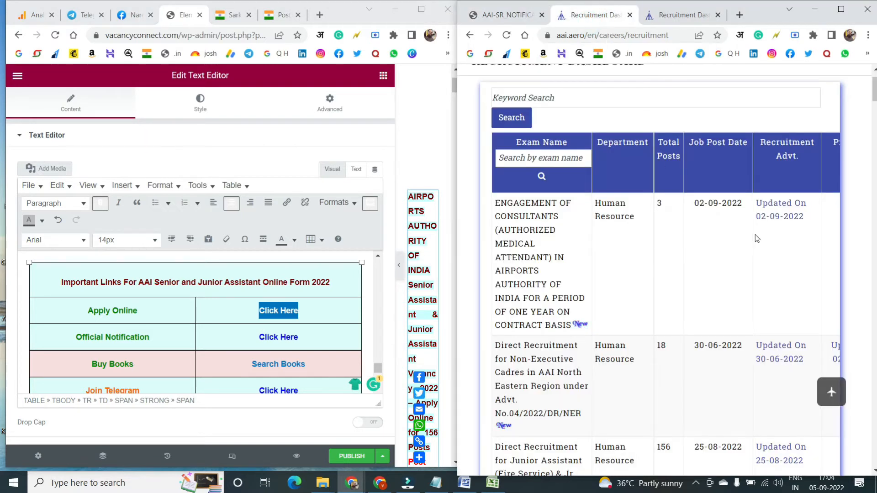
pyautogui.click(841, 8)
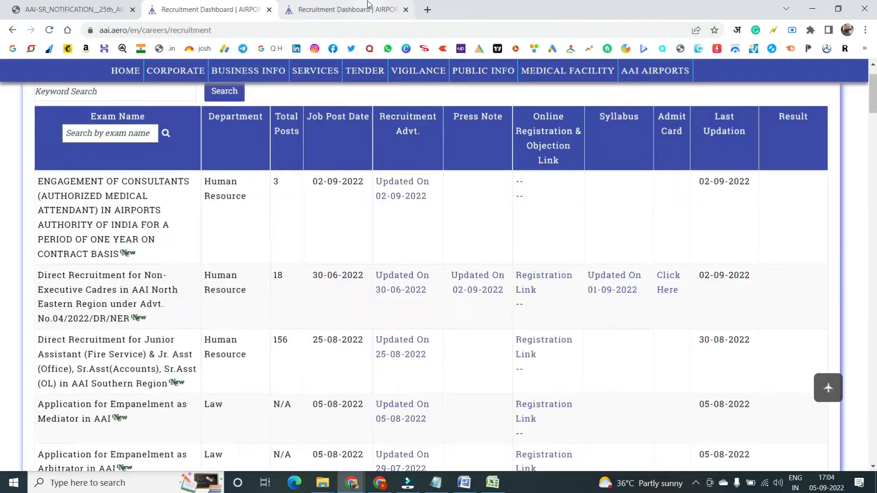
pyautogui.click(372, 15)
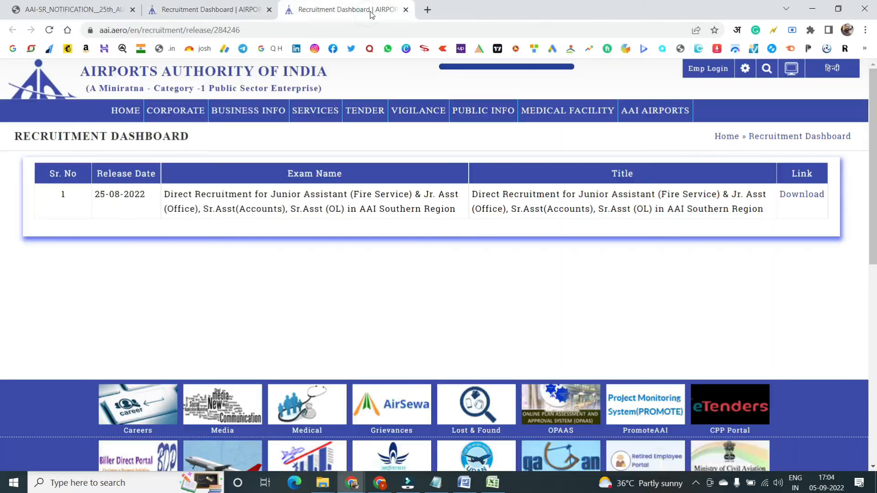
pyautogui.click(240, 3)
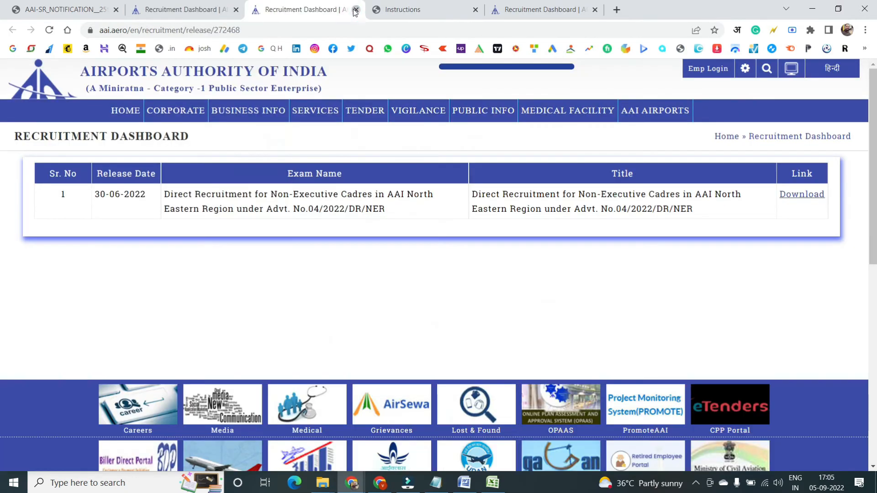
pyautogui.click(356, 9)
pyautogui.click(401, 10)
pyautogui.click(311, 9)
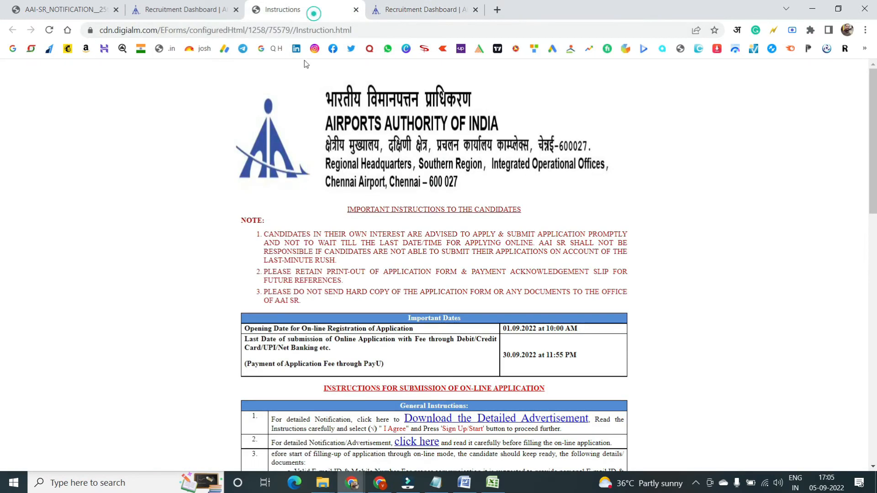
# Step: Link the Apply Online row's "Click Here" to the address of the application instructions page
pyautogui.click(360, 33)
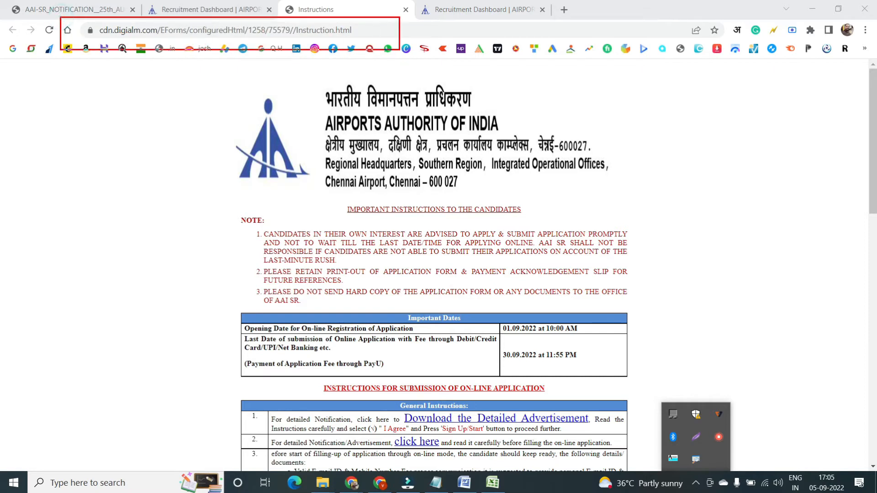
pyautogui.click(191, 29)
pyautogui.tripleClick(195, 29)
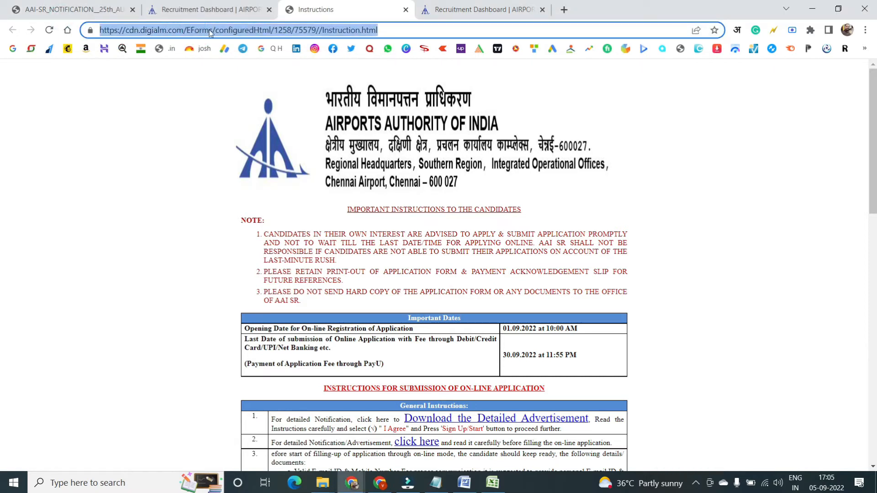
pyautogui.click(838, 9)
pyautogui.click(279, 313)
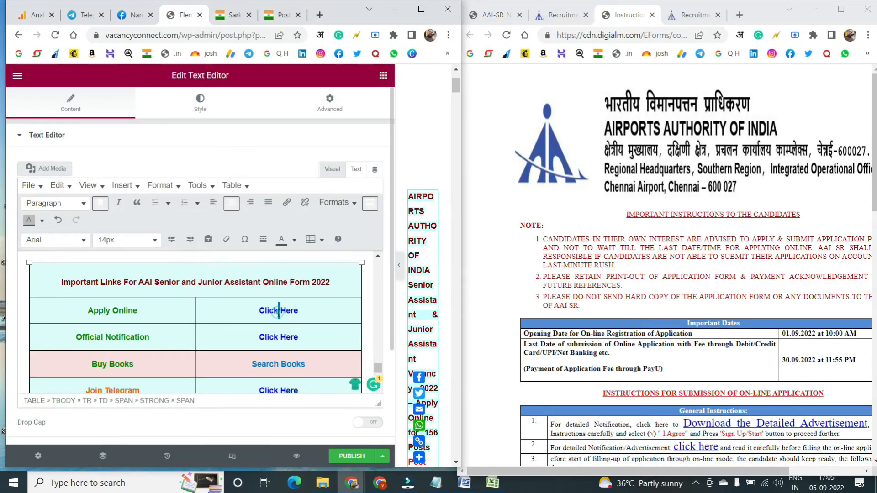
pyautogui.tripleClick(279, 313)
pyautogui.hotkey('ctrl', 'v')
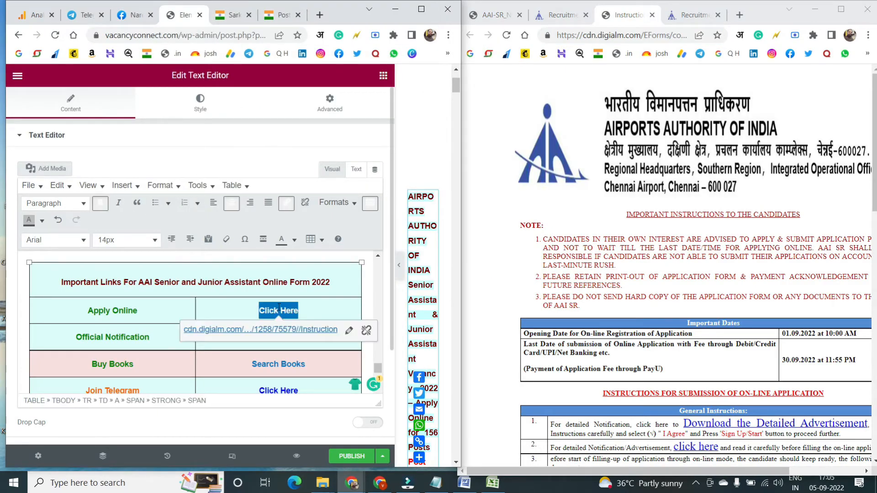
# Step: Link the Official Notification row's "Click Here" to the address of the AAI notification PDF
pyautogui.click(102, 337)
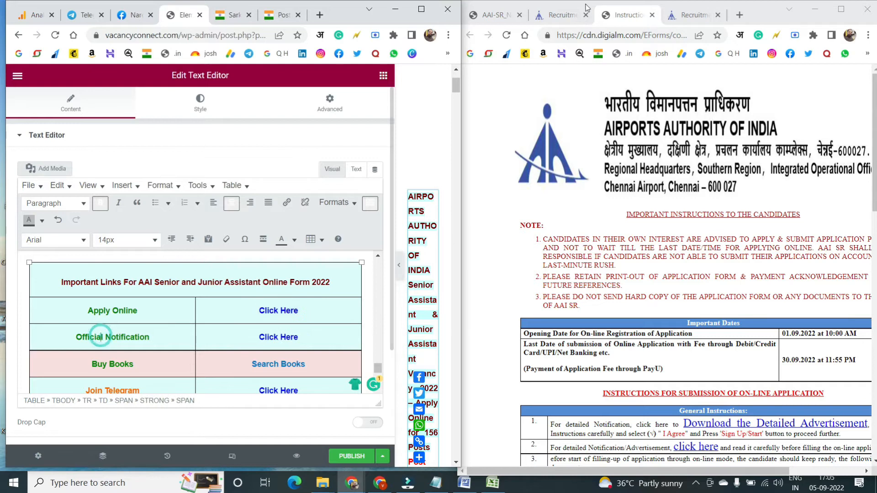
pyautogui.click(558, 15)
pyautogui.click(684, 14)
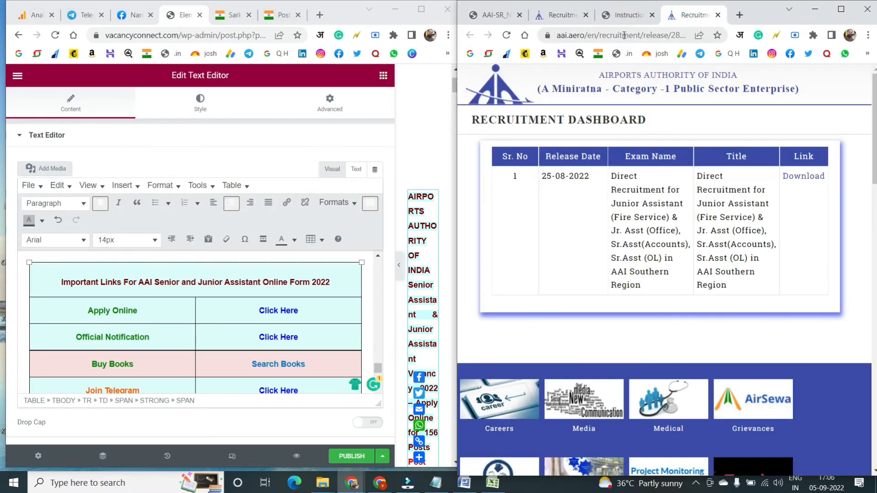
pyautogui.click(624, 36)
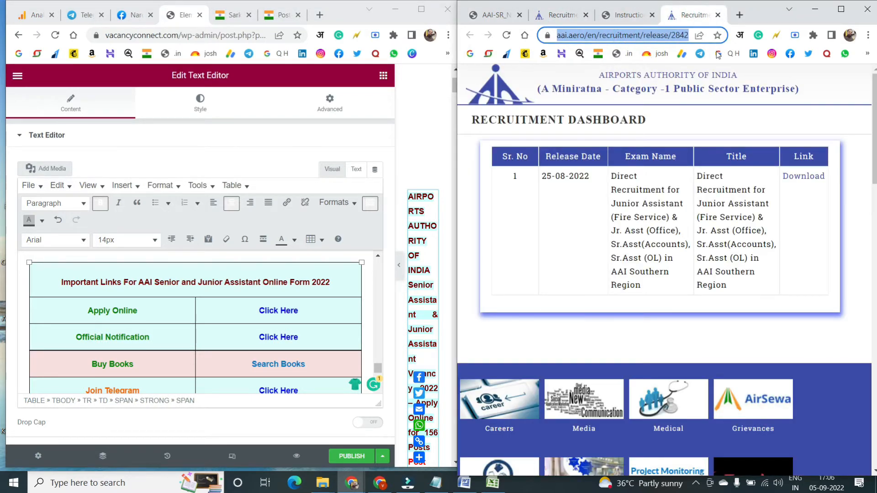
pyautogui.click(495, 15)
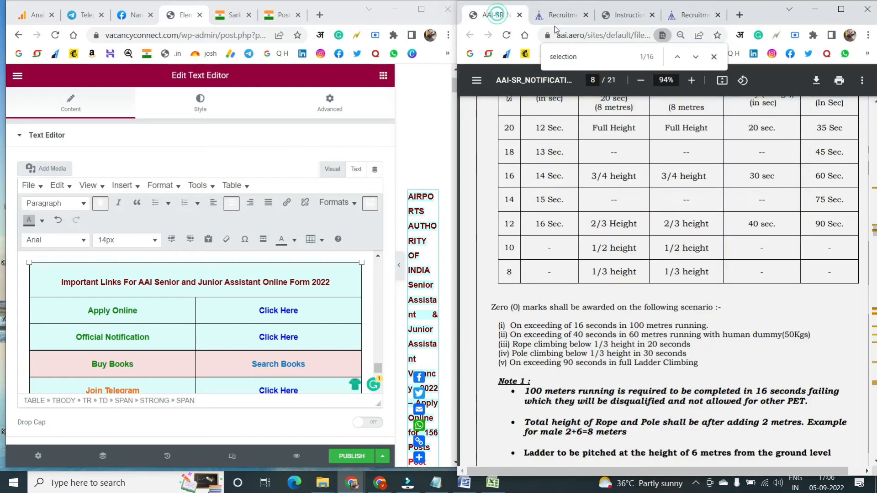
pyautogui.click(584, 37)
pyautogui.click(711, 58)
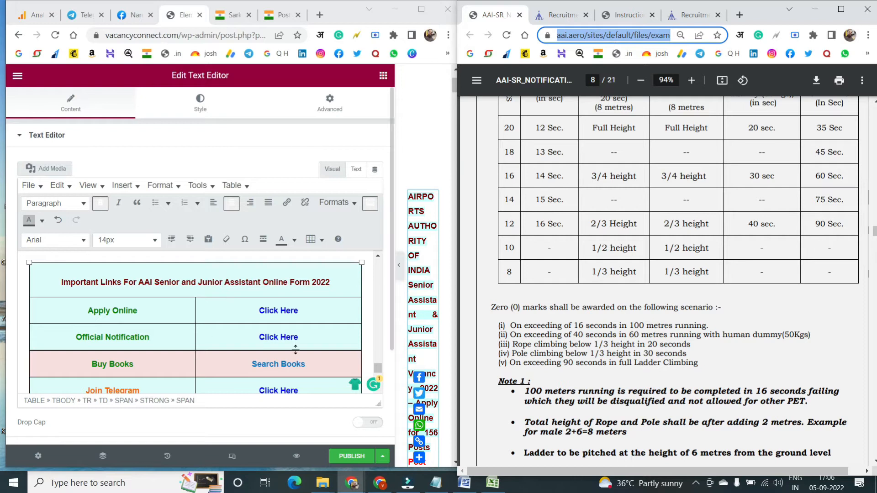
pyautogui.tripleClick(281, 338)
pyautogui.hotkey('ctrl', 'v')
# Step: Add "AAI" before "Official Website" in the last row of the links table
pyautogui.scroll(-2, 200, 309)
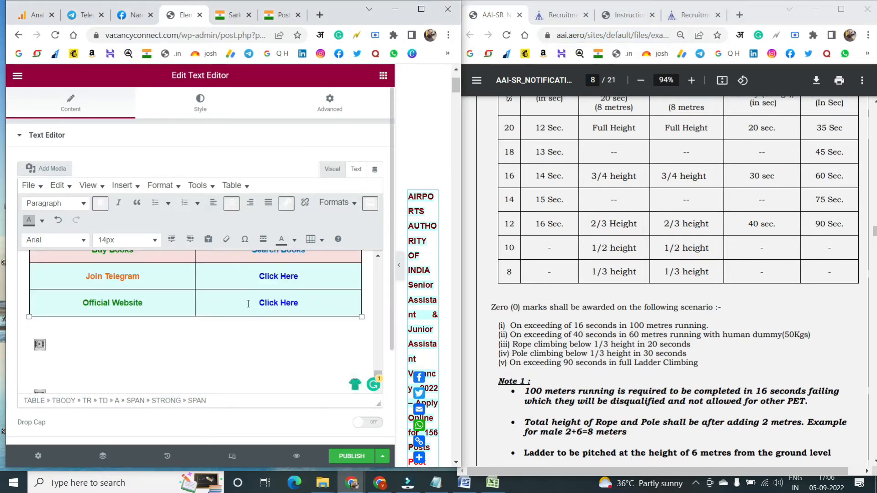
pyautogui.click(50, 297)
pyautogui.write('AAI')
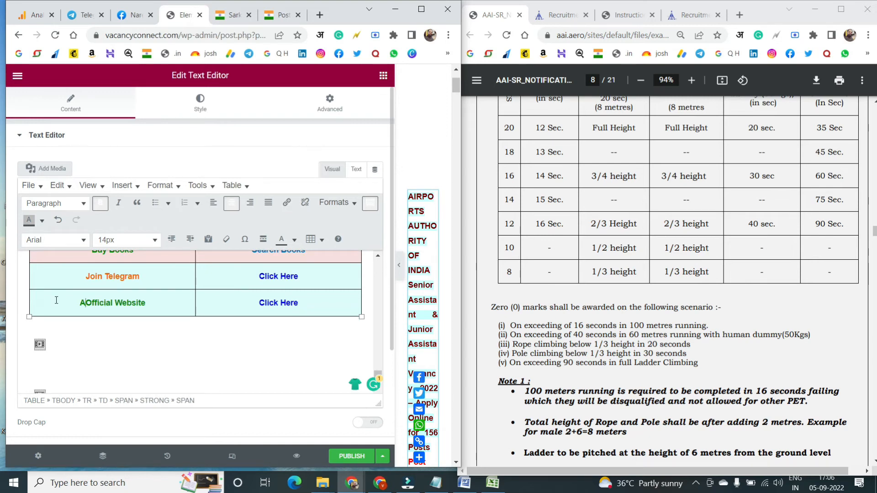
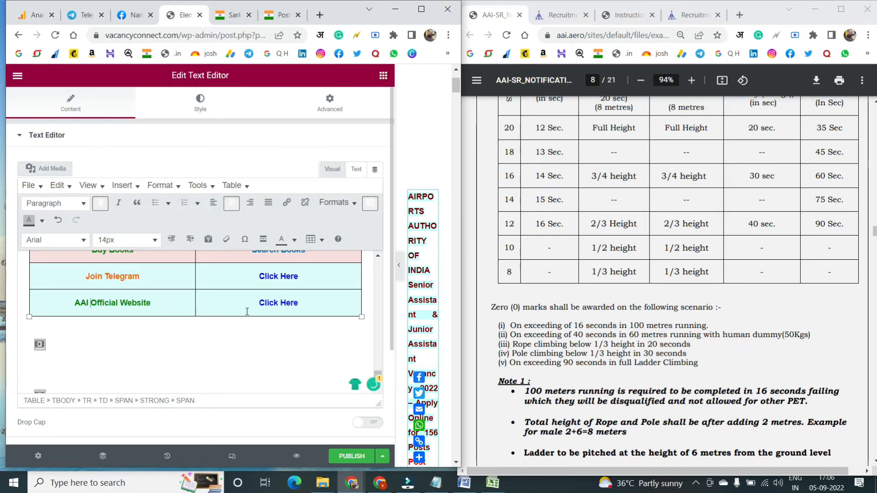
# Step: Maximize the browser window and outline the post's heading, post name, dates, total vacancy and advertisement number in the preview to review them
pyautogui.scroll(15, 247, 311)
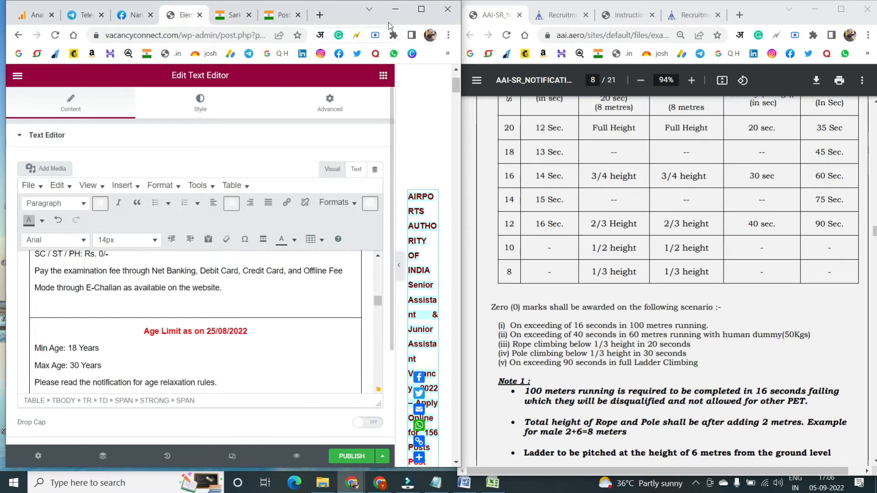
pyautogui.click(421, 9)
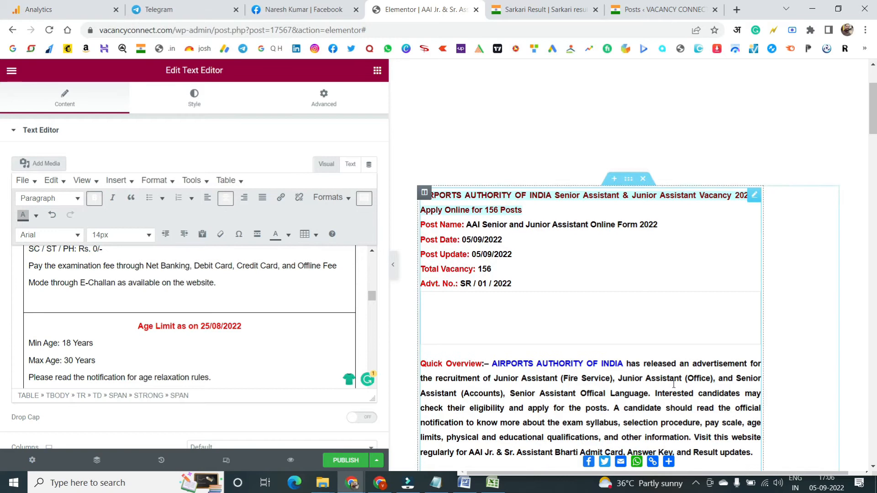
pyautogui.click(696, 483)
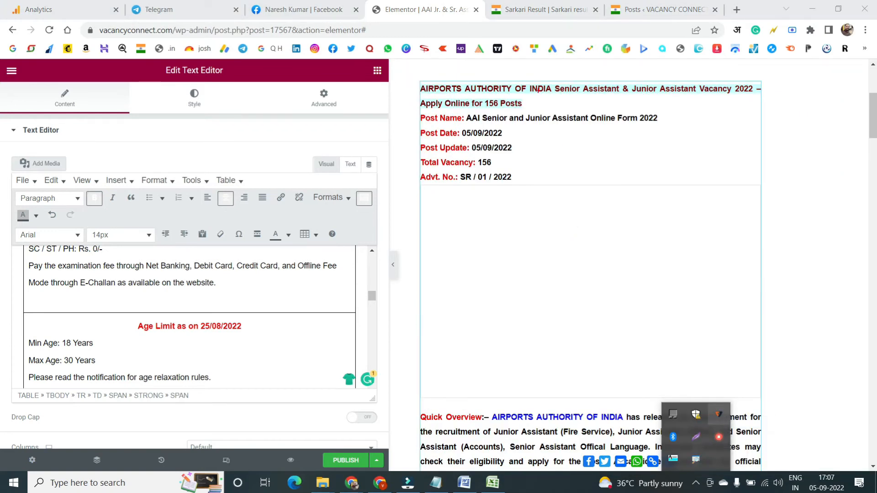
pyautogui.moveTo(413, 81); pyautogui.dragTo(760, 108)
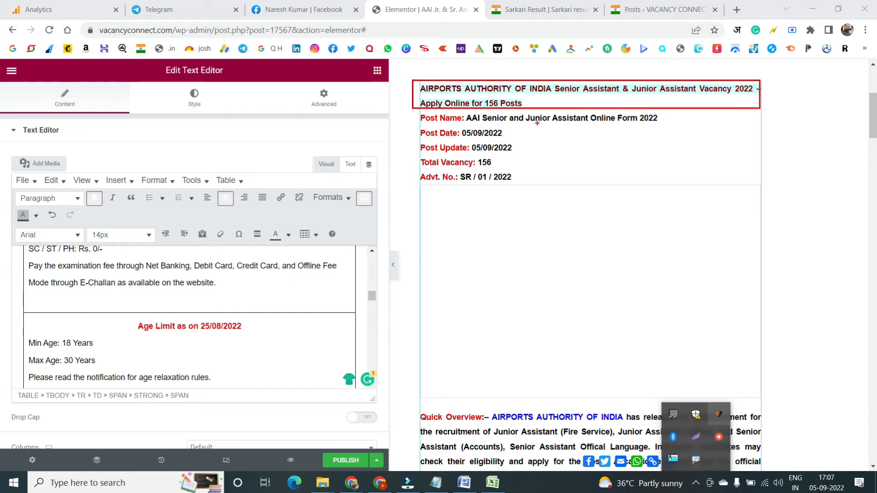
pyautogui.moveTo(464, 112); pyautogui.dragTo(596, 125)
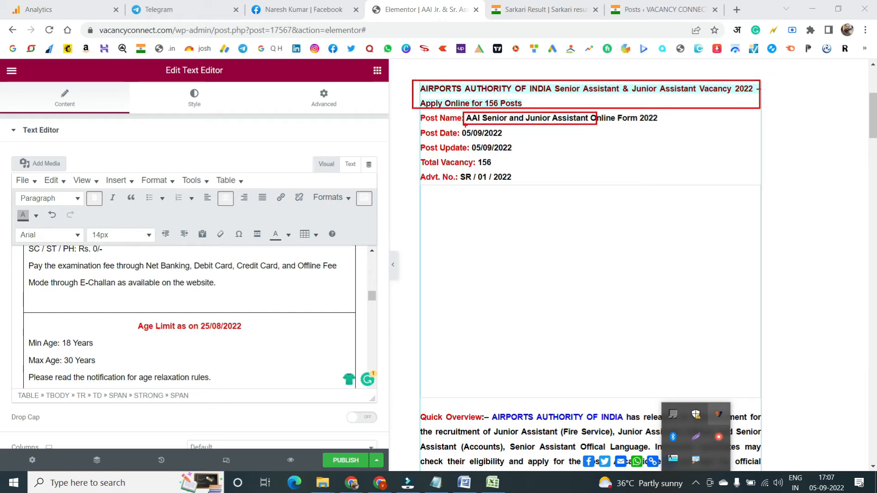
pyautogui.moveTo(458, 125)
pyautogui.mouseDown()
pyautogui.moveTo(524, 138)
pyautogui.moveTo(545, 185)
pyautogui.mouseUp()
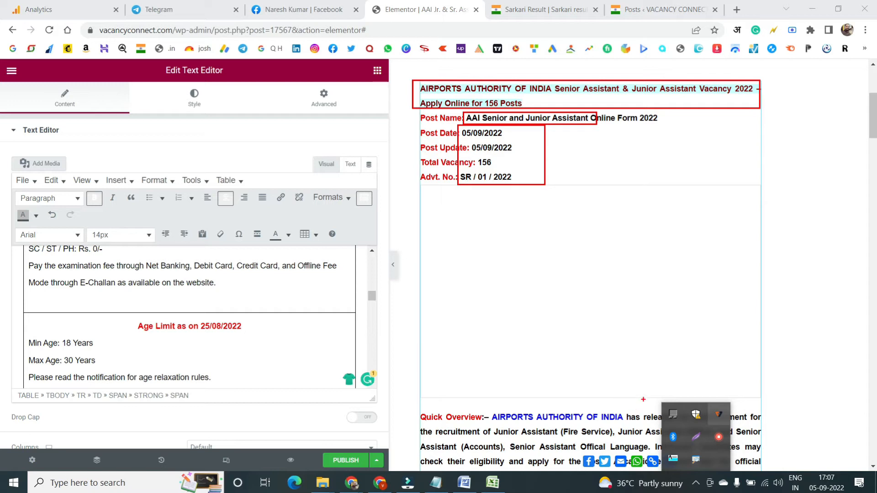
pyautogui.press('Escape')
# Step: Review the Quick Overview, recruitment title, Important Dates and Fee Charges in the preview, outlining the organisation-specific text and values
pyautogui.scroll(-6, 624, 320)
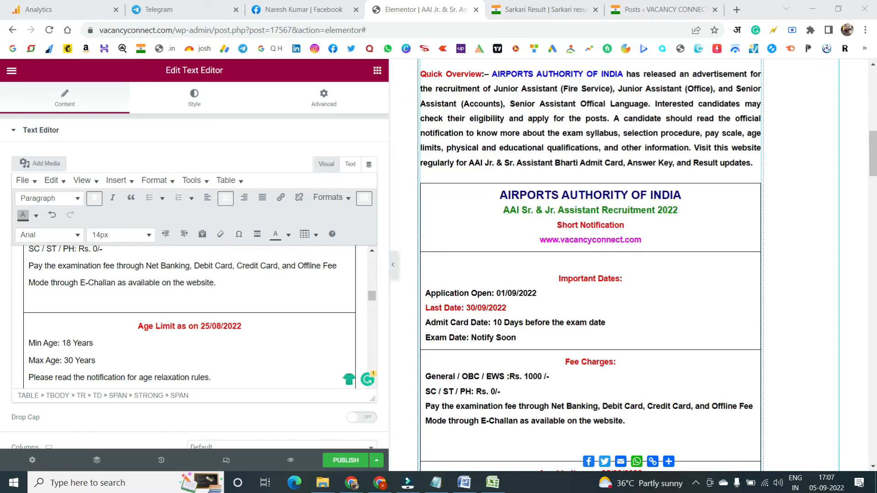
pyautogui.moveTo(489, 68); pyautogui.dragTo(629, 80)
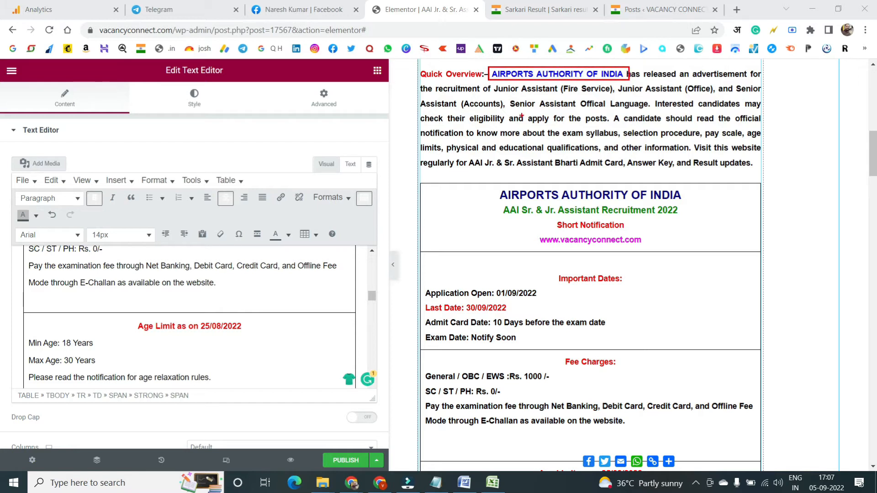
pyautogui.moveTo(489, 80)
pyautogui.mouseDown()
pyautogui.moveTo(513, 114)
pyautogui.moveTo(764, 99)
pyautogui.mouseUp()
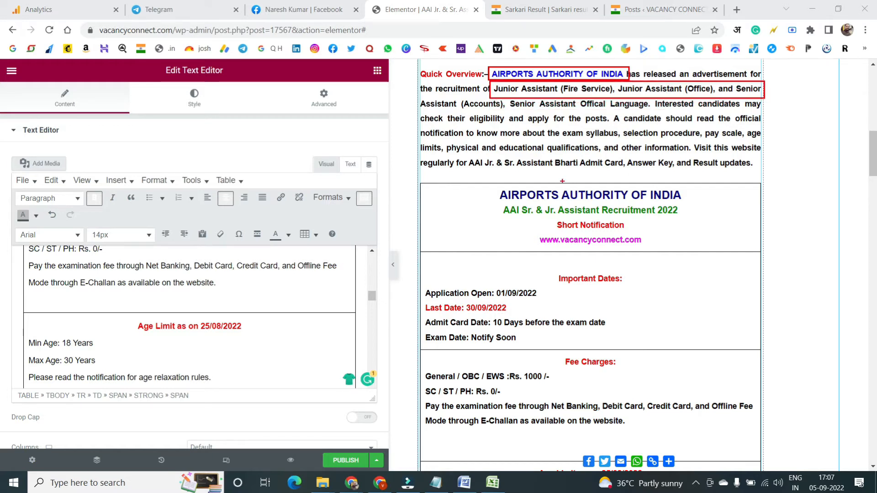
pyautogui.moveTo(467, 157); pyautogui.dragTo(594, 170)
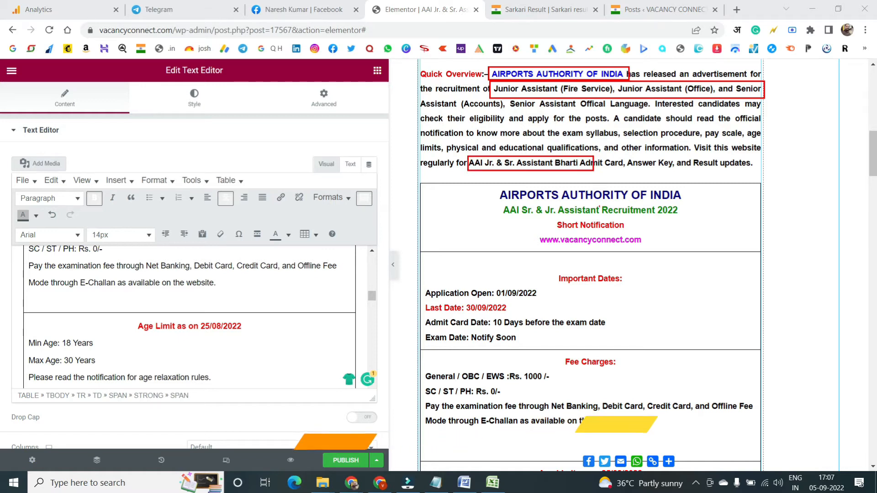
pyautogui.moveTo(487, 189)
pyautogui.mouseDown()
pyautogui.moveTo(683, 205)
pyautogui.moveTo(694, 217)
pyautogui.mouseUp()
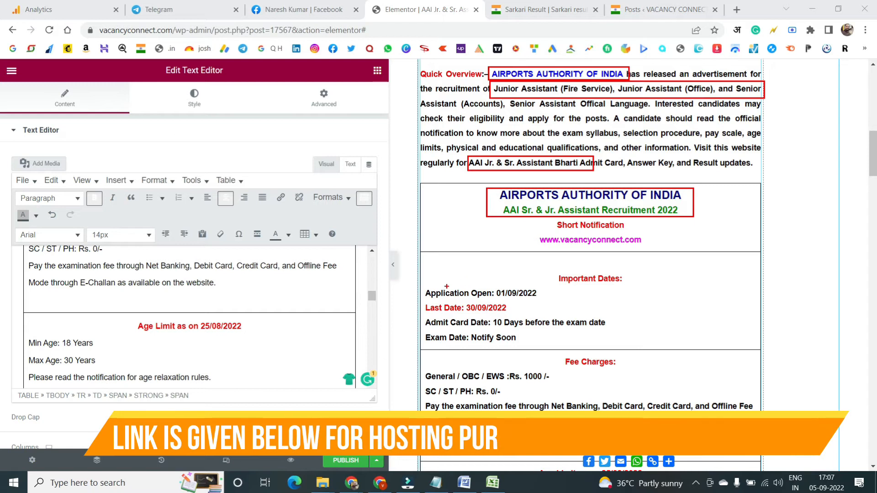
pyautogui.moveTo(487, 266)
pyautogui.mouseDown()
pyautogui.moveTo(558, 320)
pyautogui.moveTo(562, 338)
pyautogui.mouseUp()
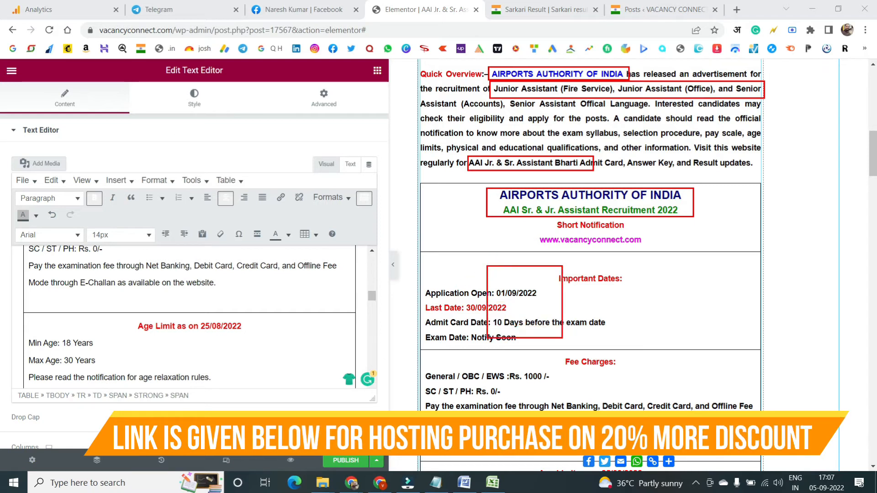
pyautogui.moveTo(526, 367); pyautogui.dragTo(563, 397)
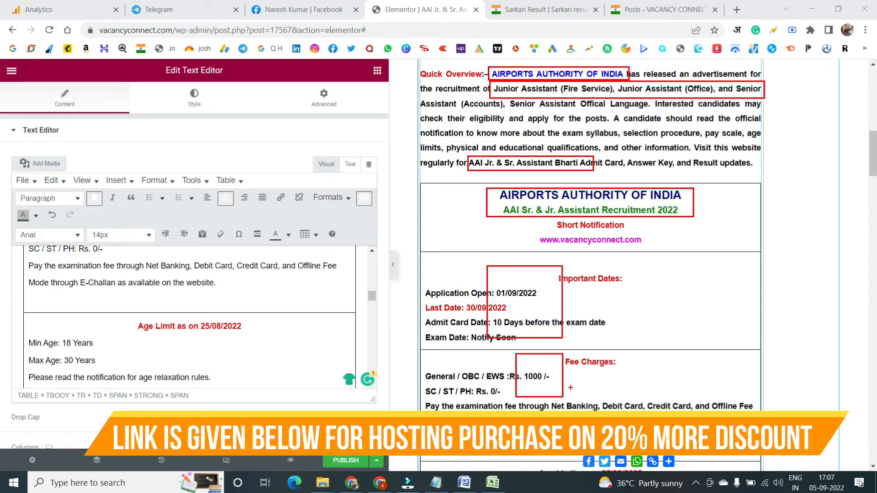
pyautogui.press('Escape')
# Step: Check the Age Limit, Pay Scale, Vacancy Details table and Selection Procedure list in the preview, outlining each one
pyautogui.scroll(-6, 524, 214)
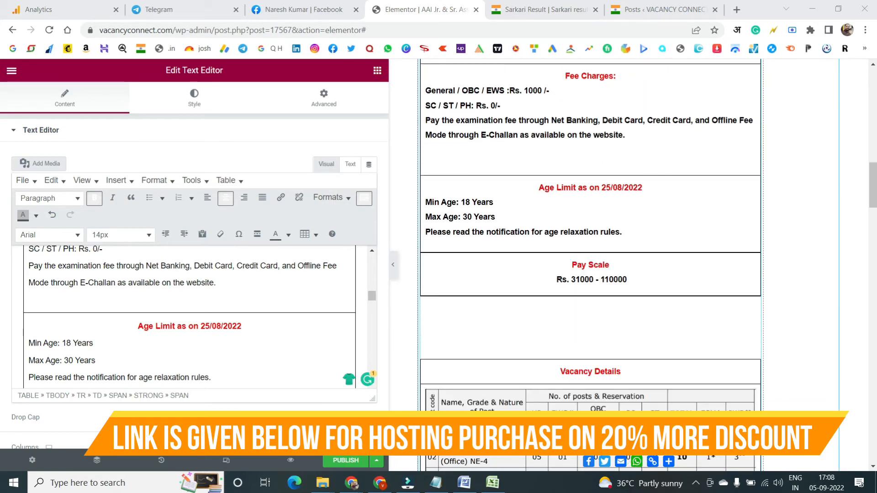
pyautogui.moveTo(457, 193); pyautogui.dragTo(520, 241)
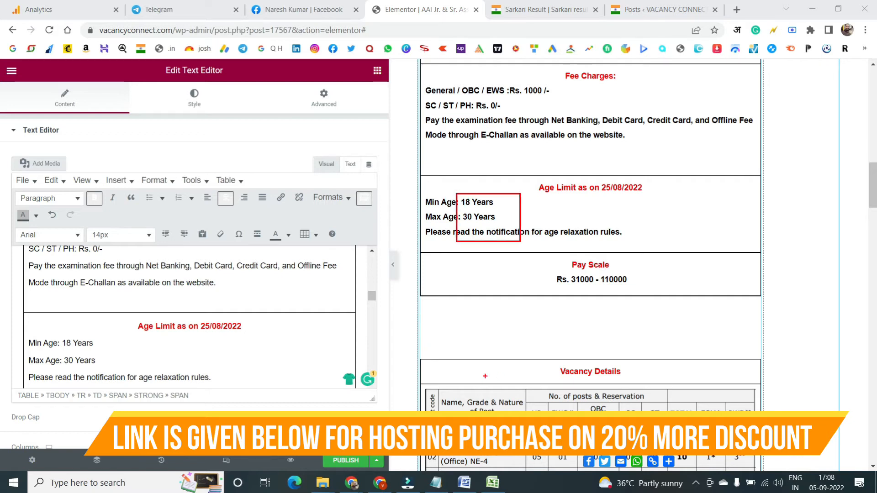
pyautogui.moveTo(548, 271)
pyautogui.mouseDown()
pyautogui.moveTo(623, 289)
pyautogui.moveTo(676, 289)
pyautogui.mouseUp()
pyautogui.scroll(-5, 568, 170)
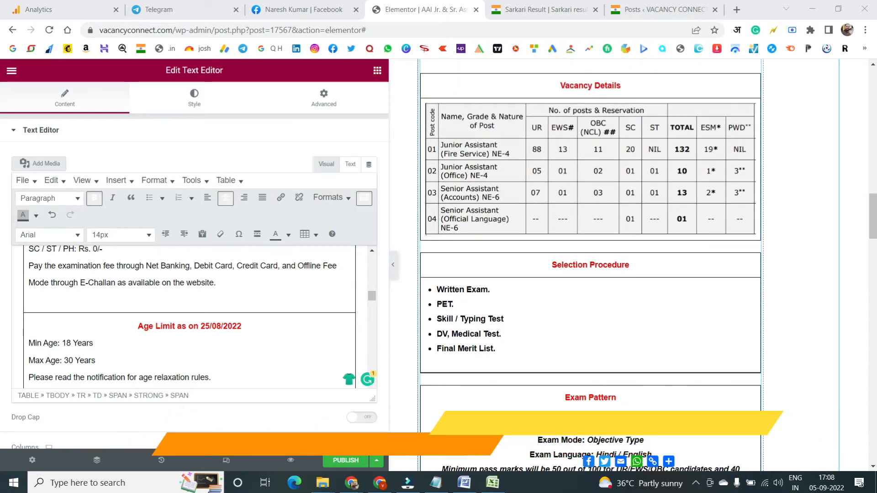
pyautogui.moveTo(420, 94)
pyautogui.mouseDown()
pyautogui.moveTo(647, 165)
pyautogui.moveTo(776, 239)
pyautogui.mouseUp()
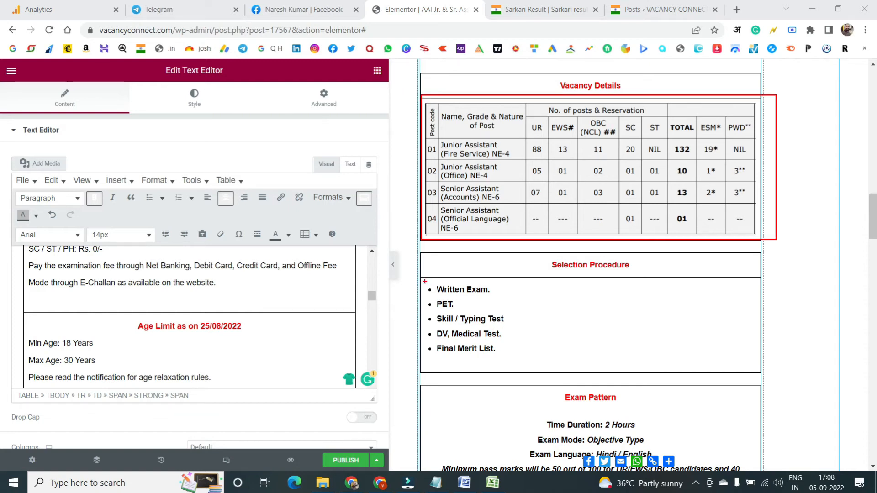
pyautogui.moveTo(424, 275); pyautogui.dragTo(514, 357)
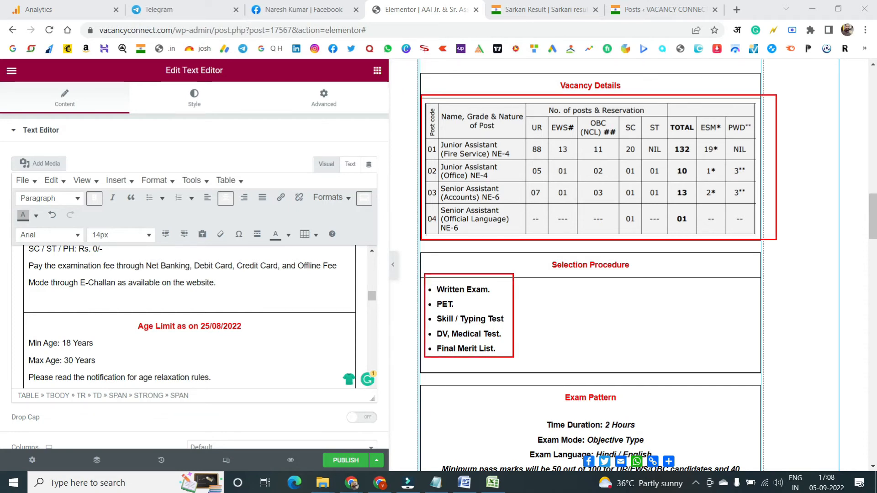
# Step: Check the Exam Pattern text, the subject percentage table and the Physical Endurance Tests rows in the preview, outlining each one
pyautogui.scroll(-5, 541, 196)
pyautogui.scroll(-1, 541, 197)
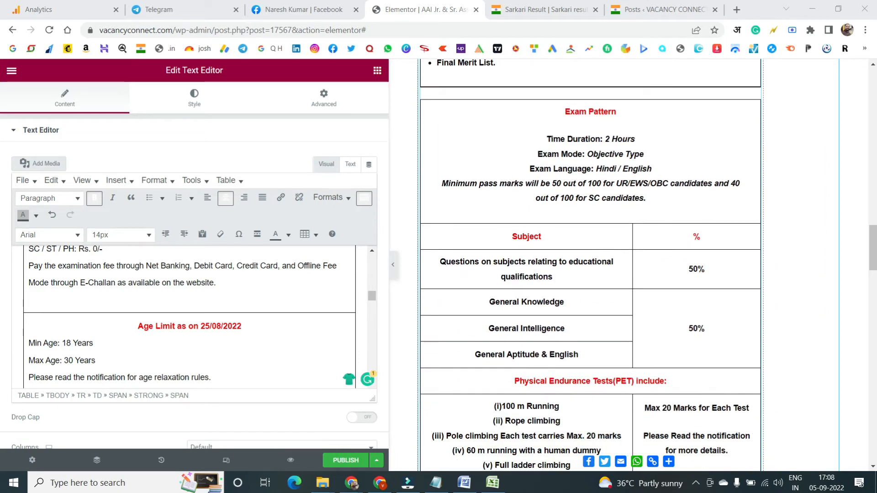
pyautogui.moveTo(458, 106)
pyautogui.mouseDown()
pyautogui.moveTo(698, 220)
pyautogui.moveTo(736, 219)
pyautogui.mouseUp()
pyautogui.moveTo(482, 240)
pyautogui.mouseDown()
pyautogui.moveTo(666, 310)
pyautogui.moveTo(721, 361)
pyautogui.mouseUp()
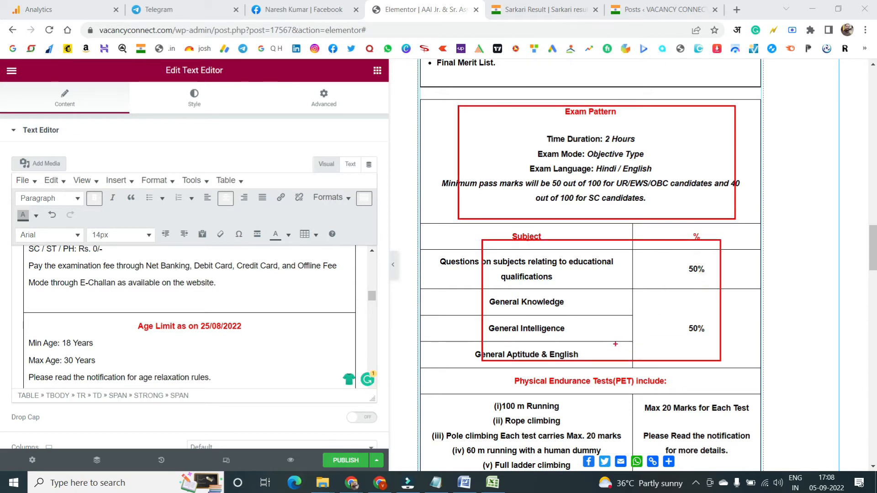
pyautogui.scroll(-4, 615, 344)
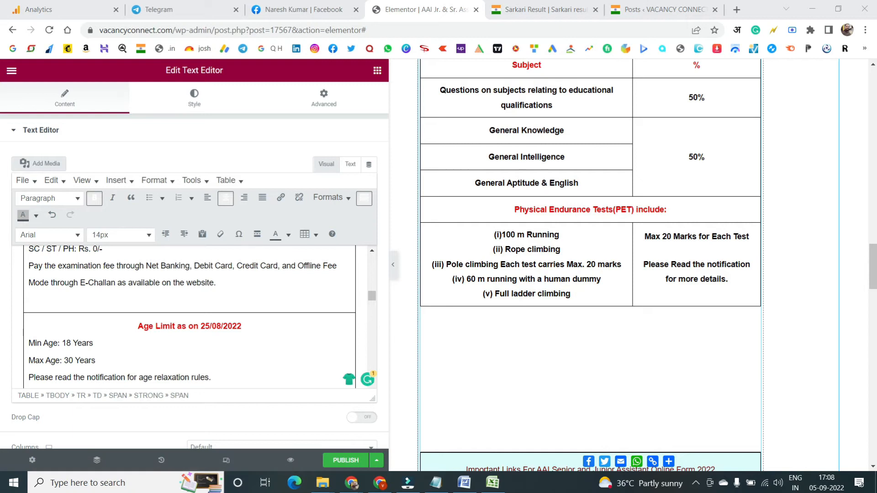
pyautogui.moveTo(459, 207)
pyautogui.mouseDown()
pyautogui.moveTo(725, 291)
pyautogui.moveTo(734, 308)
pyautogui.moveTo(748, 307)
pyautogui.mouseUp()
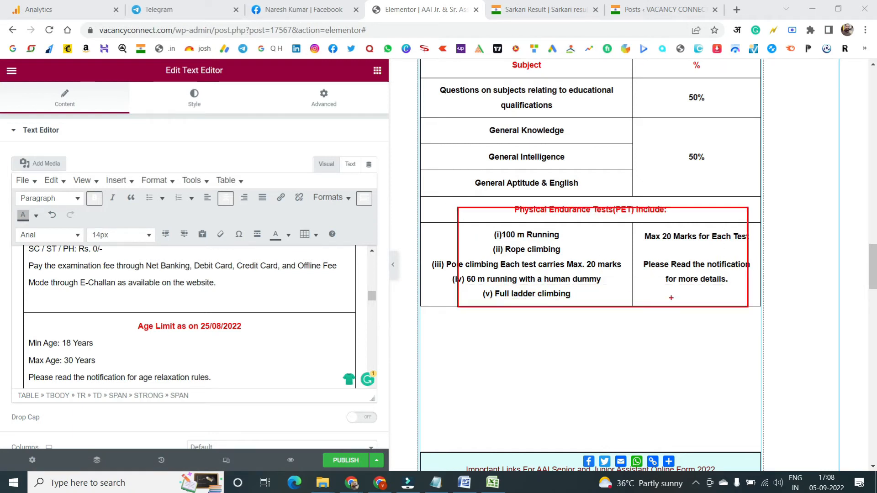
# Step: Check the Important Links table in the preview, outlining its link column and the AAI Official Website link
pyautogui.scroll(-5, 615, 294)
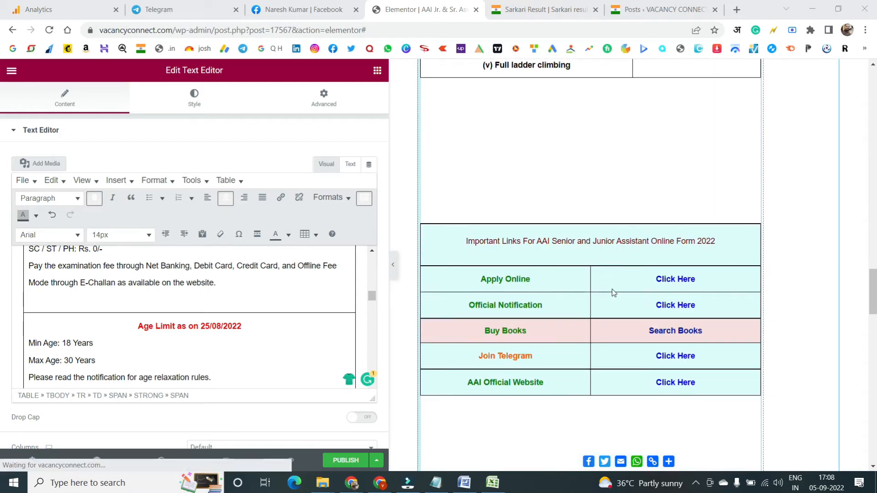
pyautogui.scroll(-1, 540, 280)
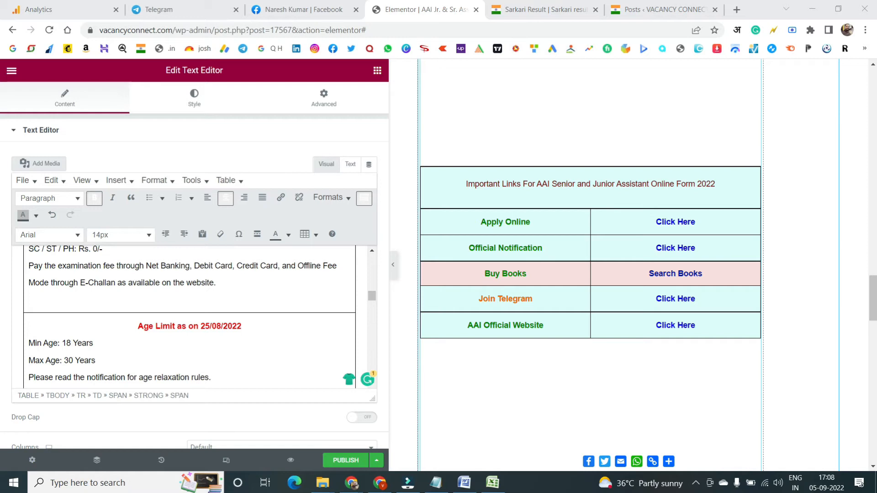
pyautogui.moveTo(622, 197)
pyautogui.mouseDown()
pyautogui.moveTo(704, 236)
pyautogui.moveTo(718, 234)
pyautogui.moveTo(731, 307)
pyautogui.moveTo(719, 281)
pyautogui.moveTo(719, 313)
pyautogui.moveTo(729, 340)
pyautogui.mouseUp()
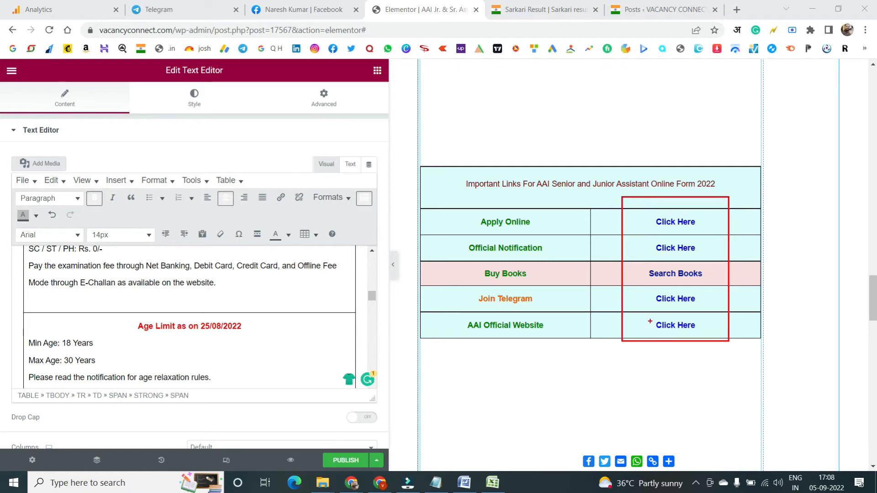
pyautogui.moveTo(642, 321); pyautogui.dragTo(718, 336)
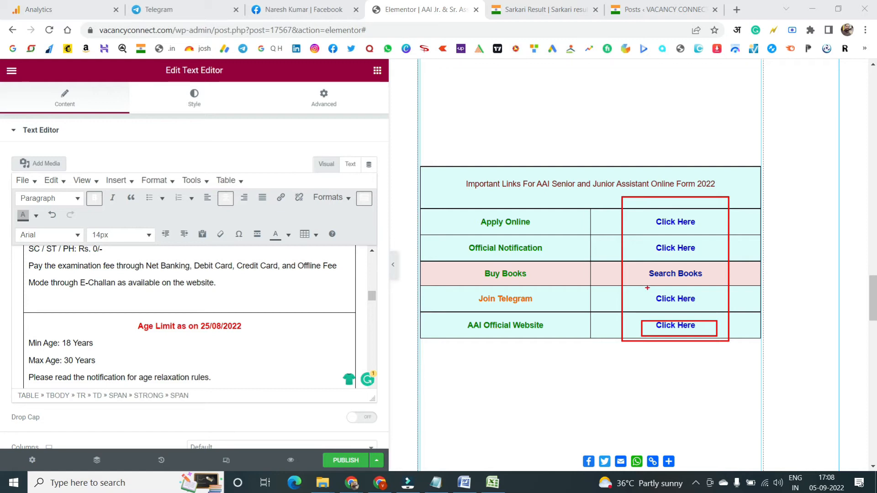
pyautogui.press('Escape')
# Step: Publish the AAI Jr. & Sr. Assistant Recruitment 2022 post from the Elementor editor
pyautogui.scroll(-5, 514, 295)
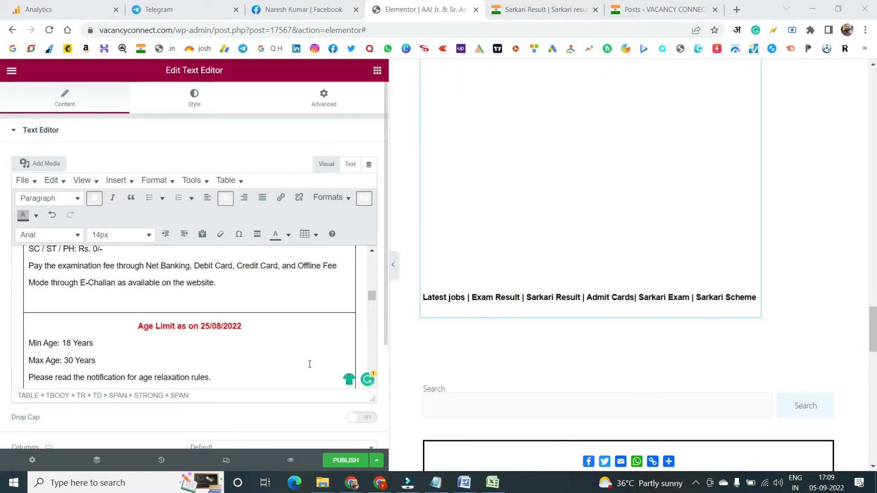
pyautogui.scroll(-6, 310, 364)
pyautogui.click(335, 457)
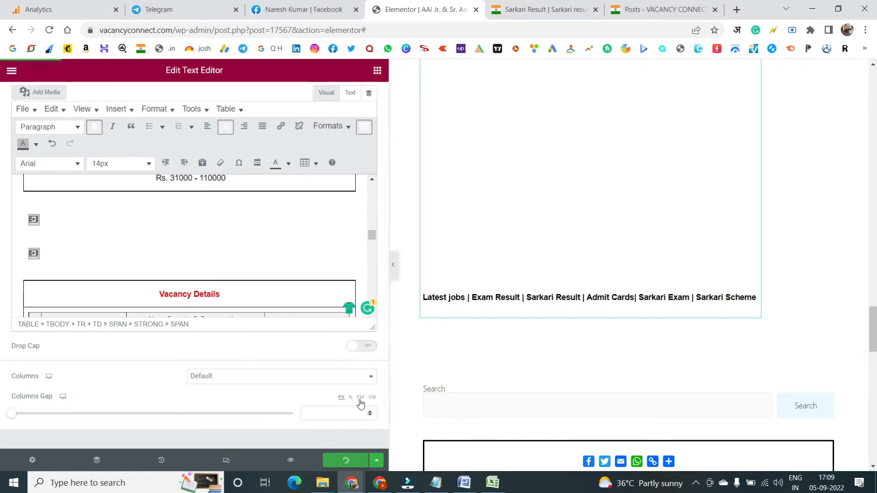
pyautogui.scroll(2, 360, 399)
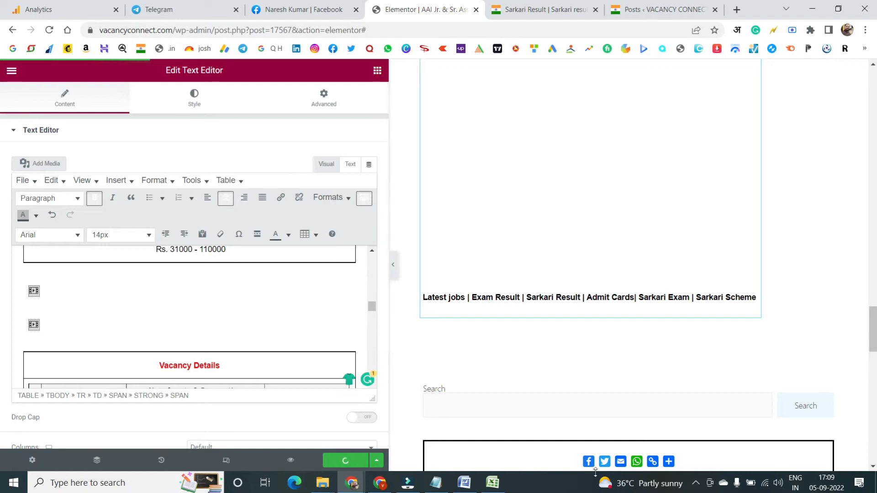
pyautogui.click(697, 484)
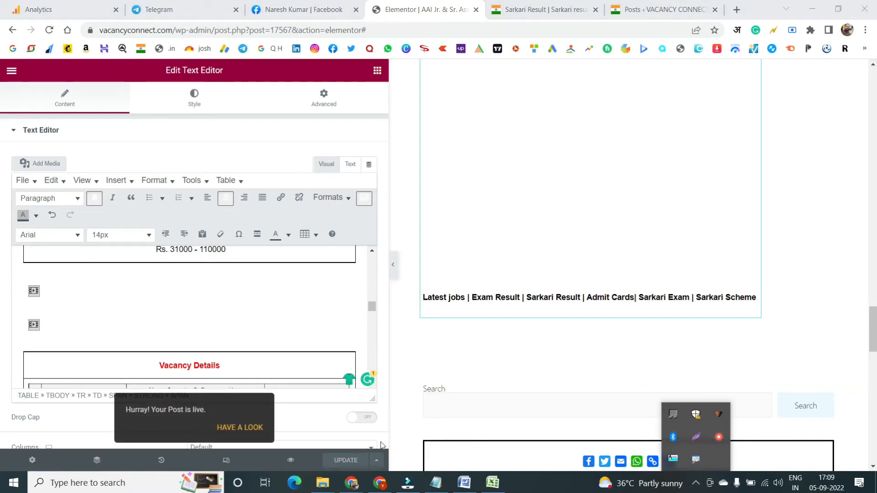
pyautogui.rightClick(695, 463)
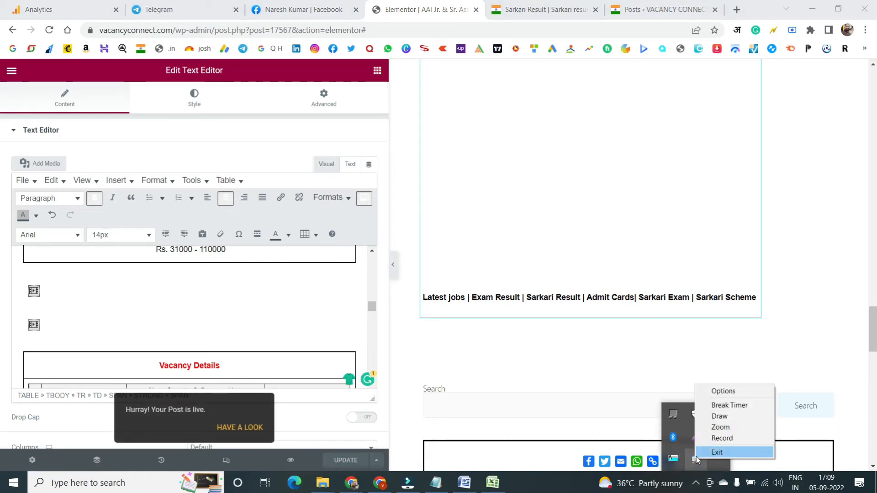
pyautogui.click(735, 416)
pyautogui.moveTo(1, 62); pyautogui.dragTo(39, 102)
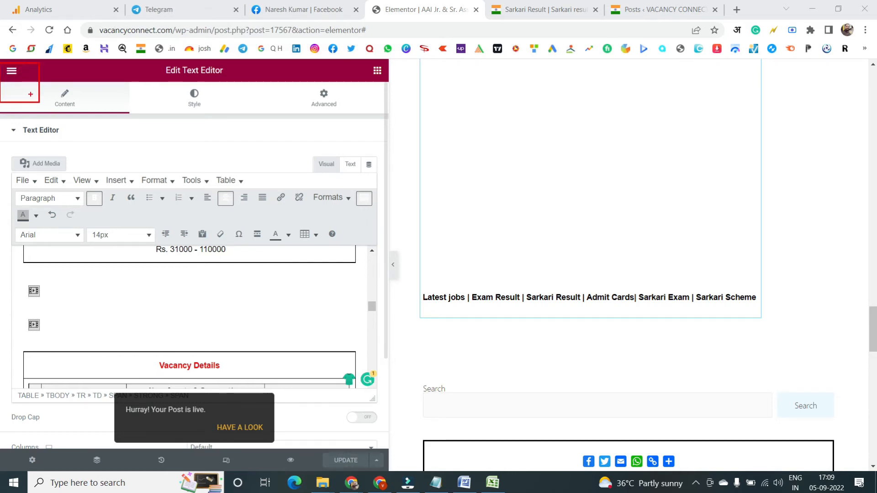
pyautogui.press('Escape')
# Step: Exit Elementor to the WordPress edit screen of the post and place the cursor in the post title
pyautogui.click(11, 70)
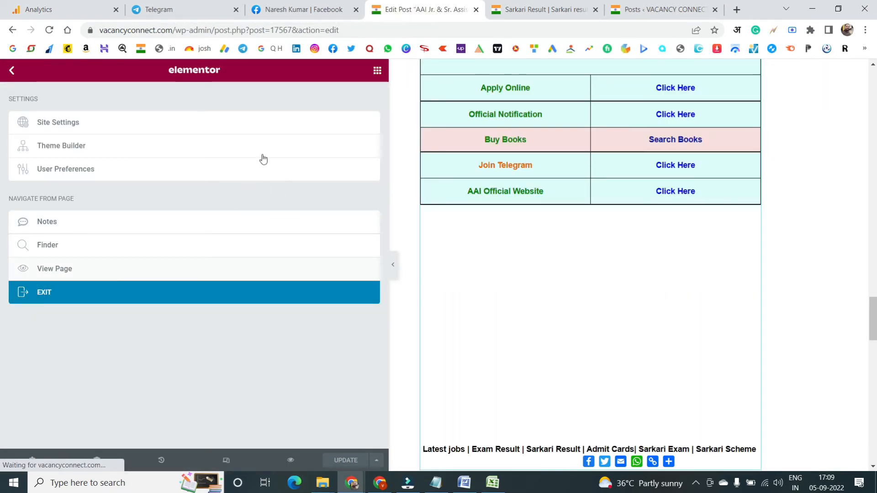
pyautogui.scroll(-4, 397, 384)
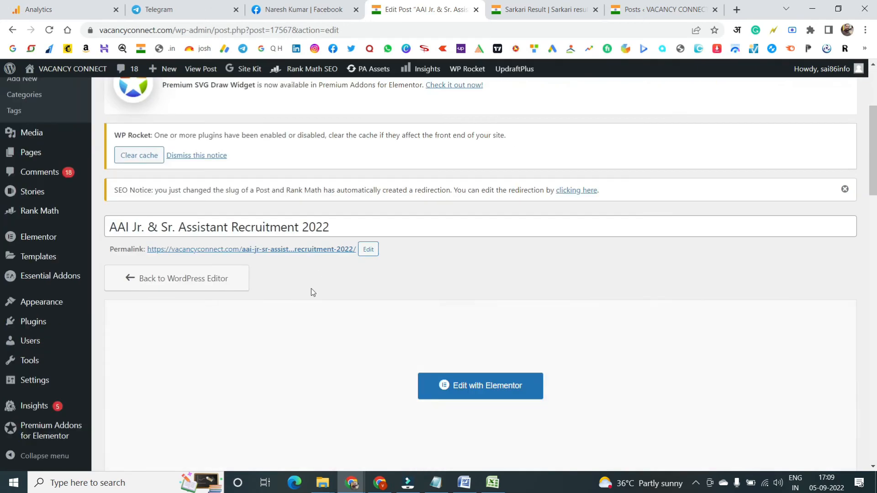
pyautogui.click(228, 223)
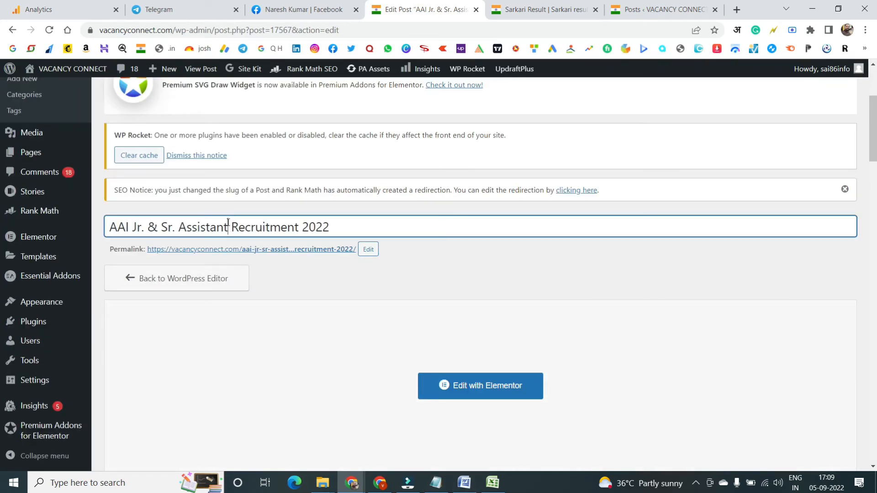
# Step: Draft the title "AAI Seniour and Junior Assistant Recruitment" in Notepad and replace the post's title with it
pyautogui.hotkey('ctrl', 'a')
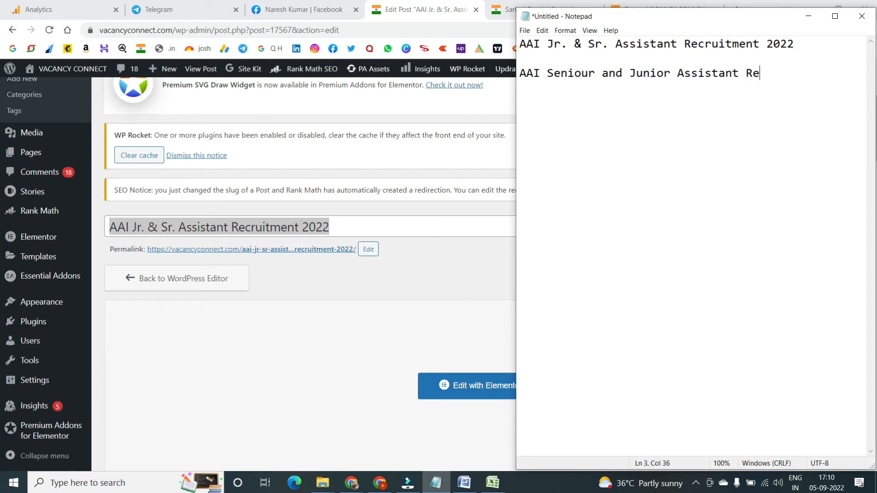
pyautogui.write('ent')
pyautogui.hotkey('ctrl', 'a')
pyautogui.click(834, 148)
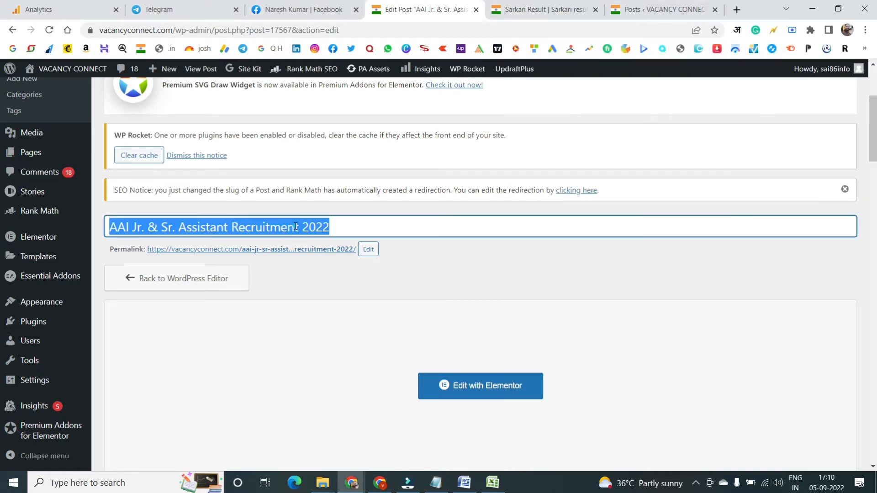
pyautogui.write('AAI Seniour and Junior Assistant Recruitment')
# Step: Change the post's permalink slug to match the title "AAI Seniour and Junior Assistant Recruitment"
pyautogui.click(368, 249)
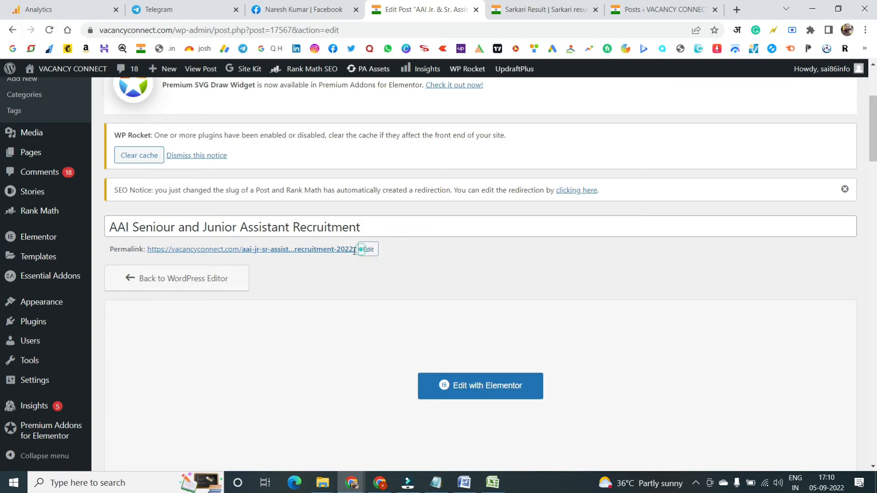
pyautogui.tripleClick(303, 249)
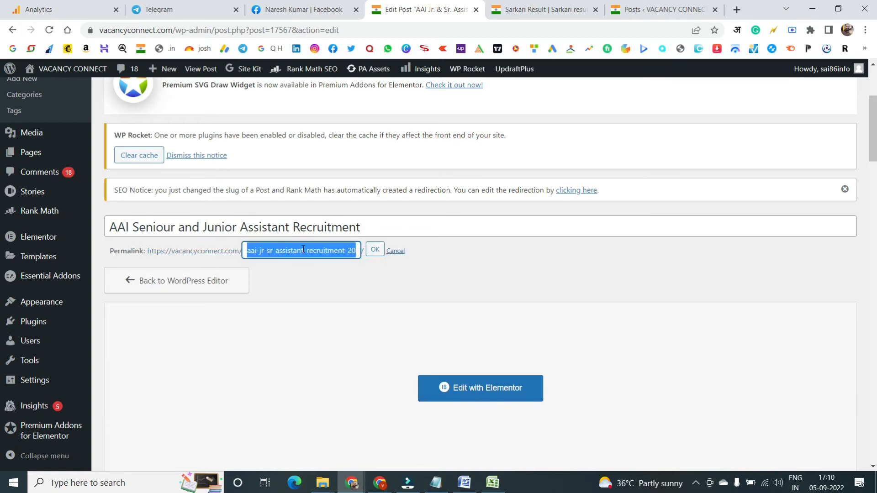
pyautogui.write('AAI Seniour and Junior Assistant Recruitment')
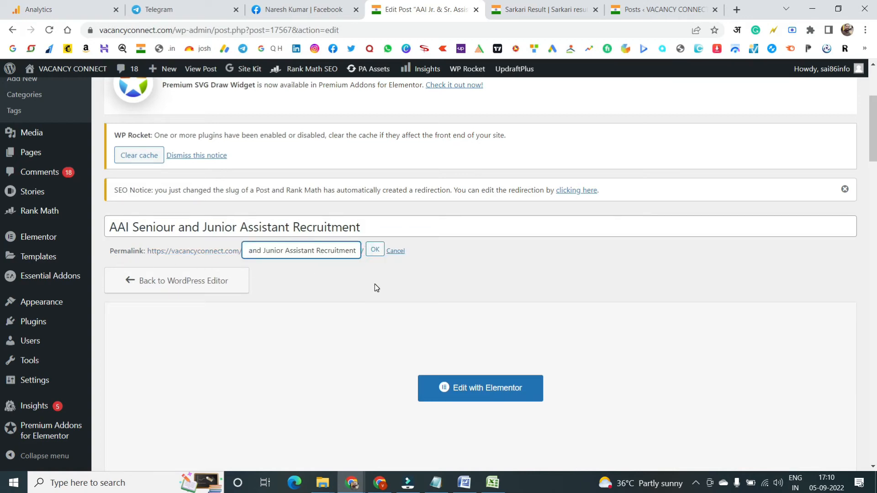
pyautogui.click(374, 254)
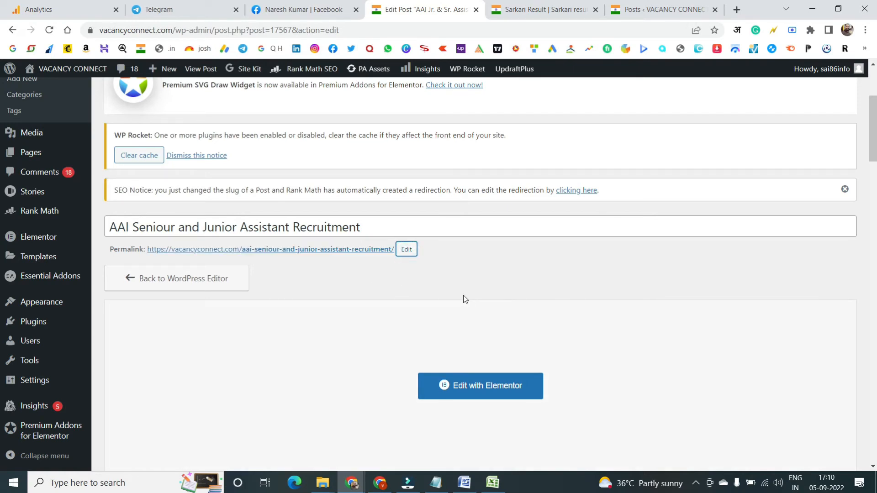
# Step: Assign the post to the Latest Jobs category
pyautogui.scroll(-9, 463, 295)
pyautogui.click(146, 228)
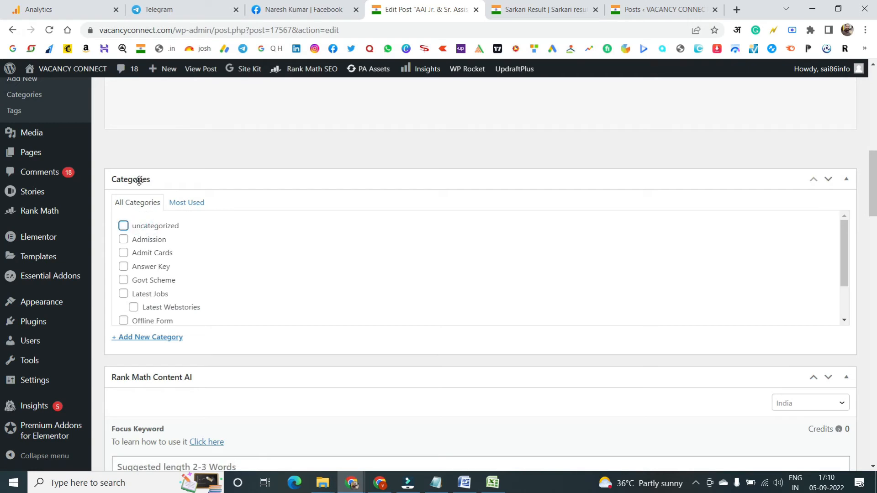
pyautogui.click(134, 298)
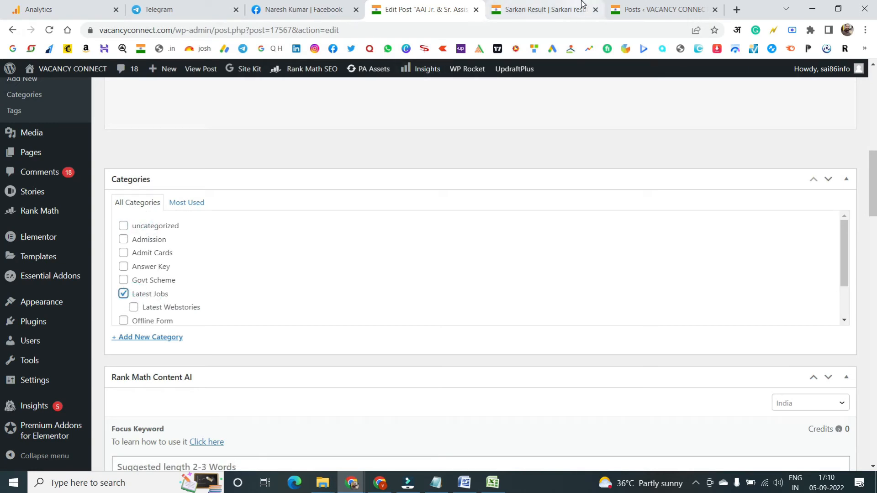
# Step: Check the Latest Jobs, Admit Card and Sarkari Result sections on the site homepage, ticking each heading and outlining the Latest Jobs list
pyautogui.click(548, 9)
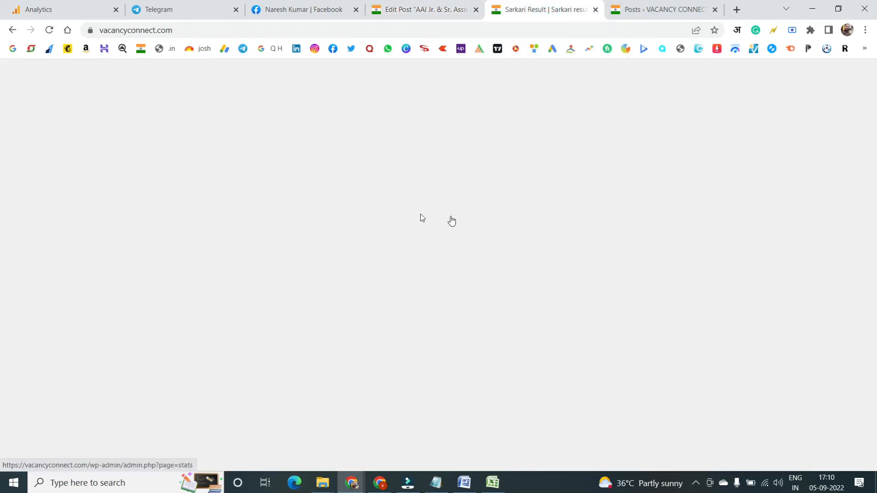
pyautogui.scroll(-1, 263, 151)
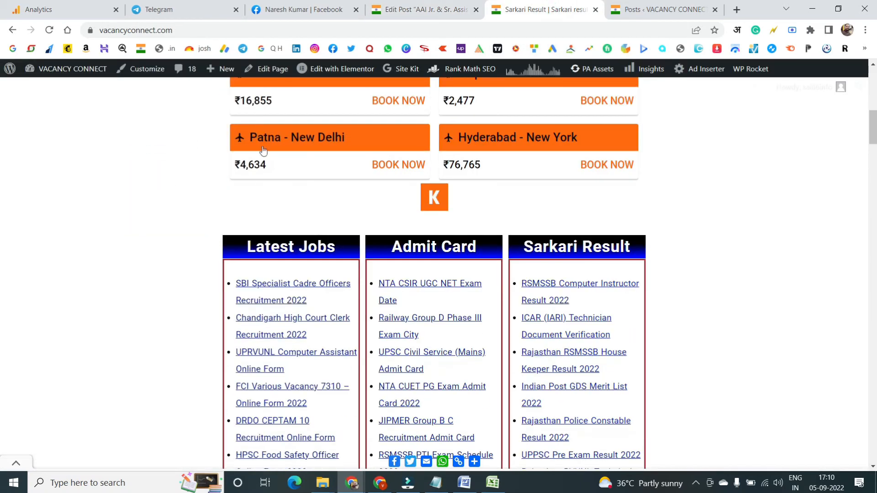
pyautogui.click(696, 483)
pyautogui.rightClick(700, 464)
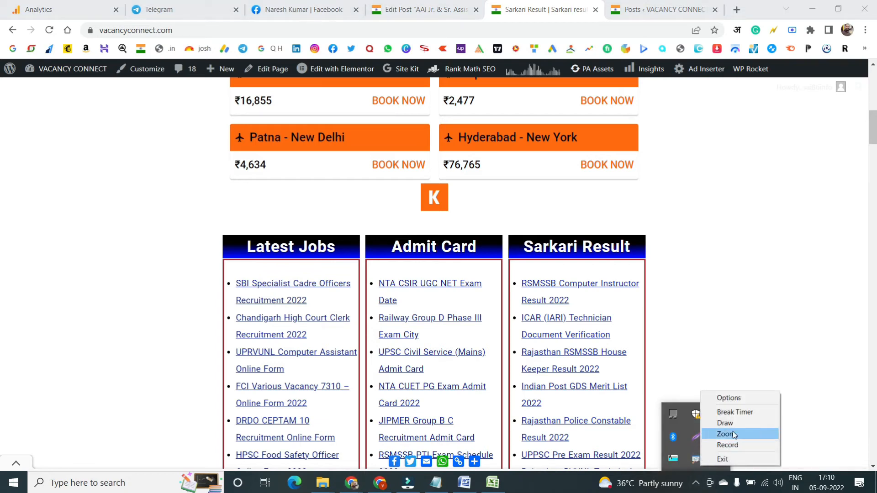
pyautogui.click(733, 435)
pyautogui.moveTo(247, 221); pyautogui.dragTo(336, 211)
pyautogui.moveTo(423, 226); pyautogui.dragTo(503, 217)
pyautogui.moveTo(577, 228); pyautogui.dragTo(663, 222)
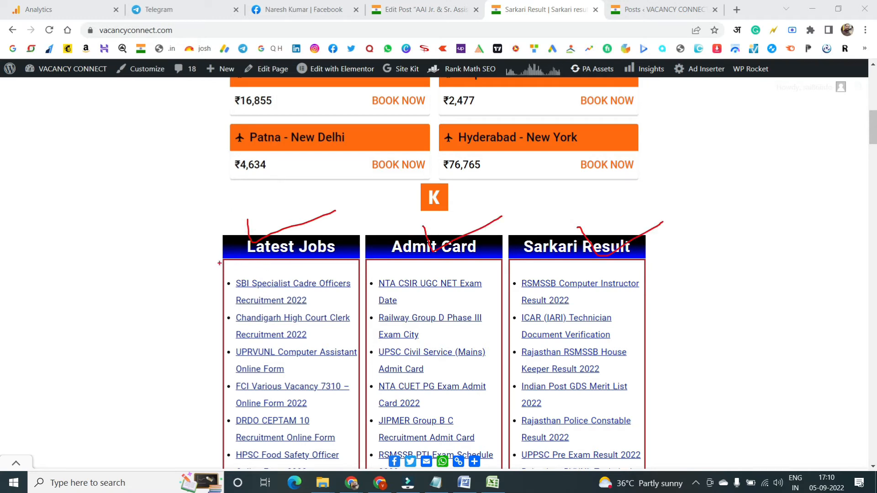
pyautogui.moveTo(225, 264); pyautogui.dragTo(354, 459)
# Step: Erase the annotations drawn over the homepage and return to the post's edit screen
pyautogui.hotkey('ctrl', 'z')
pyautogui.hotkey('ctrl', 'z')
pyautogui.hotkey('ctrl', 'z')
pyautogui.hotkey('ctrl', 'z')
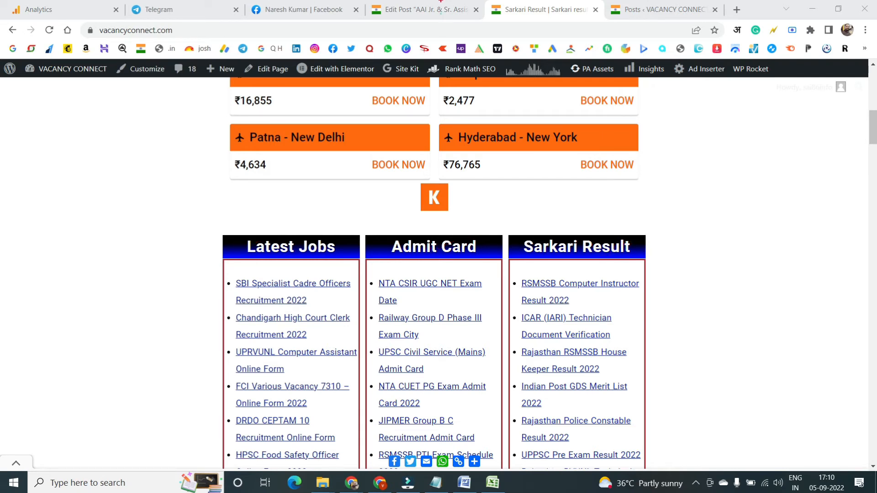
pyautogui.click(425, 9)
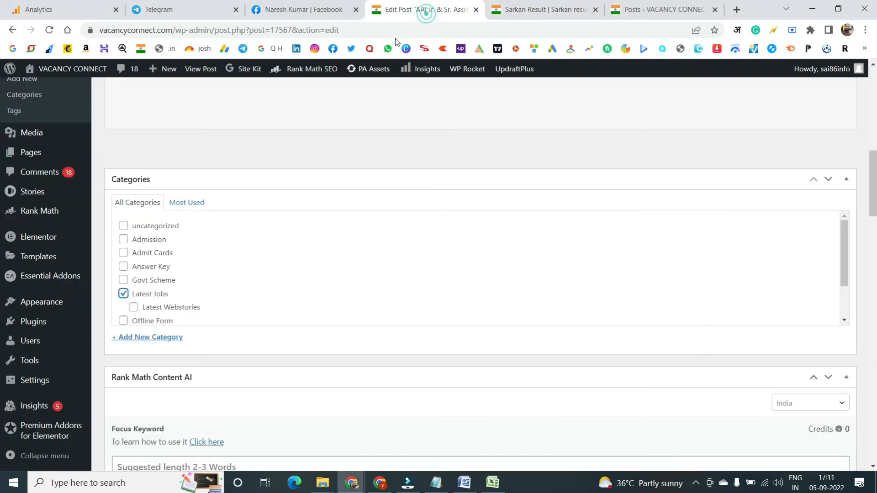
# Step: Look through the remaining categories and place the cursor in the post's empty Tags field
pyautogui.scroll(-2, 361, 257)
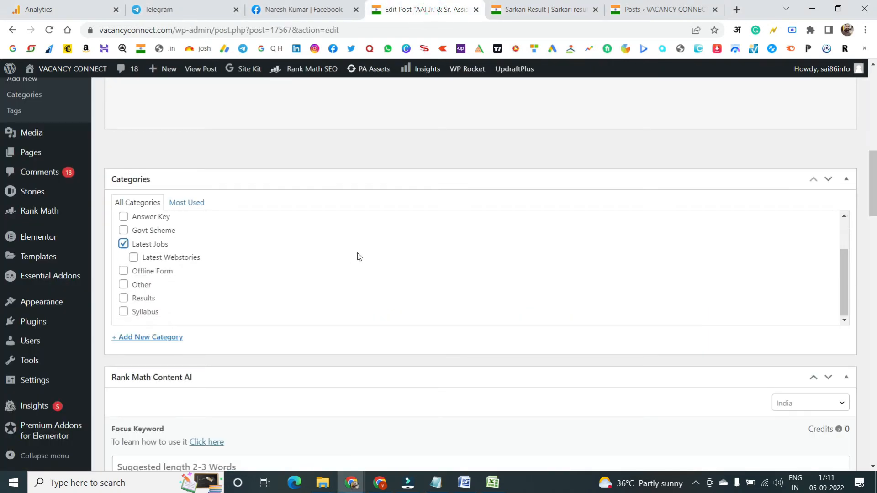
pyautogui.moveTo(873, 178); pyautogui.dragTo(866, 281)
pyautogui.click(186, 260)
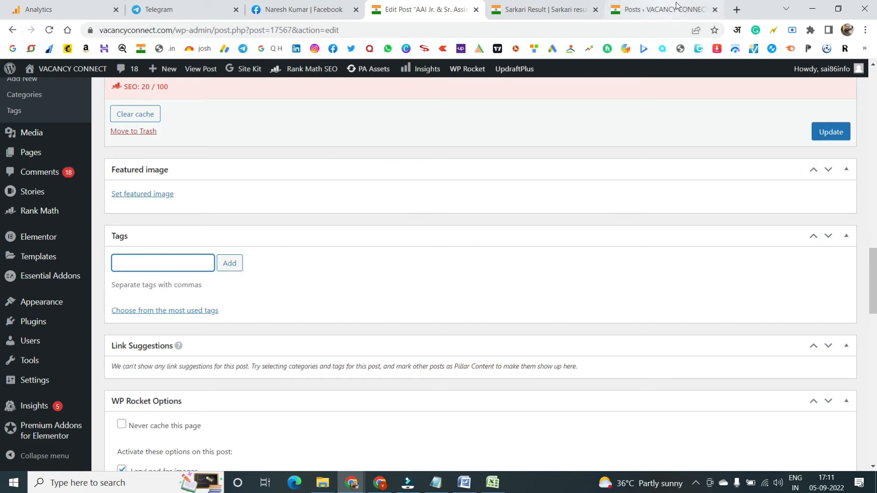
# Step: Open the Rapidtags generator in a new tab and generate tags for "AAI Seniour and Junior Assistant Recruitment"
pyautogui.click(734, 10)
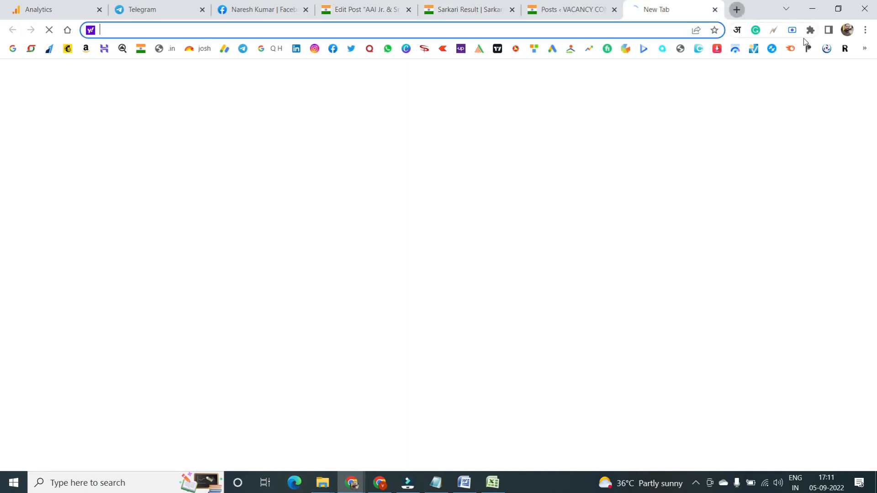
pyautogui.click(846, 48)
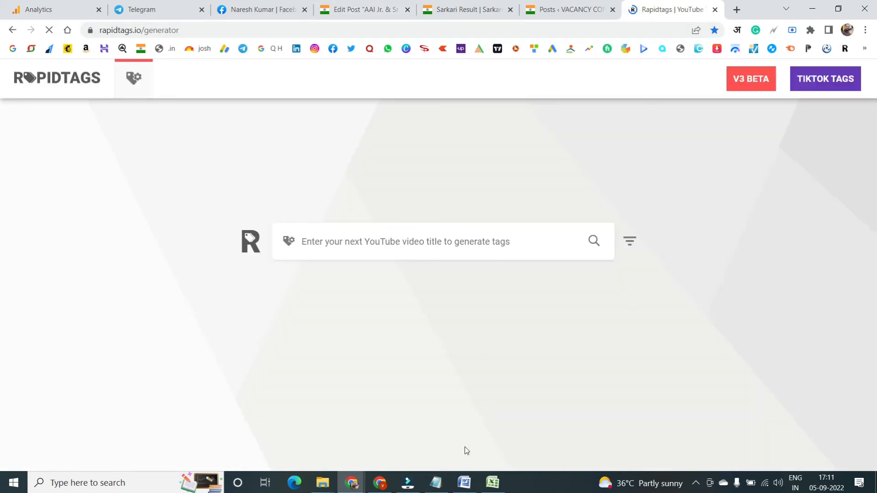
pyautogui.click(436, 483)
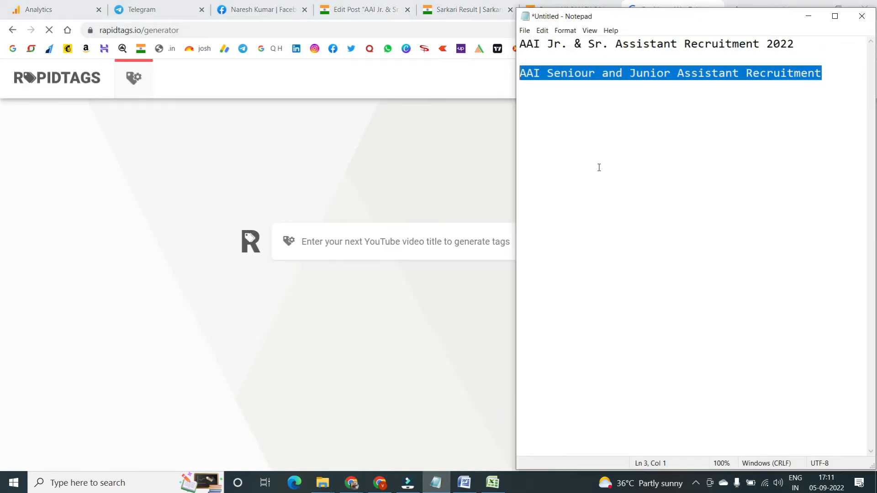
pyautogui.rightClick(626, 76)
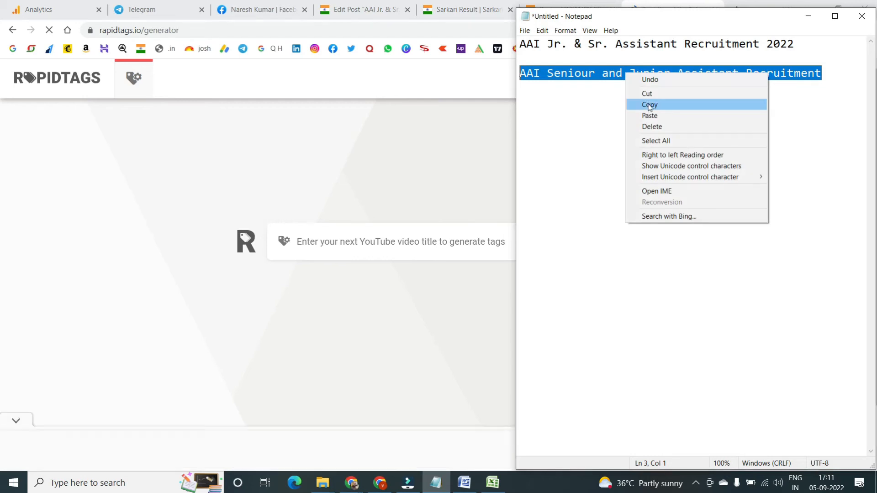
pyautogui.click(646, 104)
pyautogui.click(414, 189)
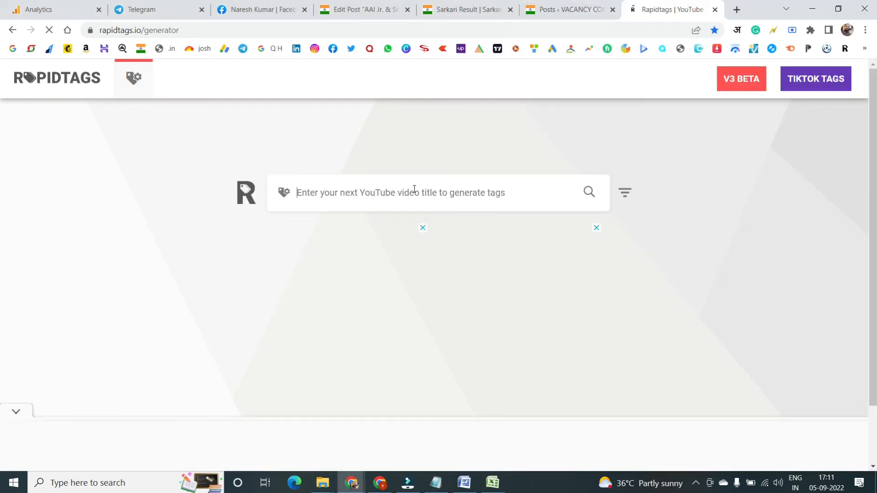
pyautogui.hotkey('ctrl', 'v')
pyautogui.click(594, 194)
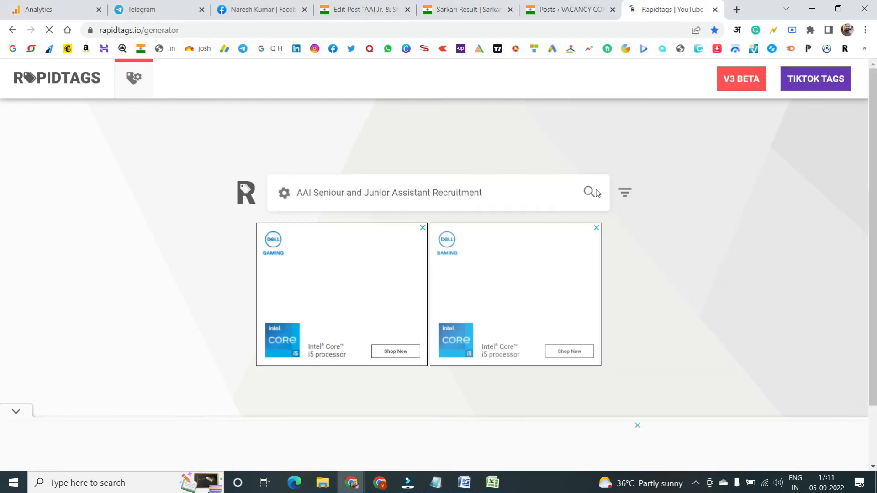
# Step: Copy all the generated tags from Rapidtags and add them to the post's Tags
pyautogui.scroll(-1, 400, 276)
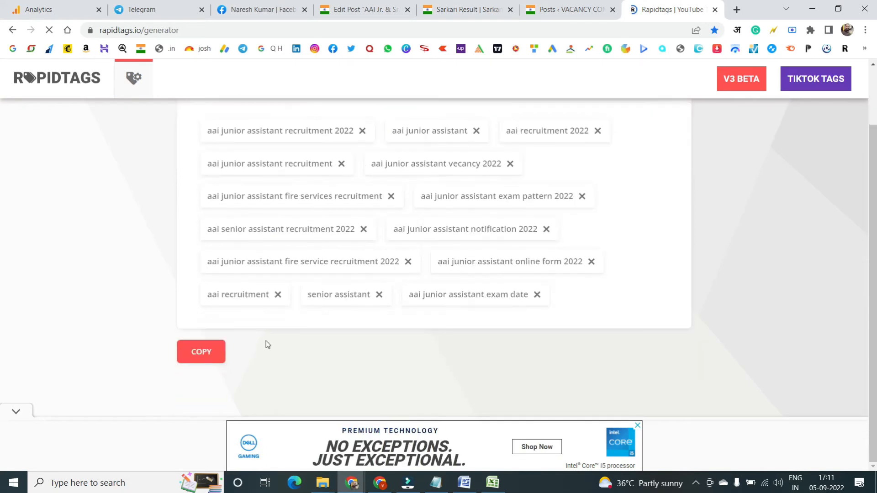
pyautogui.click(202, 352)
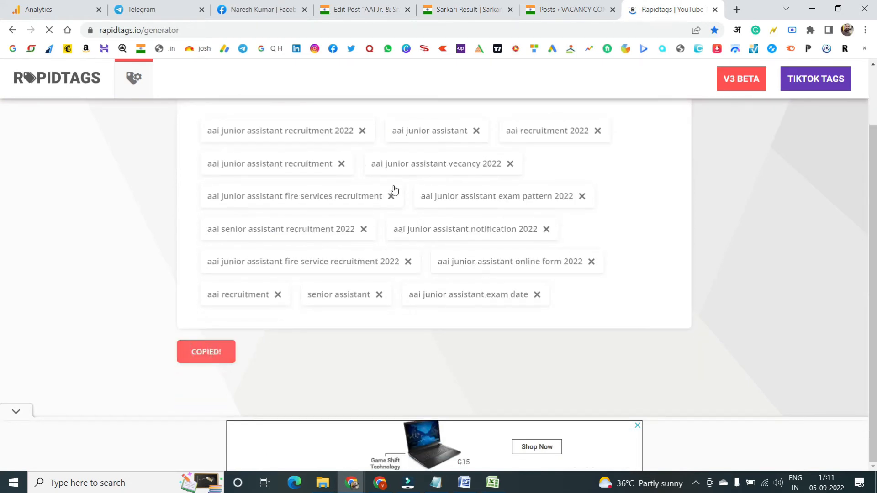
pyautogui.scroll(2, 378, 176)
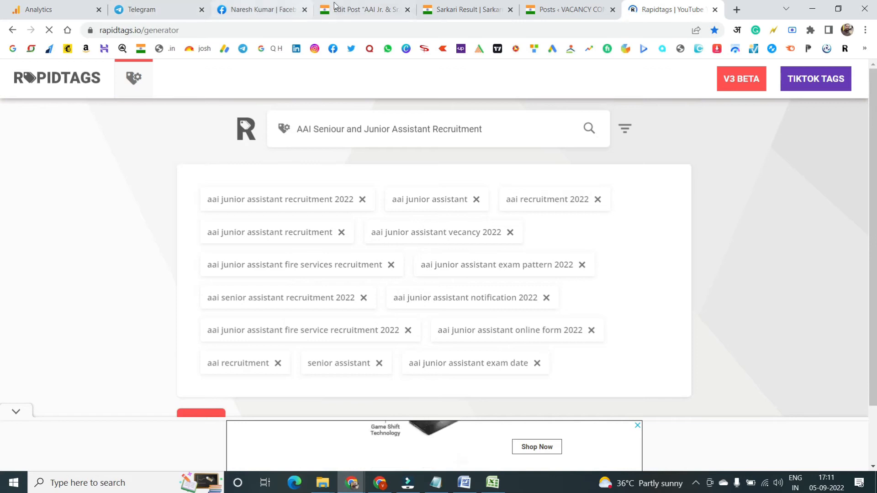
pyautogui.click(361, 10)
pyautogui.hotkey('ctrl', 'v')
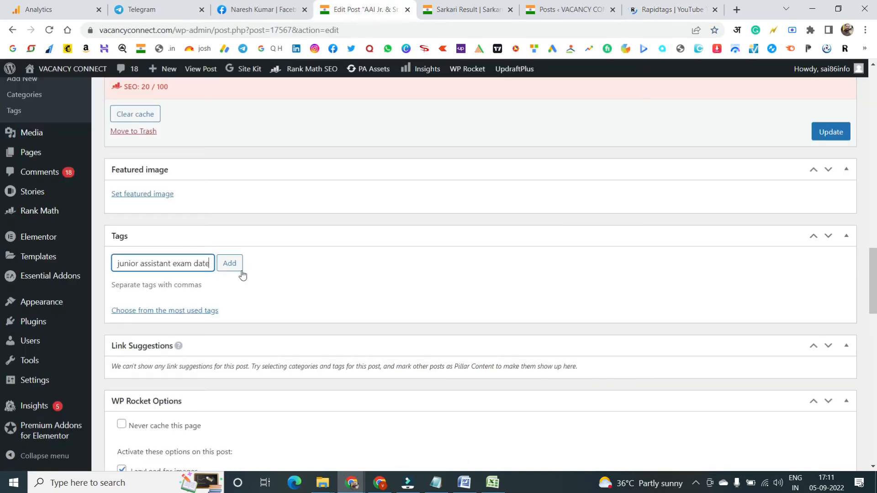
pyautogui.click(229, 263)
# Step: Paste the generated tags as focus keywords in the post's Rank Math SEO settings
pyautogui.scroll(-4, 267, 305)
pyautogui.scroll(-10, 265, 303)
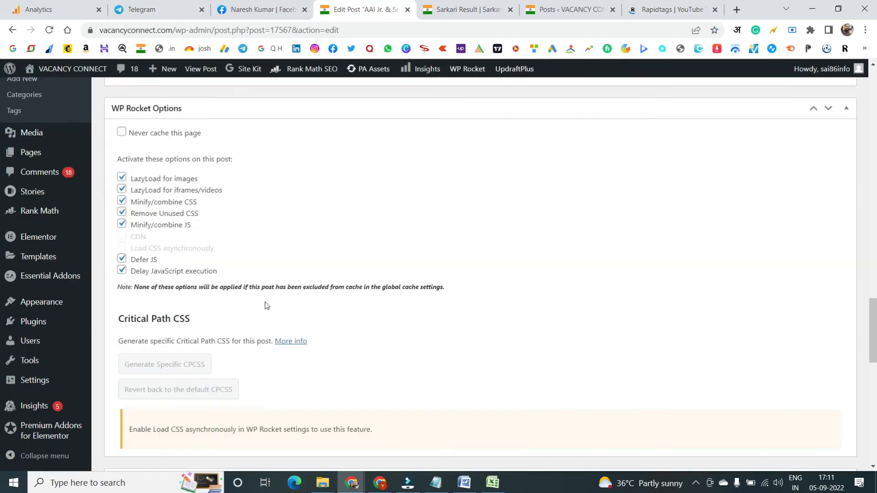
pyautogui.click(190, 281)
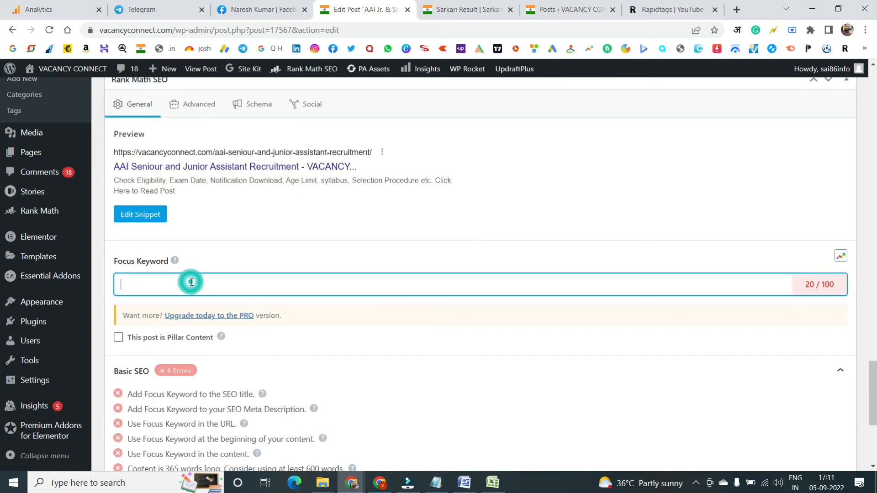
pyautogui.hotkey('ctrl', 'v')
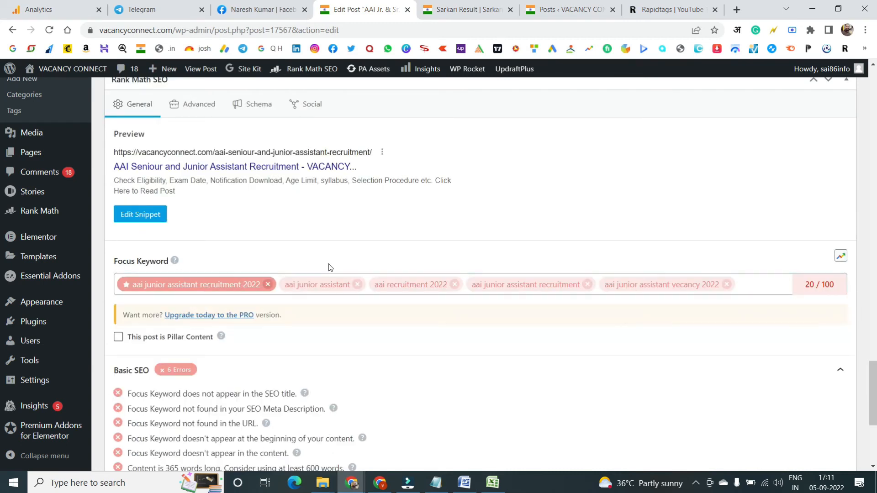
# Step: Copy the full post title "AAI Seniour and Junior Assistant Recruitment"
pyautogui.scroll(15, 329, 267)
pyautogui.scroll(15, 338, 223)
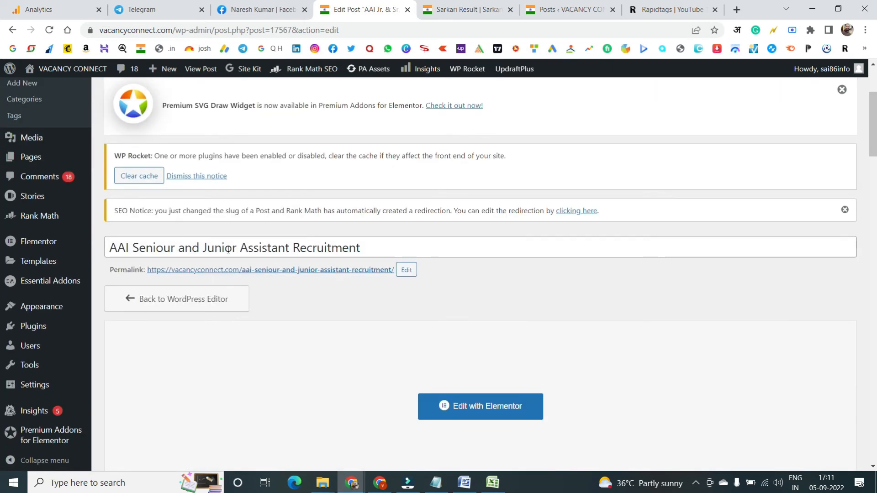
pyautogui.click(228, 249)
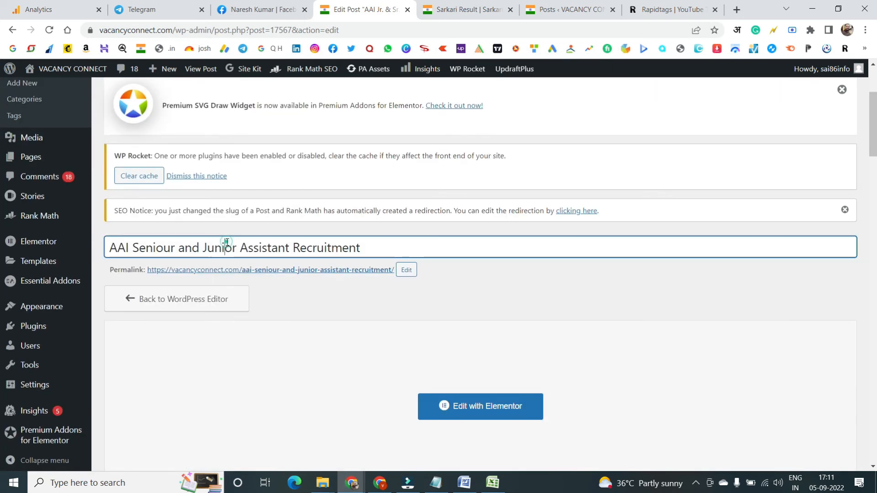
pyautogui.hotkey('ctrl', 'a')
# Step: Replace the primary Rank Math focus keyword with "AAI Seniour and Junior Assistant"
pyautogui.scroll(-20, 271, 220)
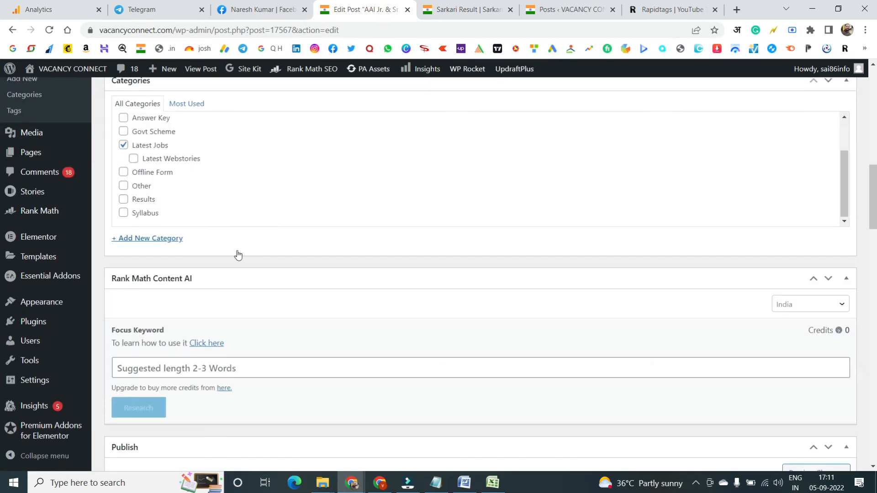
pyautogui.scroll(-5, 207, 191)
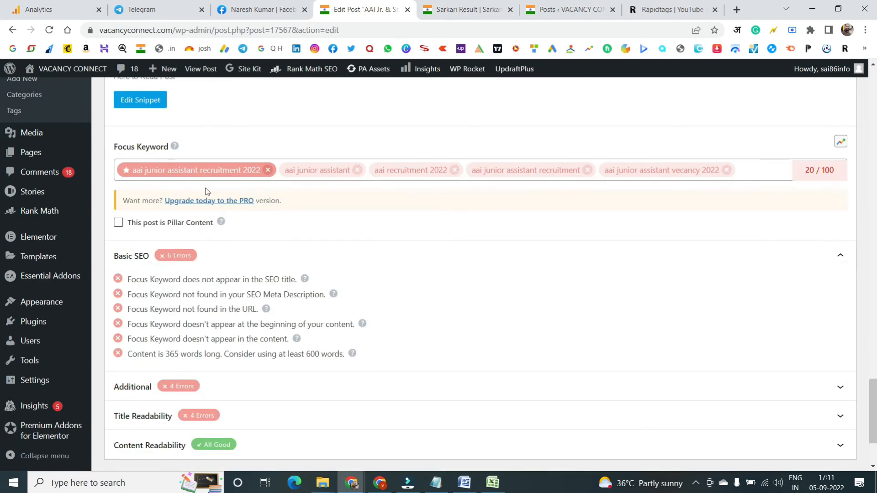
pyautogui.doubleClick(205, 171)
pyautogui.hotkey('ctrl', 'a')
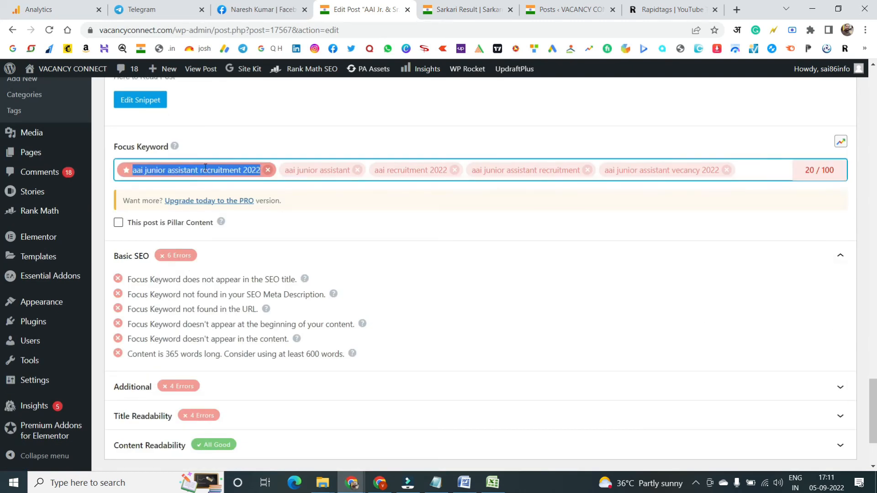
pyautogui.hotkey('ctrl', 'v')
pyautogui.press('BackSpace')
pyautogui.press('BackSpace')
pyautogui.press('BackSpace')
pyautogui.press('BackSpace')
pyautogui.press('BackSpace')
pyautogui.press('BackSpace')
pyautogui.press('BackSpace')
pyautogui.press('BackSpace')
pyautogui.press('BackSpace')
pyautogui.press('BackSpace')
pyautogui.press('BackSpace')
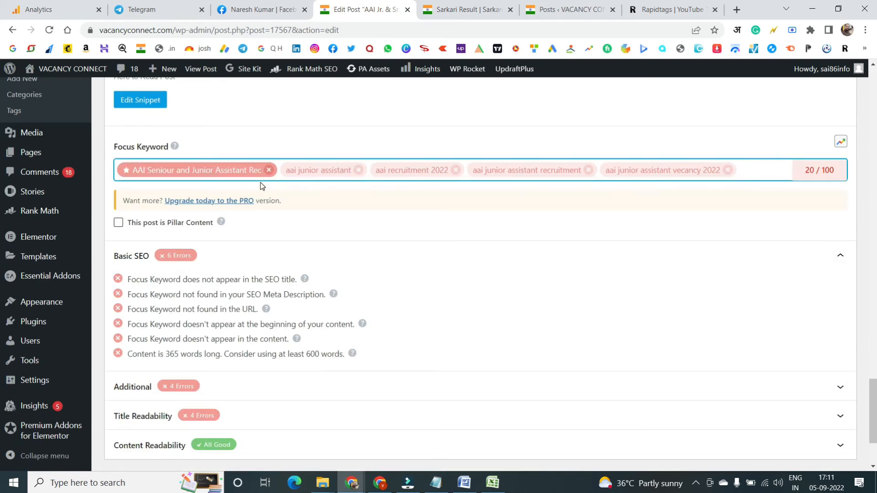
pyautogui.press('BackSpace')
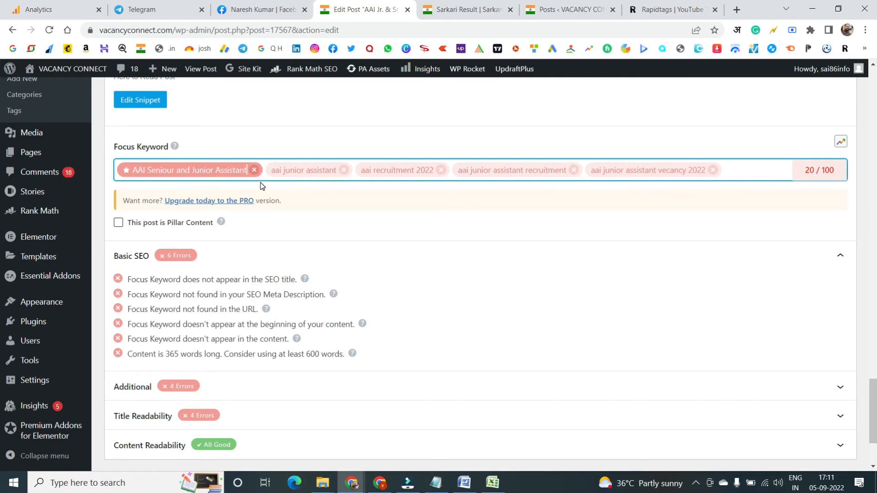
pyautogui.click(705, 195)
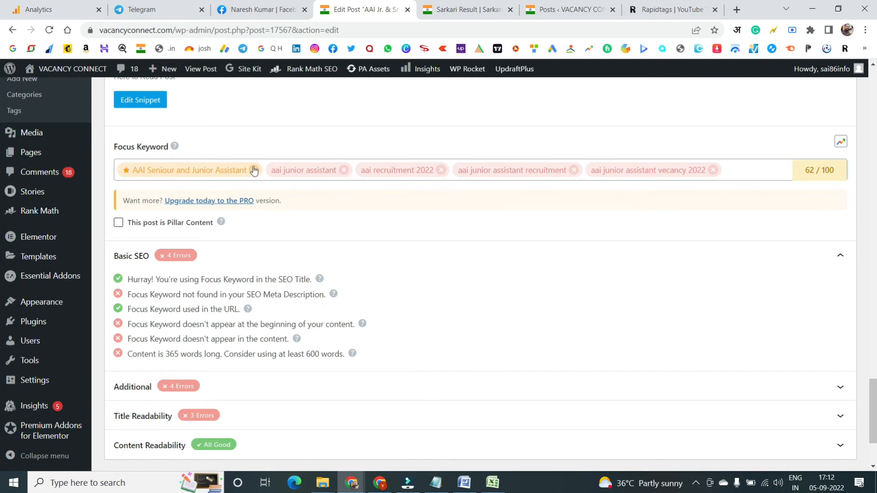
# Step: Open the Rank Math snippet for editing and remove the %sitename% variable from the SEO title
pyautogui.scroll(3, 254, 171)
pyautogui.scroll(1, 214, 225)
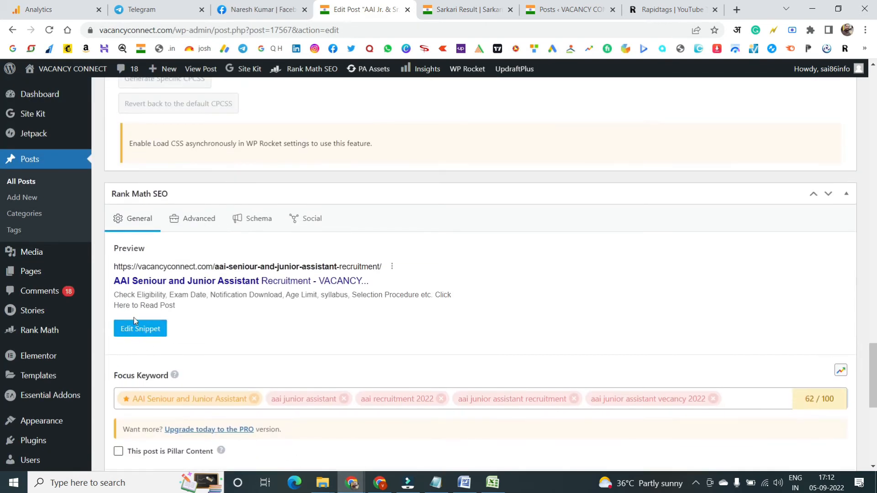
pyautogui.click(139, 329)
pyautogui.moveTo(401, 276); pyautogui.dragTo(362, 278)
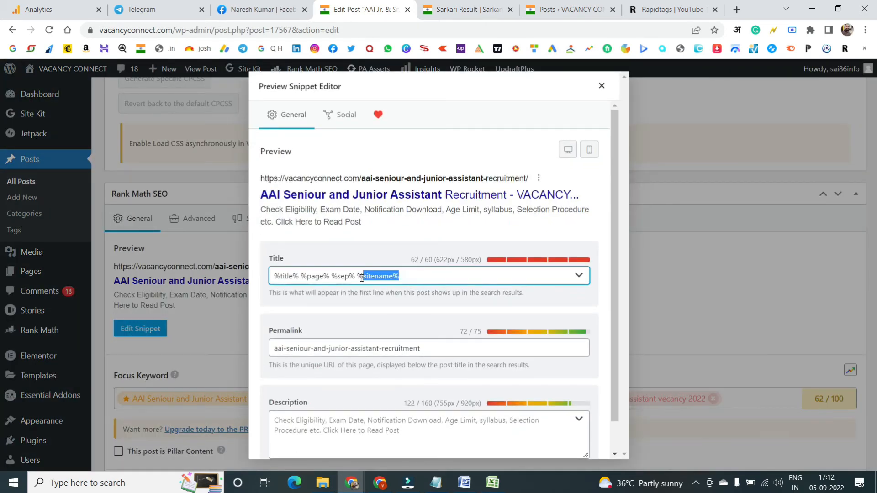
pyautogui.press('BackSpace')
pyautogui.press('BackSpace')
# Step: Copy the "Check eligibility, Exam Date, Download Notification…" text from the Word document into the snippet's Description
pyautogui.scroll(-1, 394, 290)
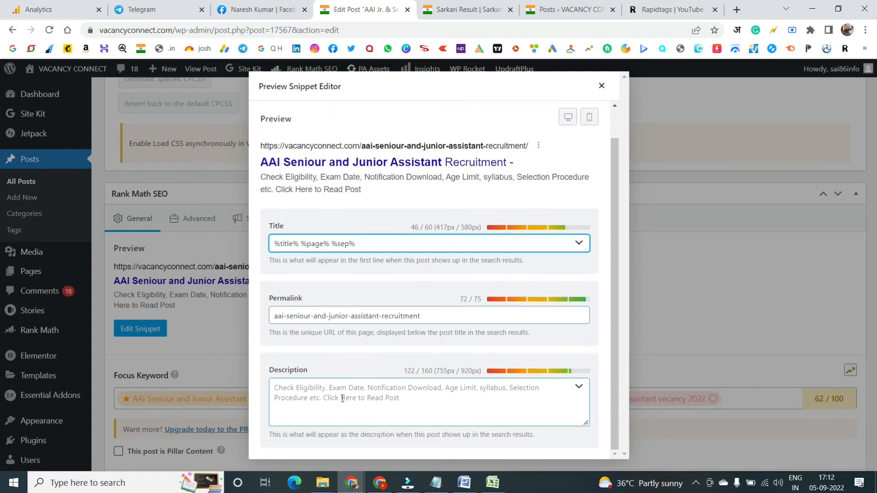
pyautogui.click(336, 392)
pyautogui.rightClick(274, 173)
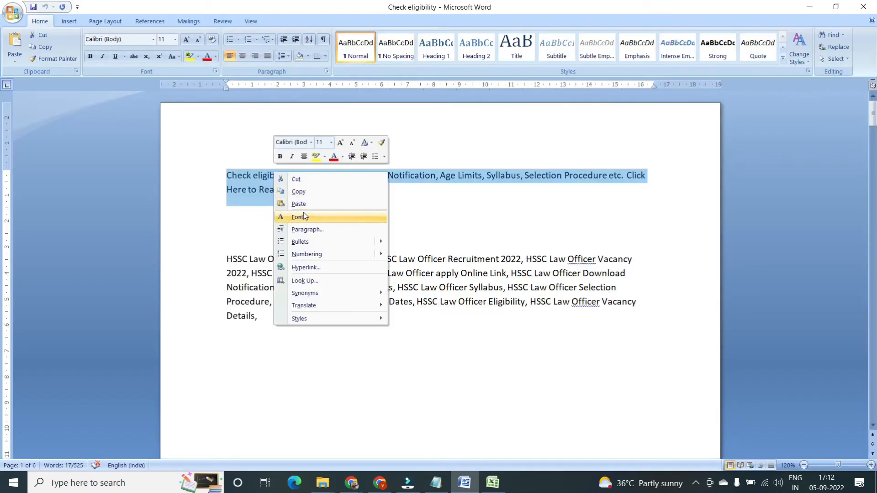
pyautogui.click(310, 192)
pyautogui.click(810, 6)
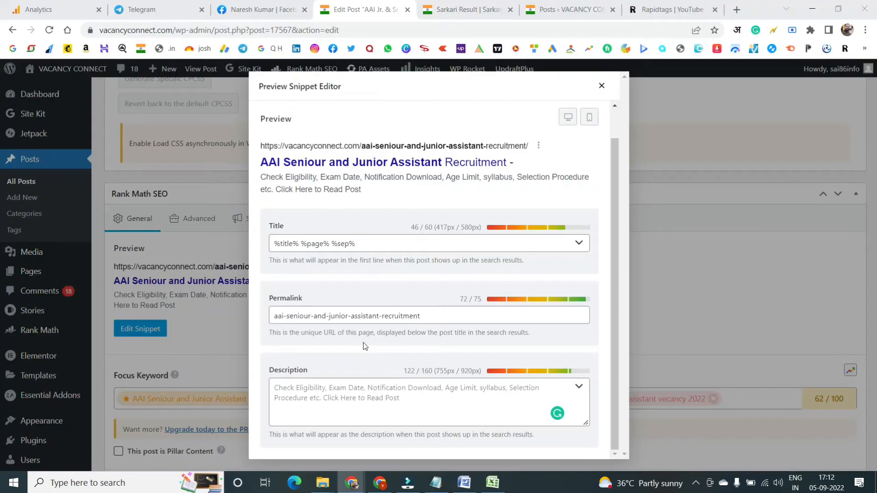
pyautogui.hotkey('ctrl', 'v')
# Step: Set the snippet's Facebook sharing title to "AAI Seniour and Junior Assistant Recruitment"
pyautogui.scroll(2, 319, 146)
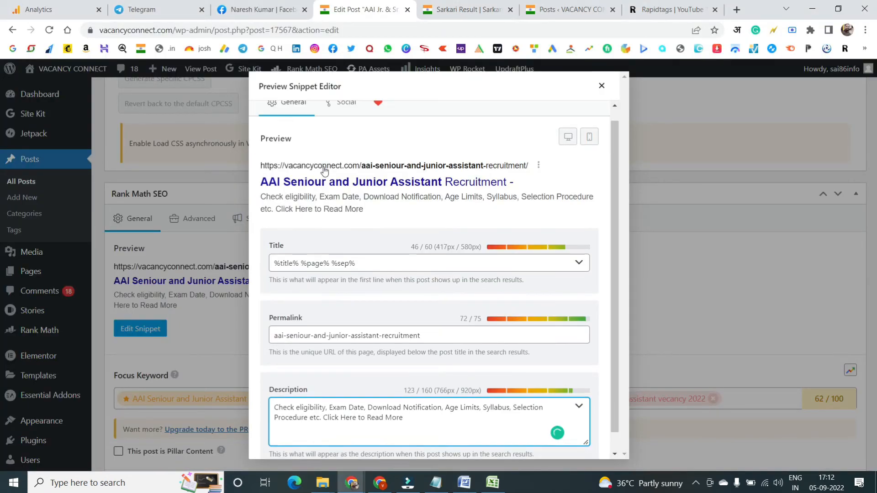
pyautogui.click(345, 115)
pyautogui.scroll(-4, 325, 345)
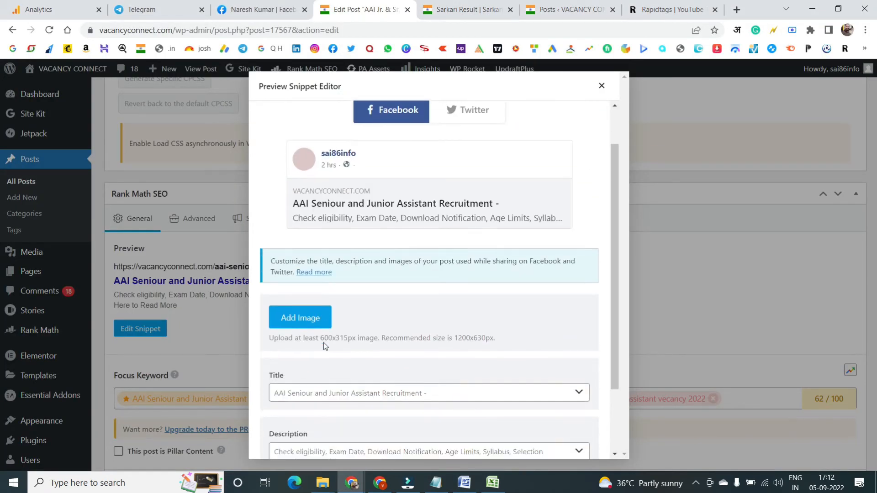
pyautogui.click(314, 362)
pyautogui.click(436, 483)
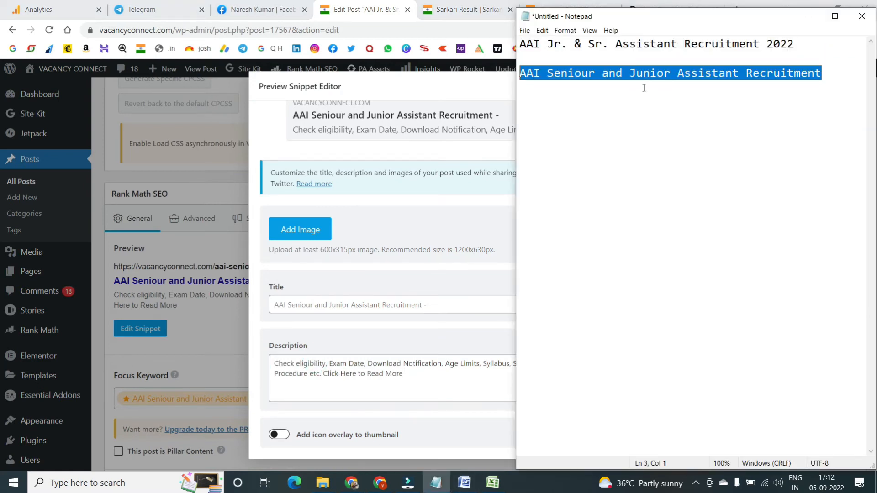
pyautogui.click(382, 301)
pyautogui.hotkey('ctrl', 'v')
# Step: Find aai-logo.png in the media library, copy its file URL and set it as the Facebook sharing image
pyautogui.click(310, 219)
pyautogui.click(624, 151)
pyautogui.write('aai')
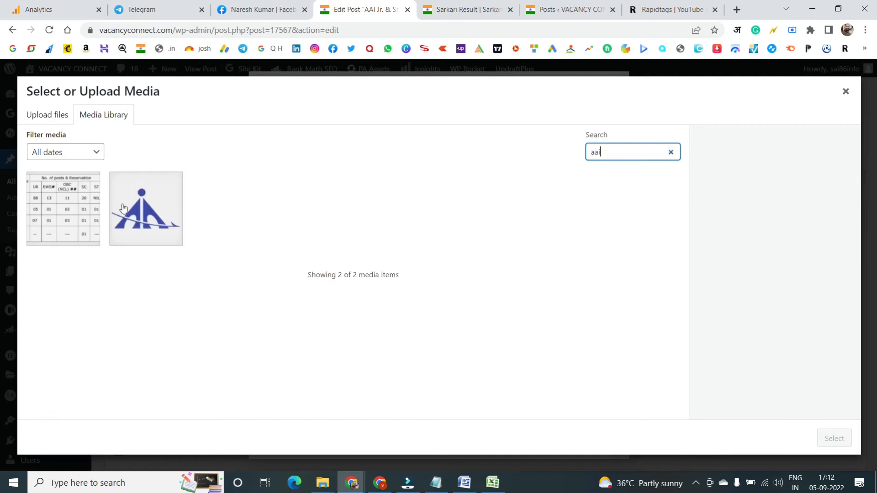
pyautogui.click(139, 208)
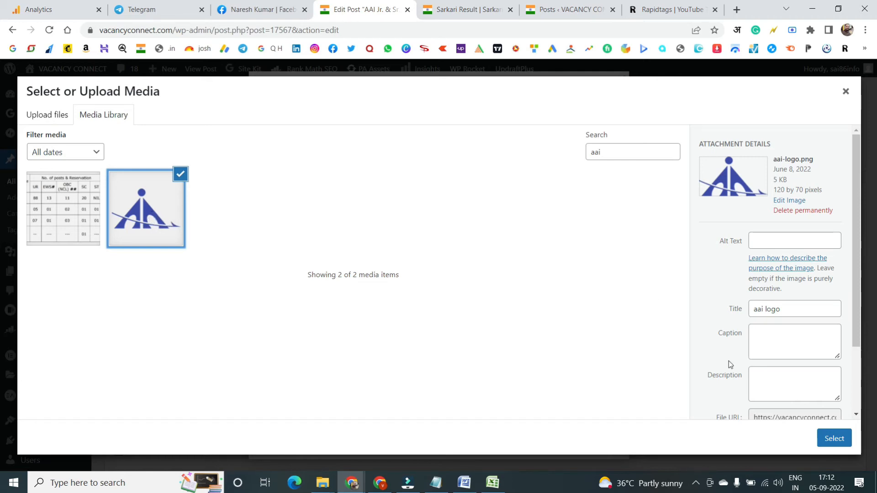
pyautogui.scroll(-2, 728, 361)
pyautogui.click(780, 354)
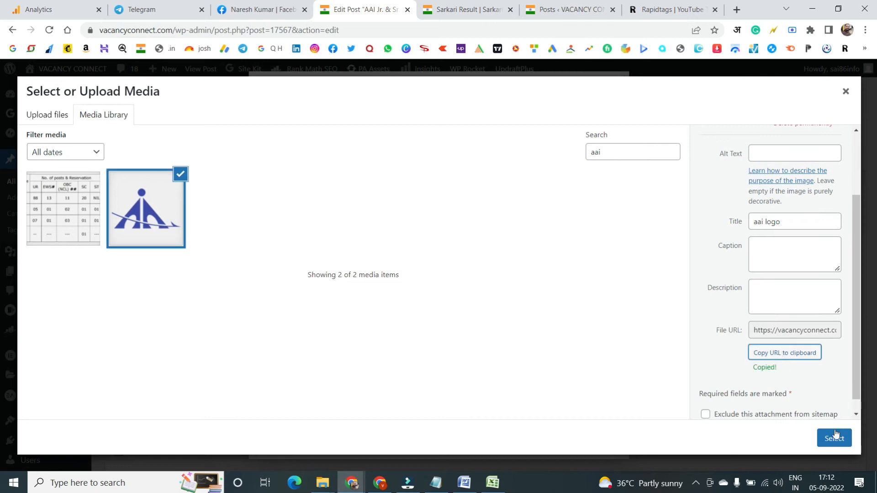
pyautogui.click(834, 438)
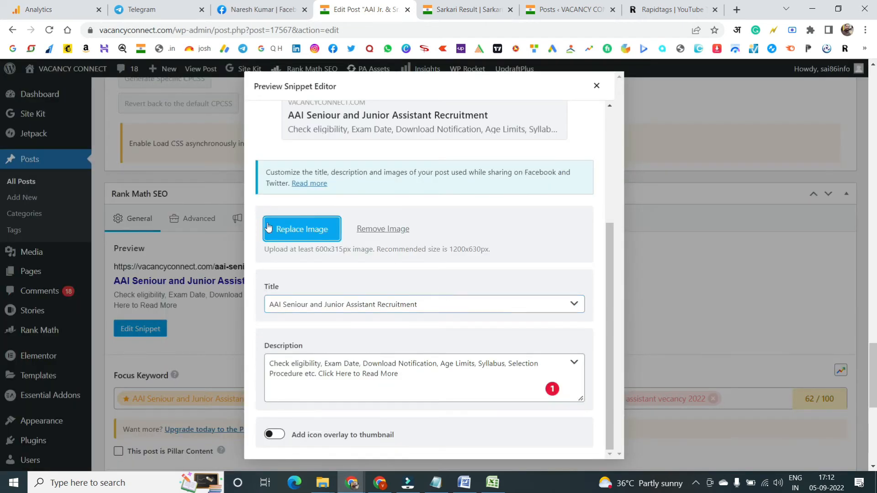
# Step: Save the copied logo URL below the titles in the Notepad notes and close the snippet editor
pyautogui.scroll(3, 325, 193)
pyautogui.click(436, 483)
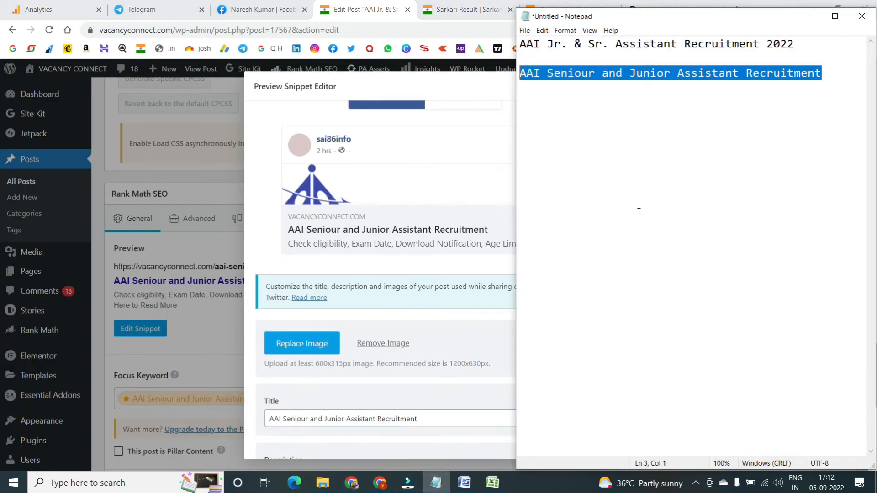
pyautogui.click(865, 80)
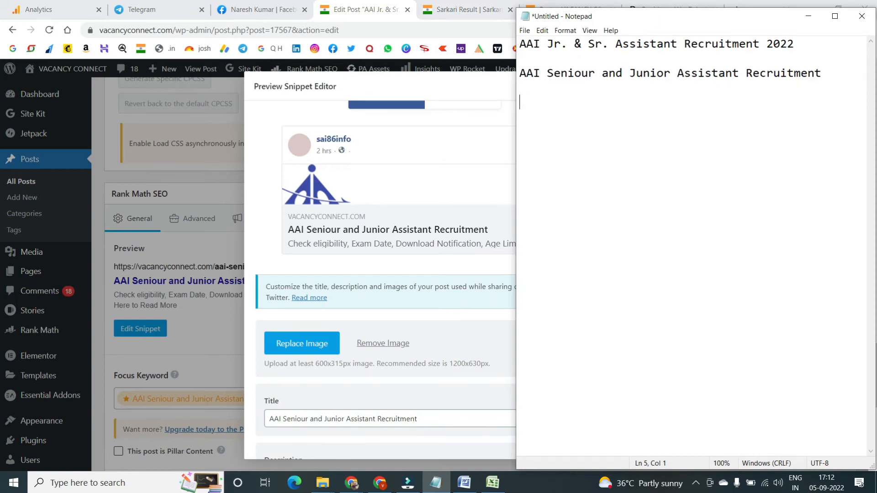
pyautogui.hotkey('ctrl', 'v')
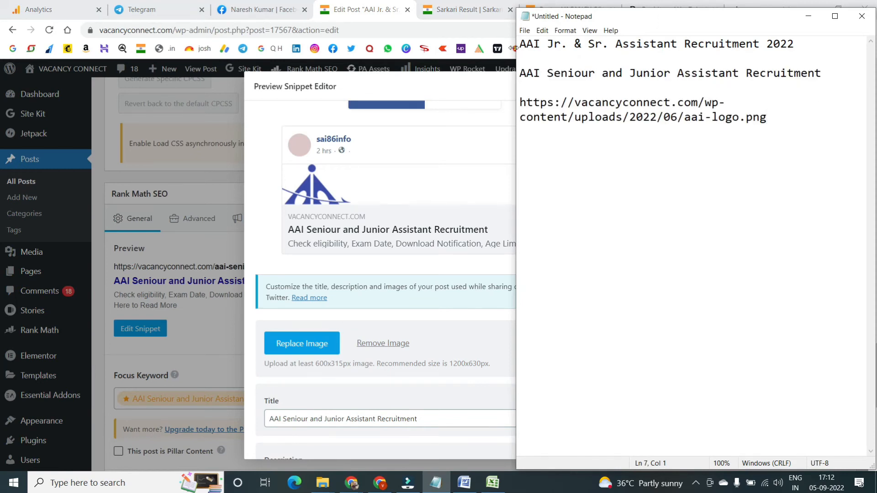
pyautogui.click(599, 86)
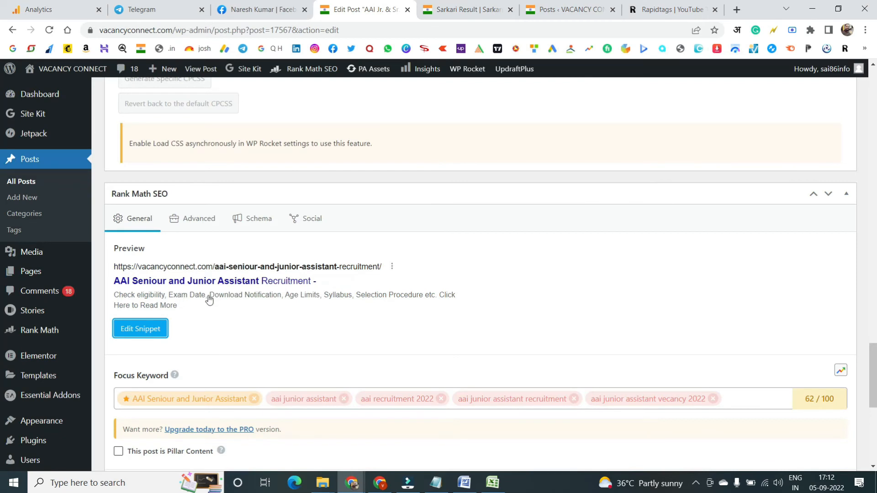
# Step: Open the post's Job Posting schema for editing and set its Headline to "AAI Seniour and Junior Assistant Recruitment"
pyautogui.scroll(3, 215, 297)
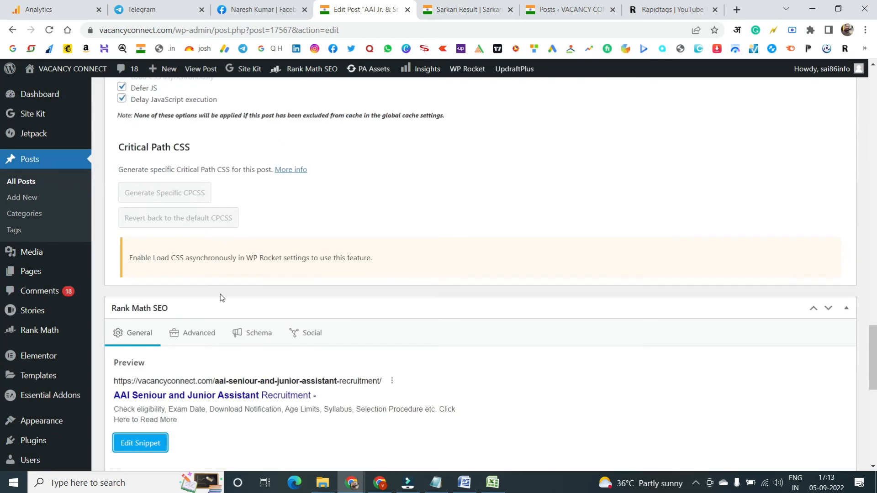
pyautogui.scroll(-3, 224, 299)
pyautogui.scroll(2, 225, 297)
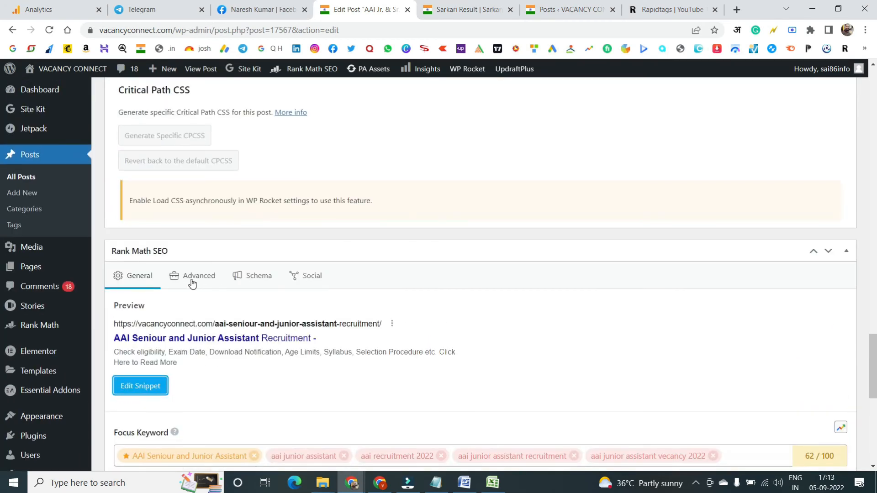
pyautogui.click(258, 277)
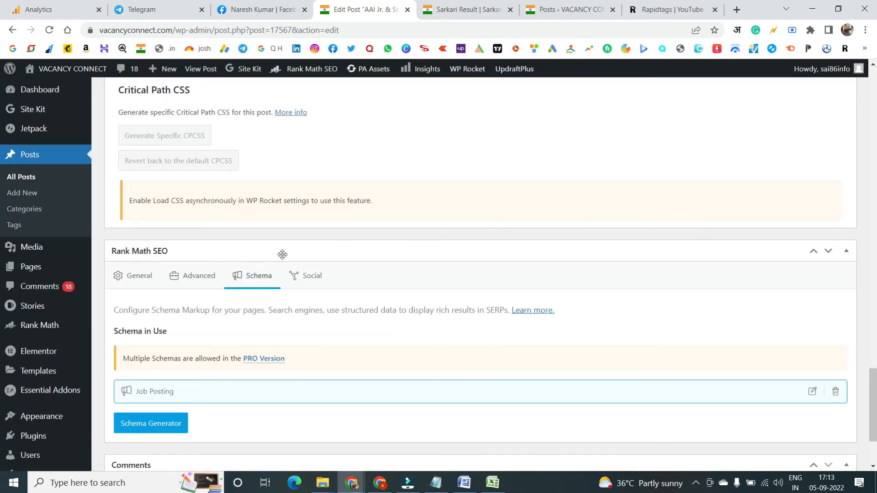
pyautogui.scroll(-2, 284, 258)
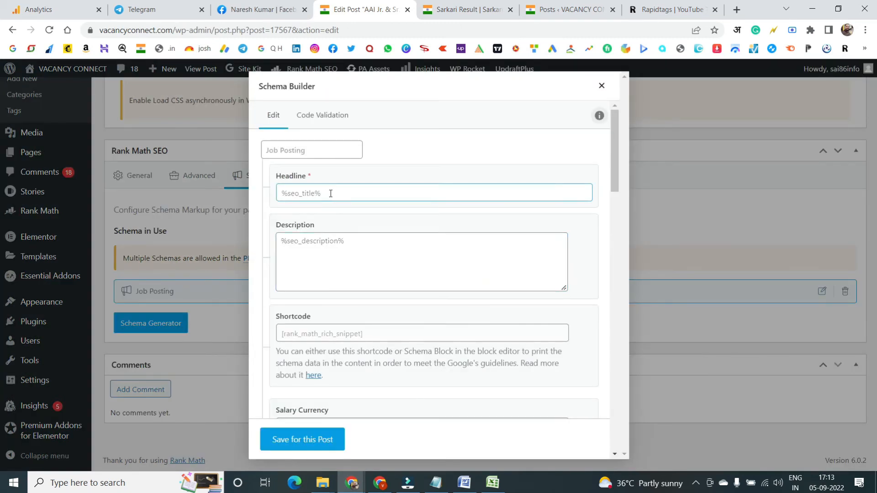
pyautogui.click(436, 485)
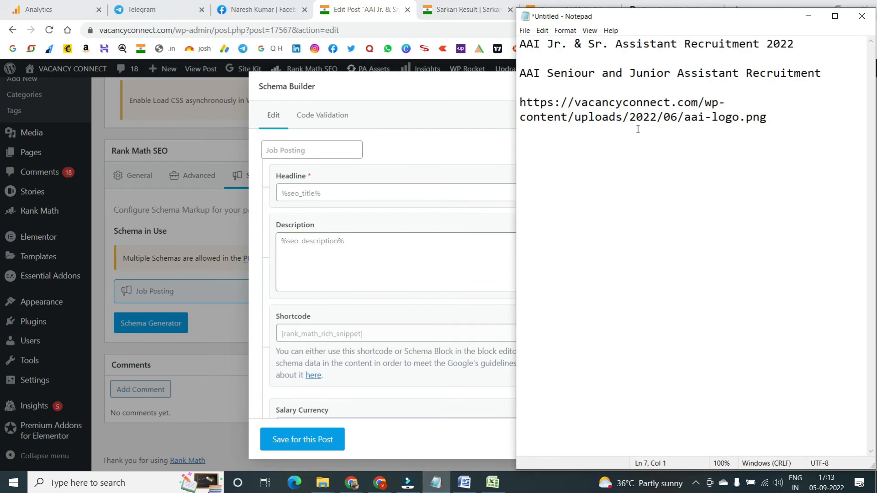
pyautogui.moveTo(838, 83); pyautogui.dragTo(521, 77)
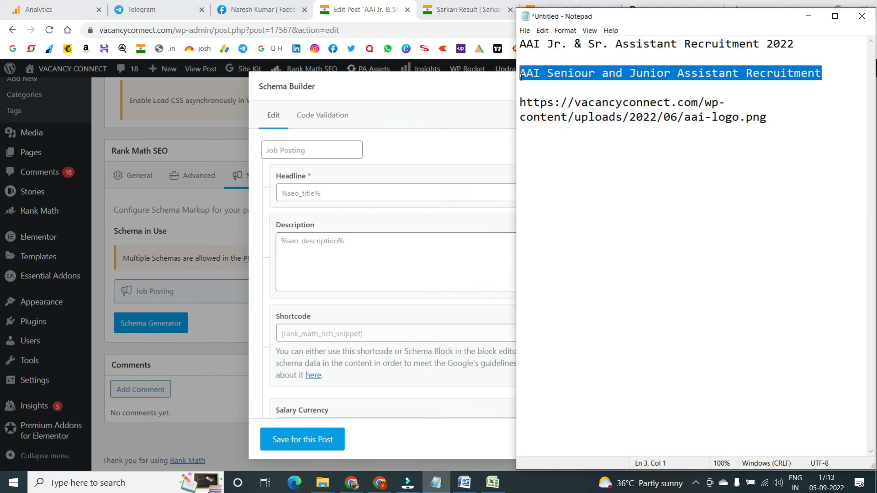
pyautogui.click(401, 190)
pyautogui.hotkey('ctrl', 'v')
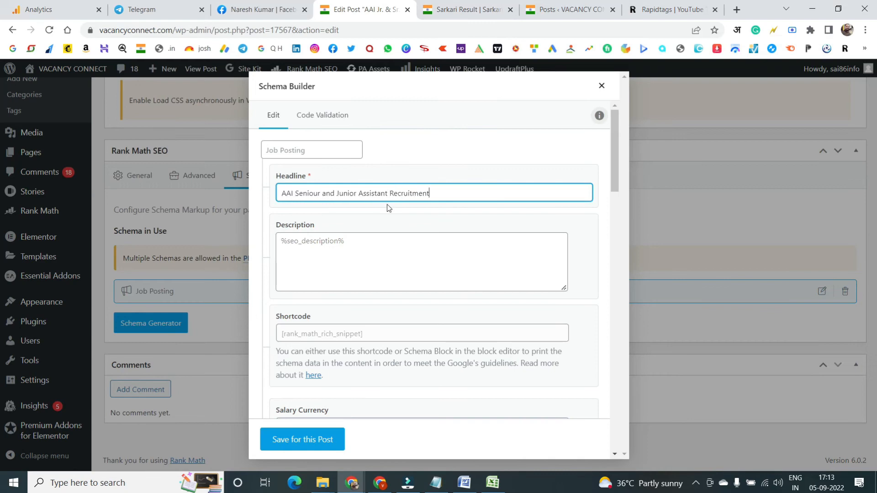
# Step: Fill the Job Posting schema's Description with the "Check eligibility, Exam Date…" text from the Word document
pyautogui.click(461, 482)
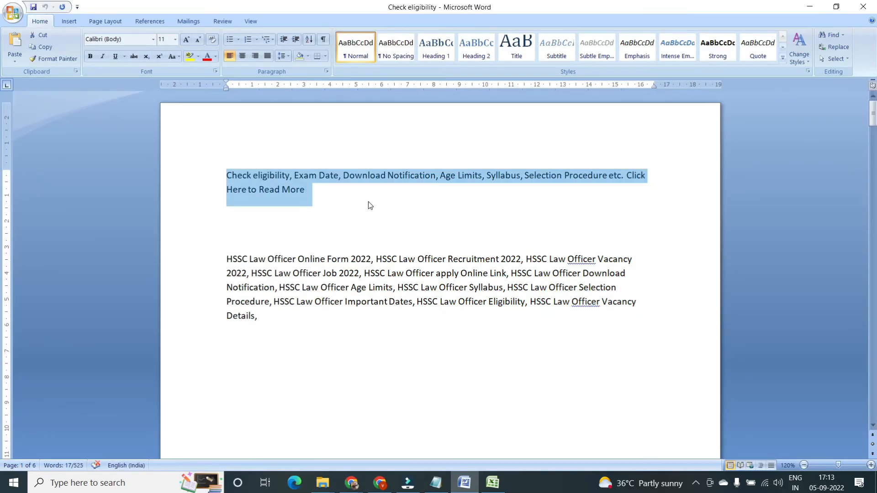
pyautogui.click(809, 6)
pyautogui.click(357, 248)
pyautogui.hotkey('ctrl', 'v')
# Step: Set the Job Posting schema's Salary Currency to INR
pyautogui.scroll(-3, 361, 253)
pyautogui.click(302, 311)
pyautogui.write('INR')
pyautogui.press('Tab')
# Step: Look up the pay scales in the AAI notification PDF and set the schema's Salary to 31000 - 110000
pyautogui.scroll(-3, 255, 291)
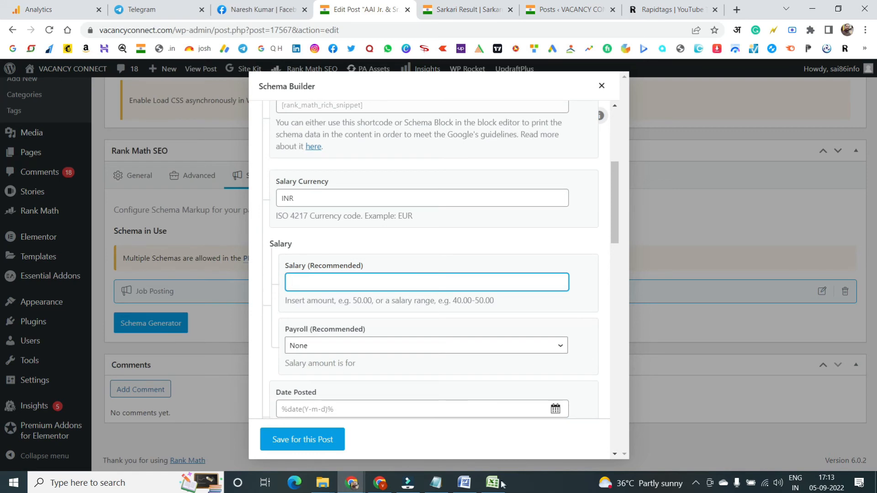
pyautogui.moveTo(351, 483)
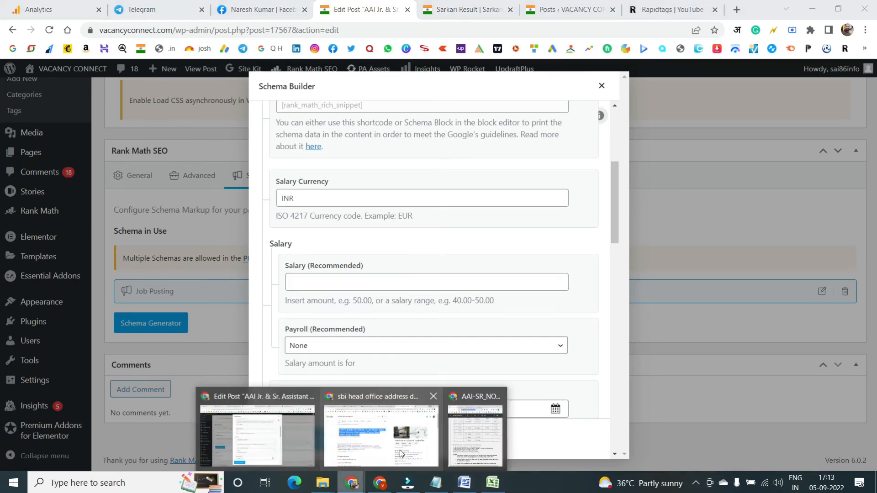
pyautogui.click(490, 434)
pyautogui.scroll(20, 569, 373)
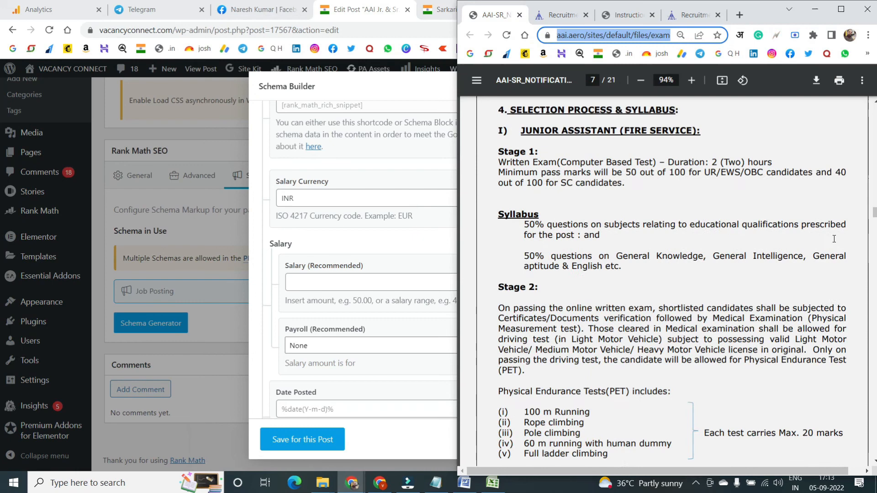
pyautogui.scroll(20, 834, 240)
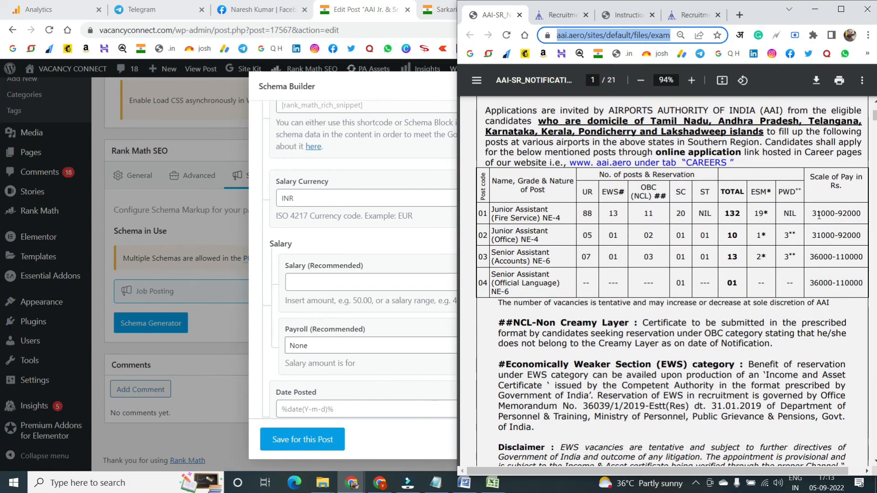
pyautogui.click(333, 284)
pyautogui.write('31000 -')
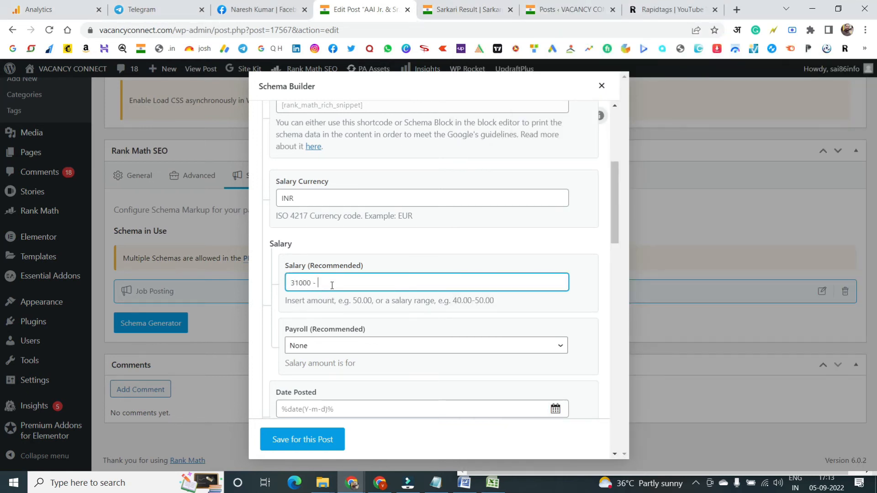
pyautogui.write(' 110000')
pyautogui.press('Tab')
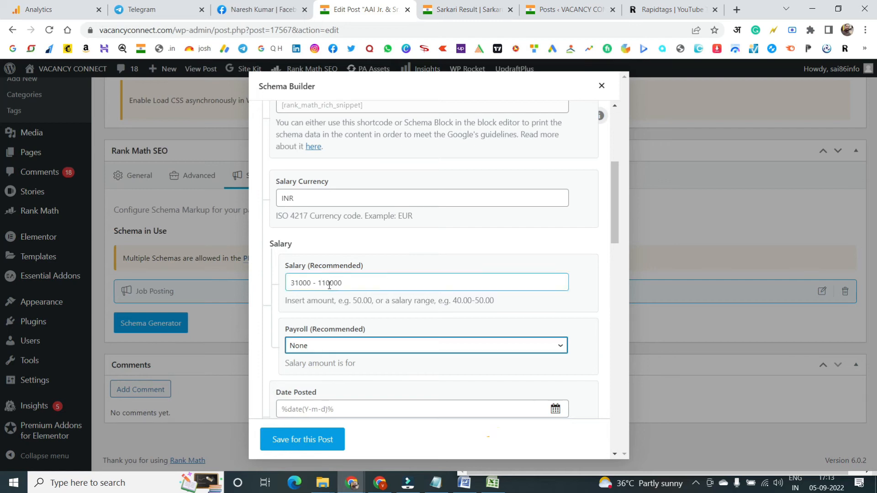
# Step: Set the Job Posting schema's Payroll to Monthly
pyautogui.scroll(-1, 265, 281)
pyautogui.click(299, 287)
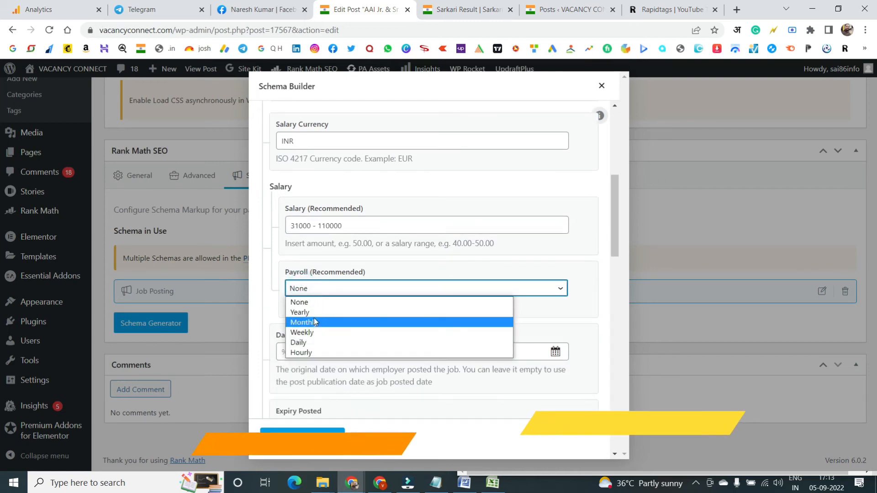
pyautogui.click(314, 321)
# Step: Set the schema's Date Posted to 2022-09-05 and its Expiry Posted date to 2022-09-30
pyautogui.scroll(-1, 351, 298)
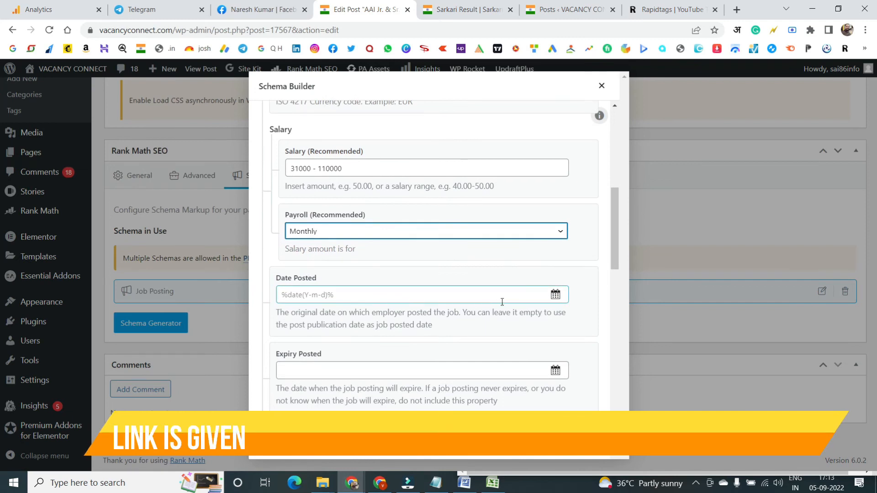
pyautogui.click(555, 295)
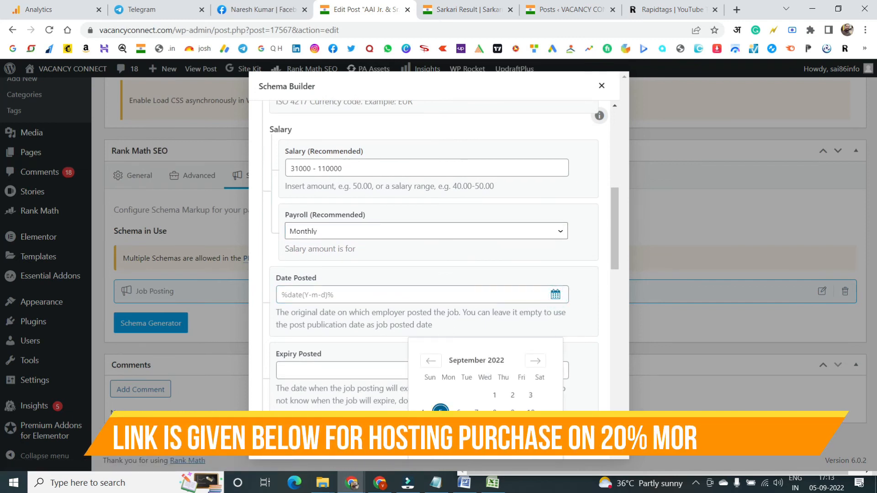
pyautogui.click(440, 411)
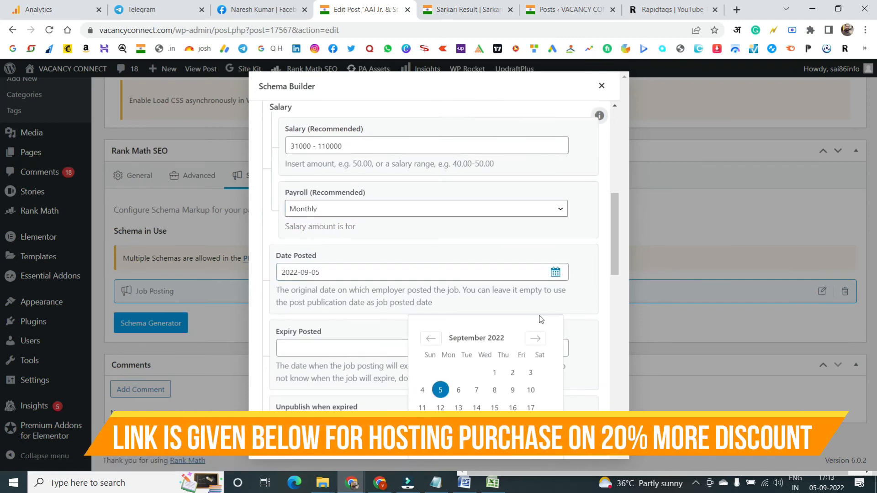
pyautogui.click(557, 276)
pyautogui.scroll(-1, 497, 290)
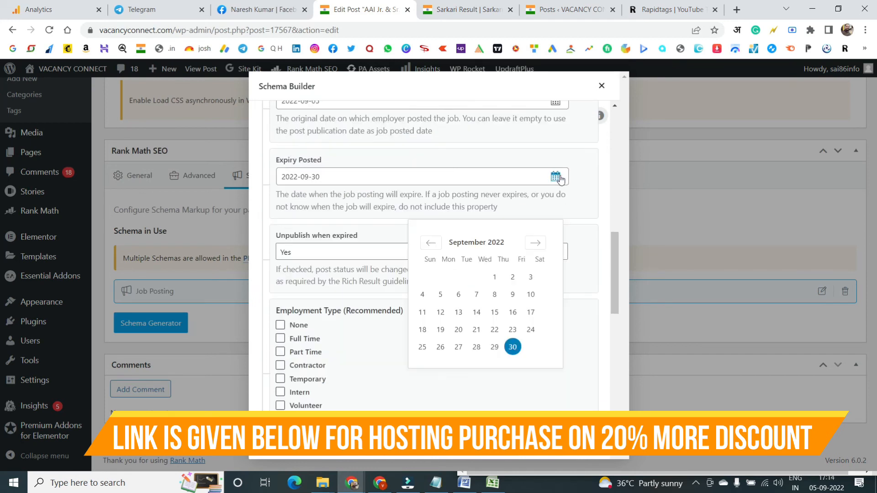
pyautogui.click(558, 178)
# Step: Set Unpublish when expired to No and select Contractor as the Employment Type
pyautogui.click(413, 252)
pyautogui.click(324, 276)
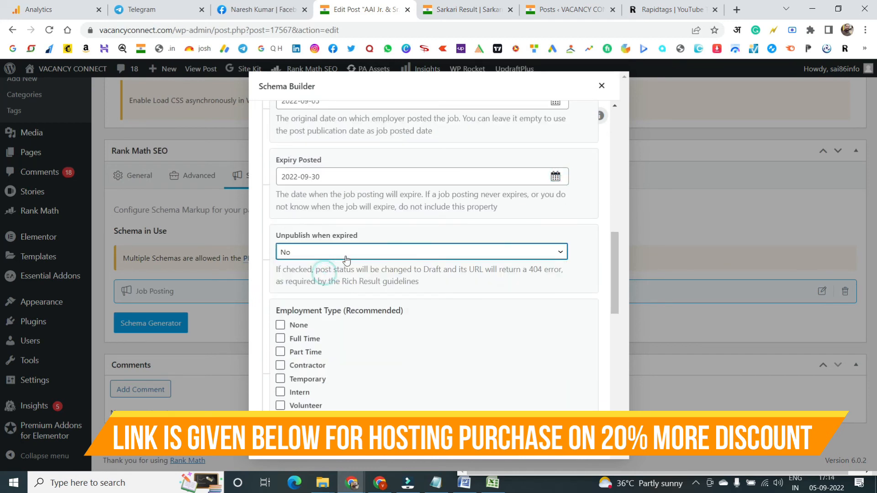
pyautogui.moveTo(294, 235); pyautogui.dragTo(371, 253)
pyautogui.click(475, 329)
pyautogui.scroll(-1, 416, 294)
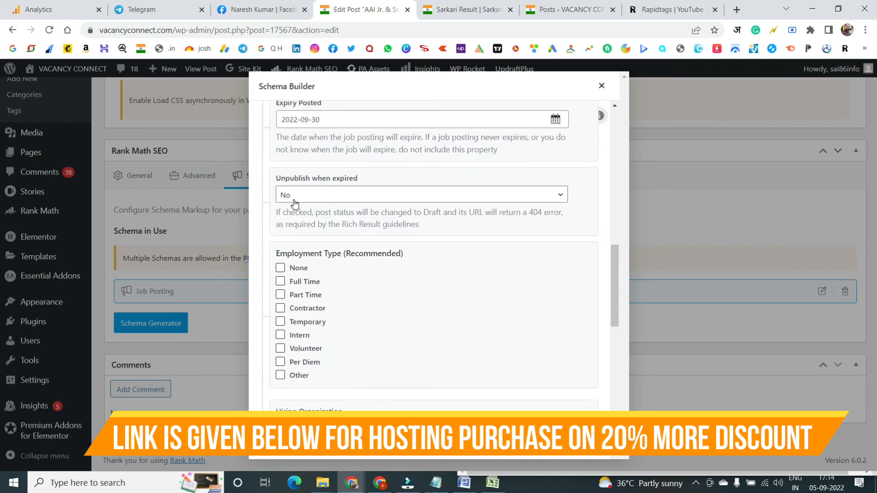
pyautogui.click(283, 308)
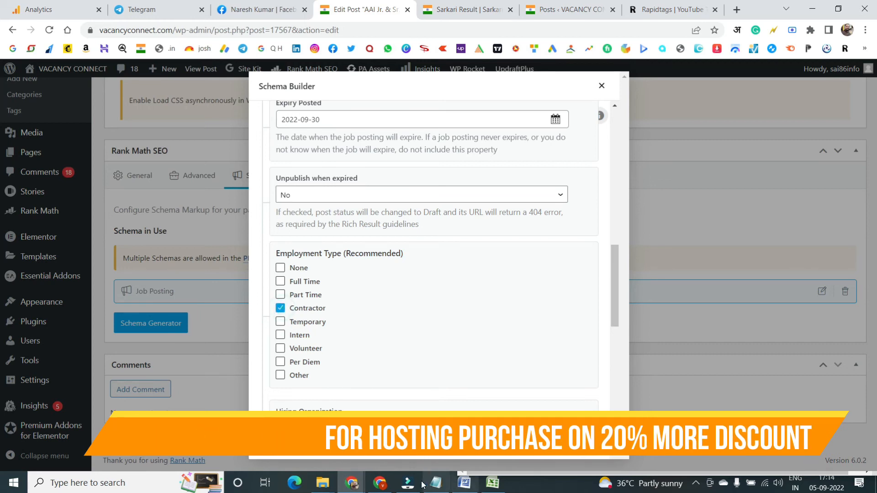
# Step: Search the AAI notification PDF for "contra" and "pe" to check the employment type, and return to the schema form
pyautogui.moveTo(363, 487)
pyautogui.click(377, 466)
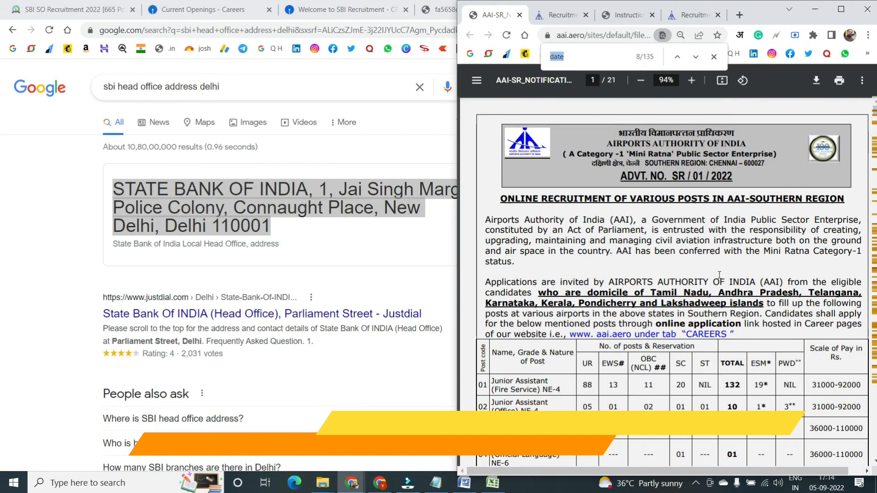
pyautogui.write('co')
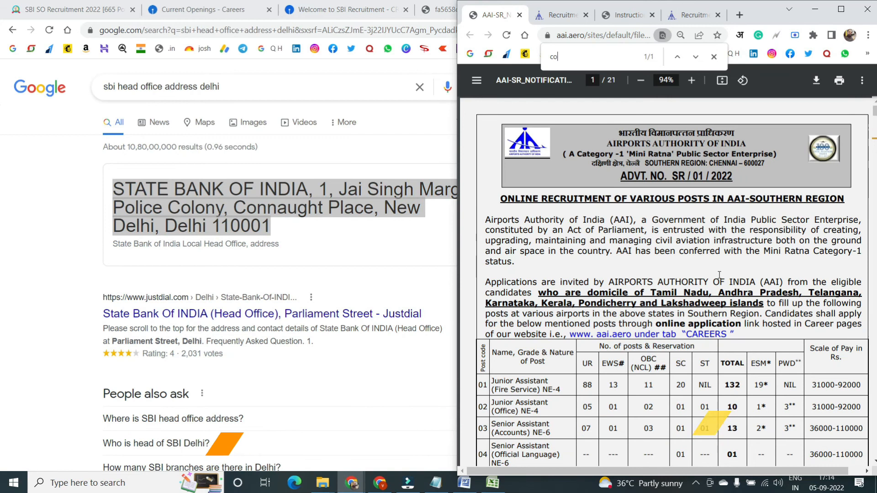
pyautogui.write('ntra')
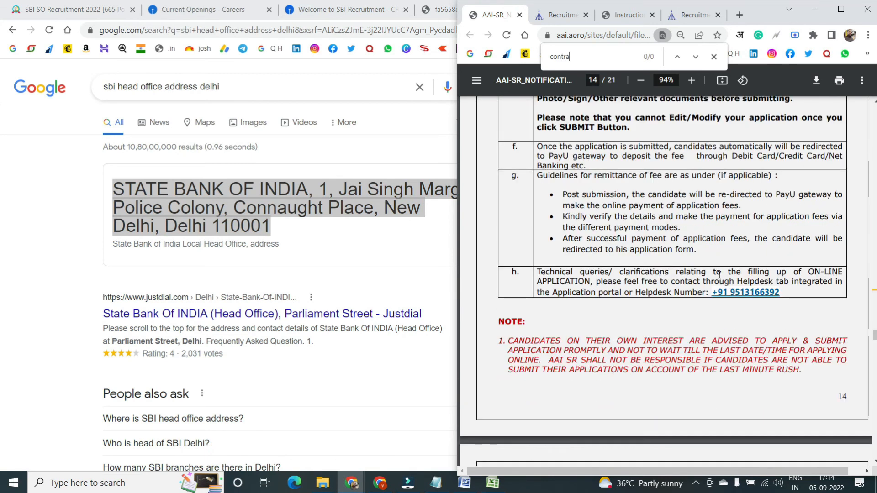
pyautogui.press('BackSpace')
pyautogui.press('BackSpace')
pyautogui.press('BackSpace')
pyautogui.press('BackSpace')
pyautogui.press('BackSpace')
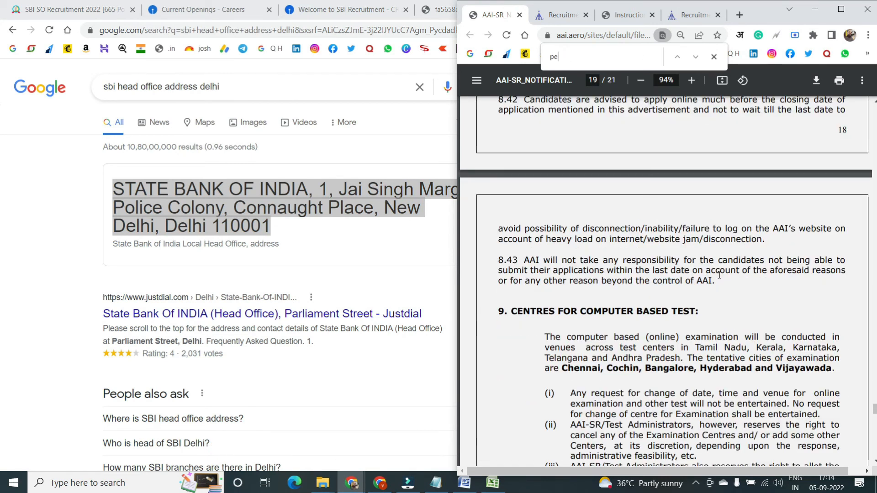
pyautogui.press('BackSpace')
pyautogui.press('BackSpace')
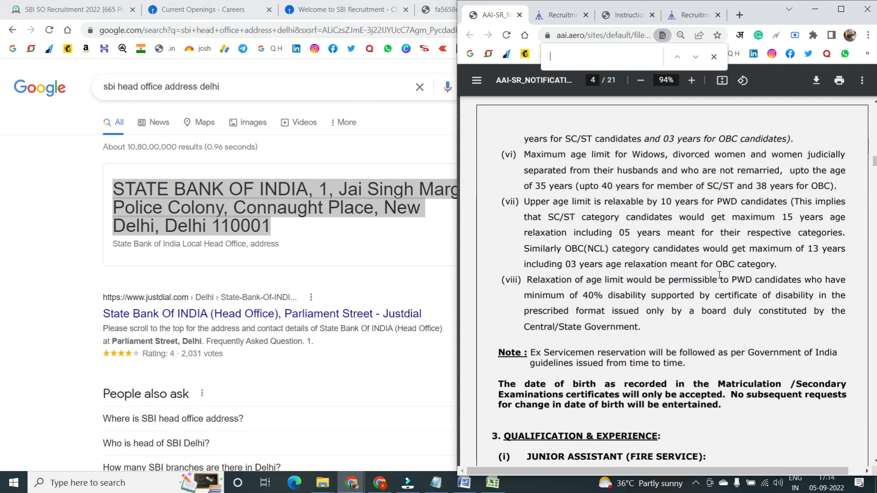
pyautogui.scroll(20, 720, 274)
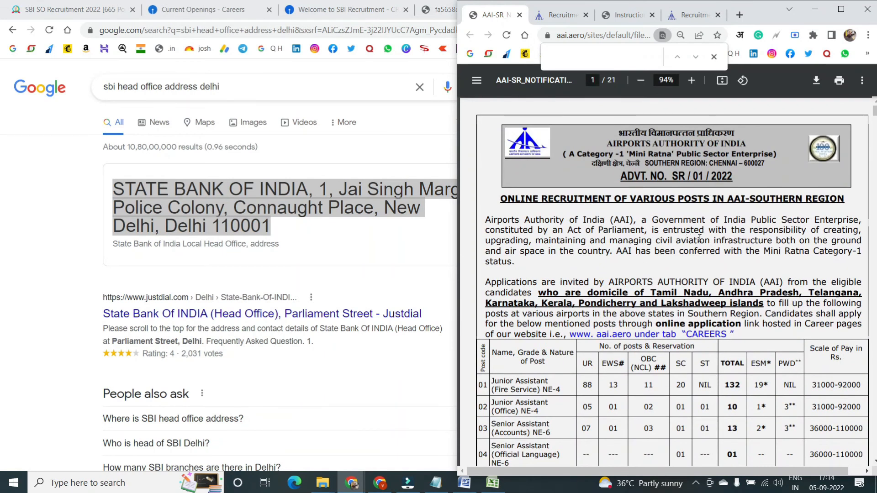
pyautogui.click(155, 9)
pyautogui.click(83, 14)
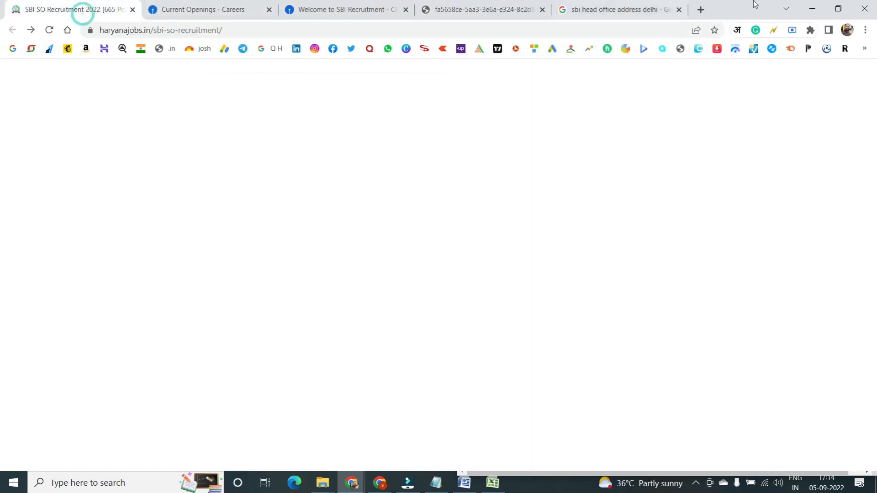
pyautogui.click(813, 8)
# Step: Replace the Contractor employment type with Full Time and Part Time
pyautogui.click(292, 310)
pyautogui.click(298, 286)
pyautogui.click(280, 295)
# Step: Copy the aai-logo.png URL from the Notepad notes into the schema's Organization URL
pyautogui.scroll(-5, 365, 288)
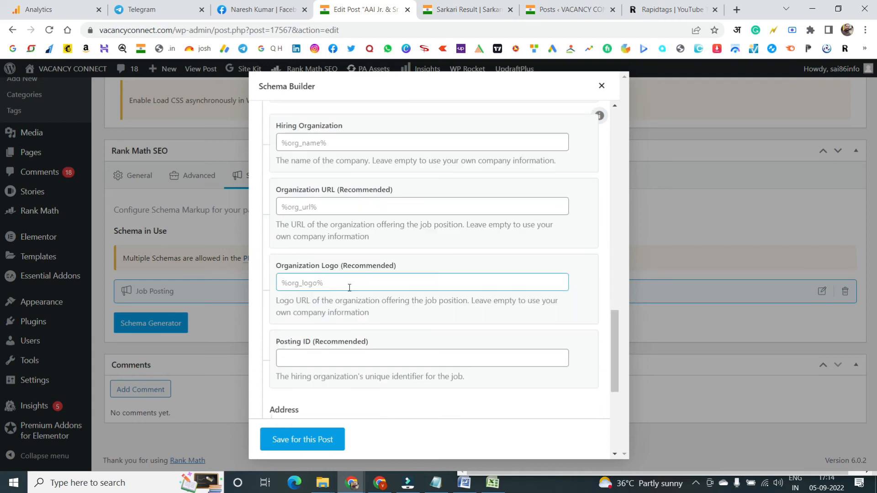
pyautogui.click(334, 283)
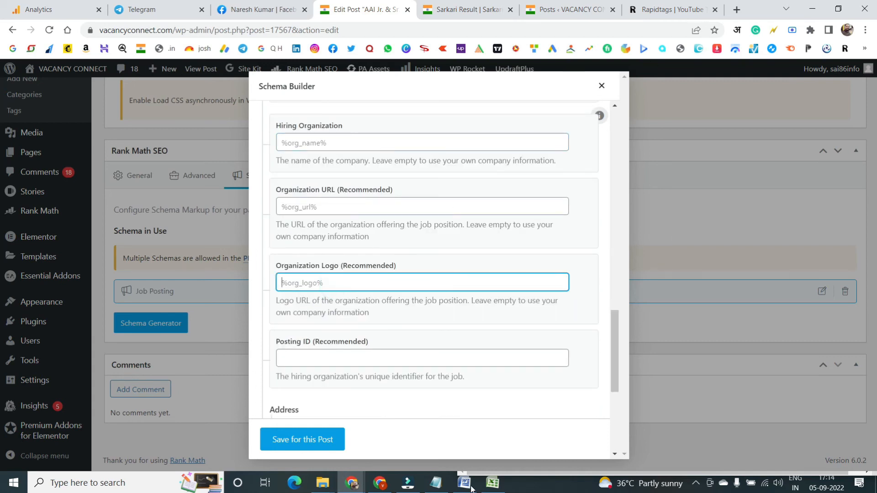
pyautogui.click(436, 483)
pyautogui.moveTo(768, 132); pyautogui.dragTo(520, 102)
pyautogui.hotkey('ctrl', 'c')
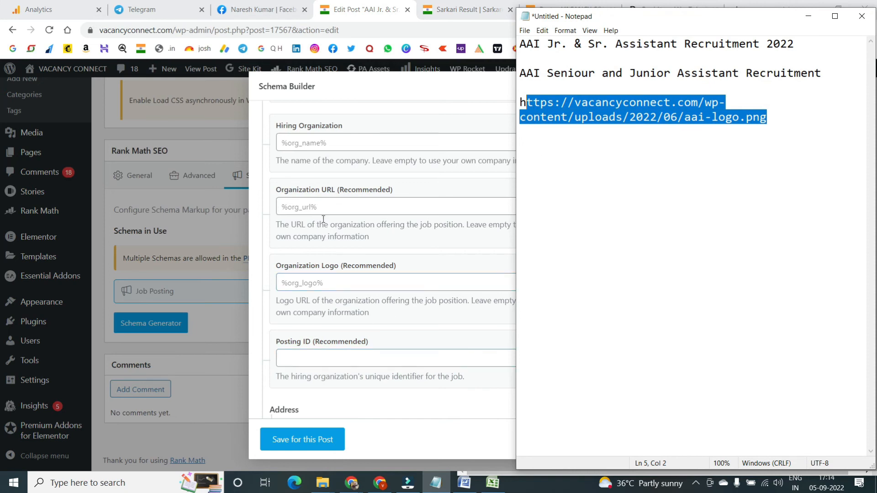
pyautogui.click(326, 204)
pyautogui.click(336, 143)
pyautogui.click(334, 205)
pyautogui.hotkey('ctrl', 'v')
# Step: Fill the Hiring Organization from the AAI notification's heading as "AIRPORTS AUTHORITY OF INDIIA"
pyautogui.click(316, 138)
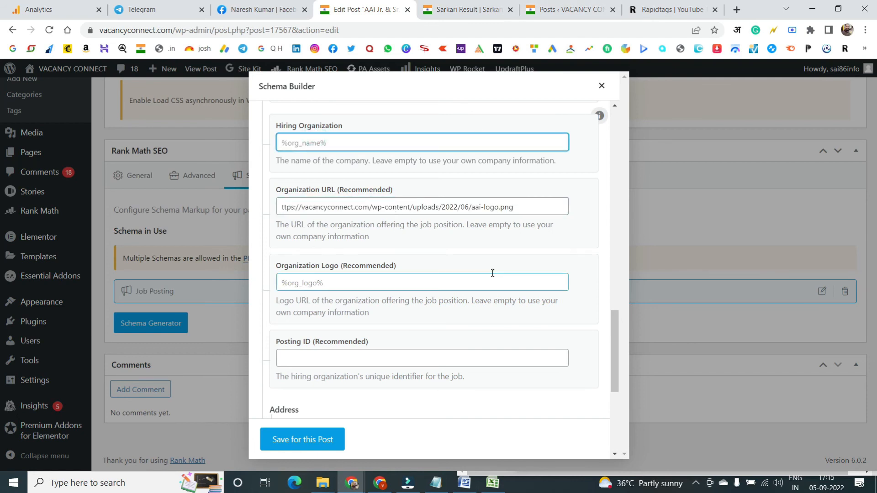
pyautogui.moveTo(352, 483)
pyautogui.click(476, 402)
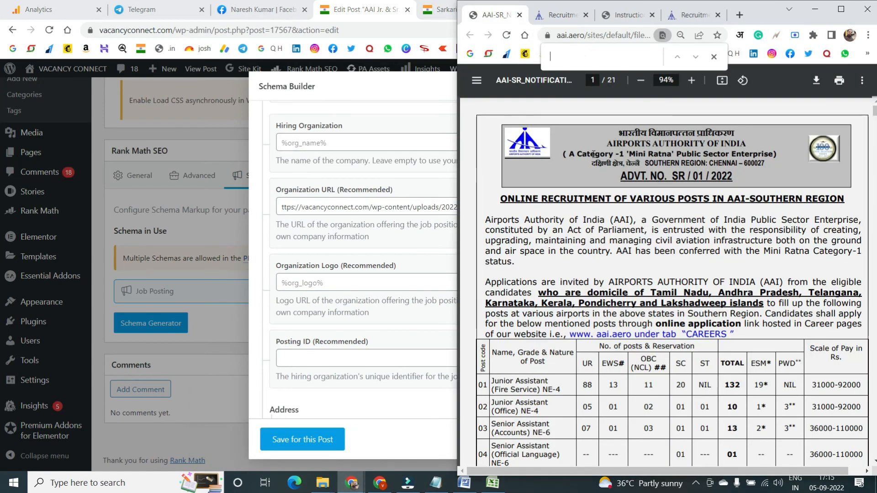
pyautogui.click(336, 143)
pyautogui.write('AIRPORTS AUTHORITY OF INDI')
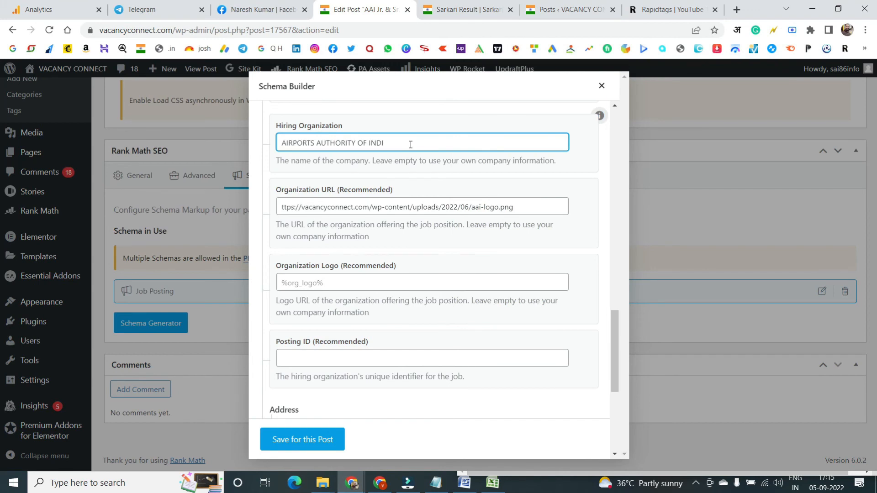
# Step: Move the aai-logo.png URL from Organization URL to Organization Logo
pyautogui.click(331, 284)
pyautogui.click(362, 204)
pyautogui.hotkey('ctrl', 'a')
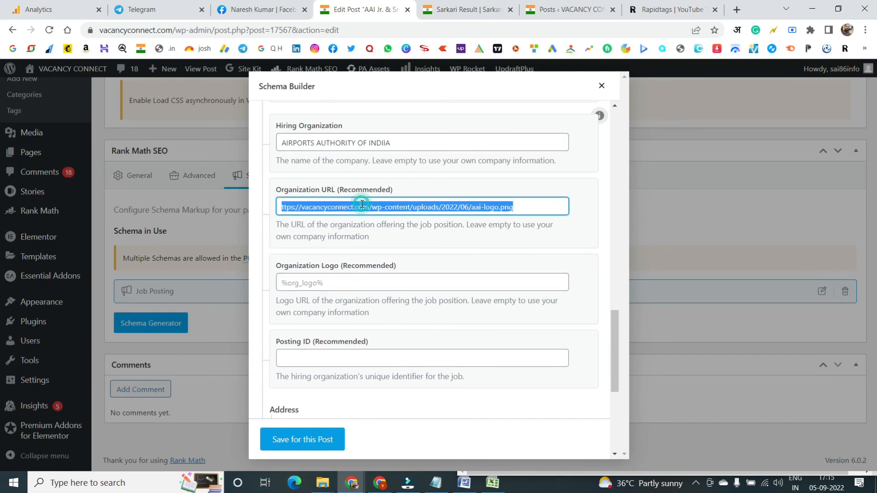
pyautogui.hotkey('ctrl', 'x')
pyautogui.click(326, 284)
pyautogui.hotkey('ctrl', 'v')
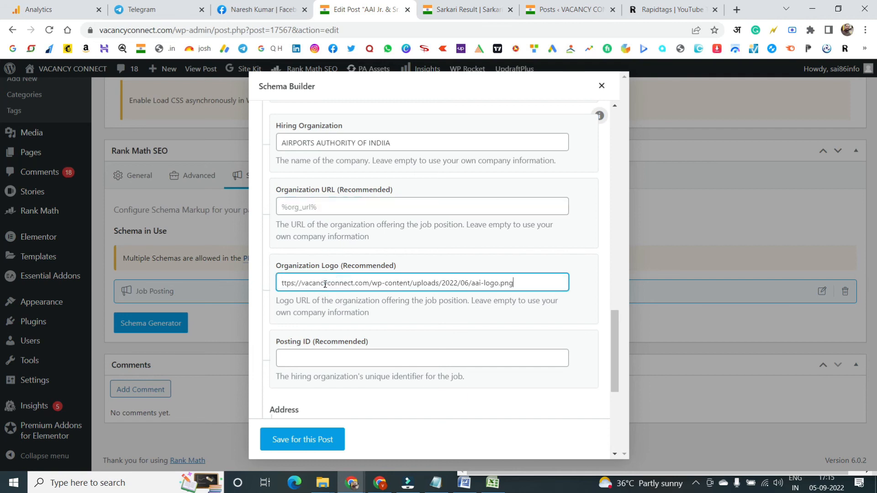
pyautogui.click(347, 206)
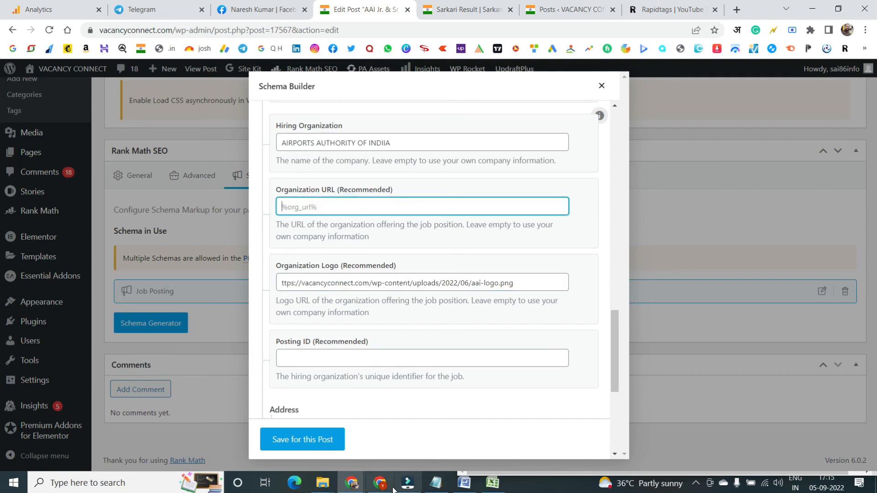
pyautogui.moveTo(354, 488)
pyautogui.click(484, 427)
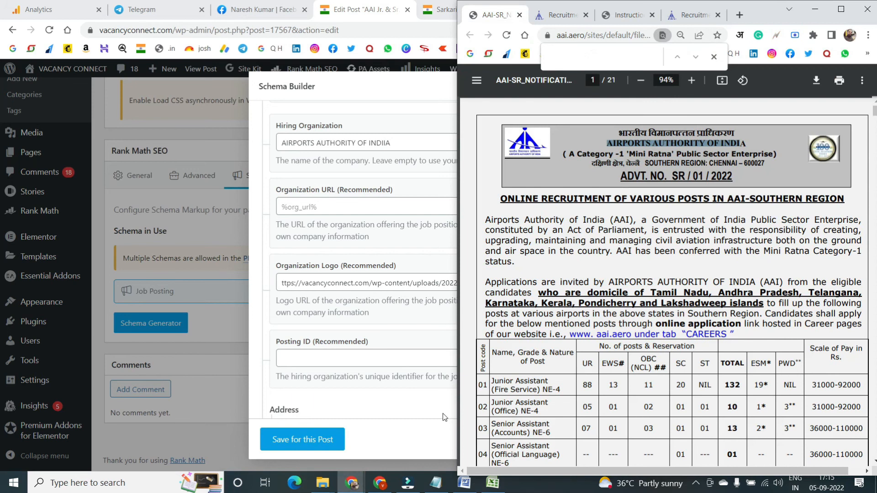
pyautogui.click(560, 15)
pyautogui.scroll(1, 537, 87)
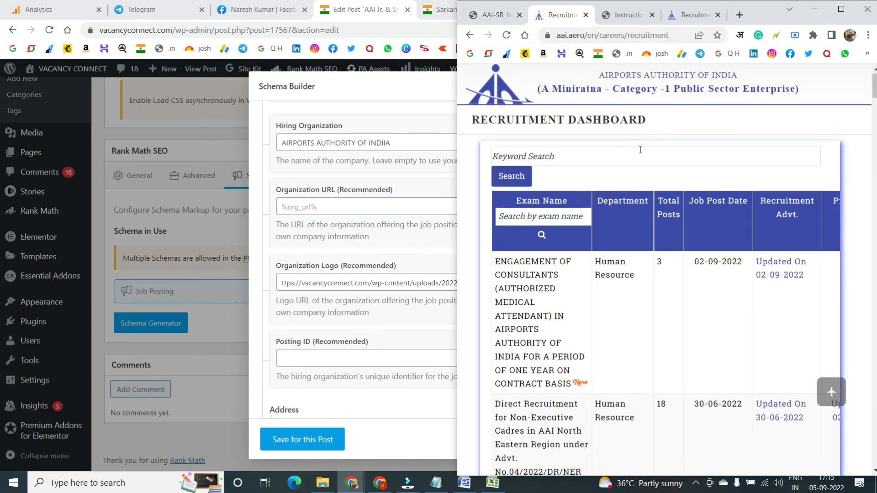
pyautogui.click(841, 9)
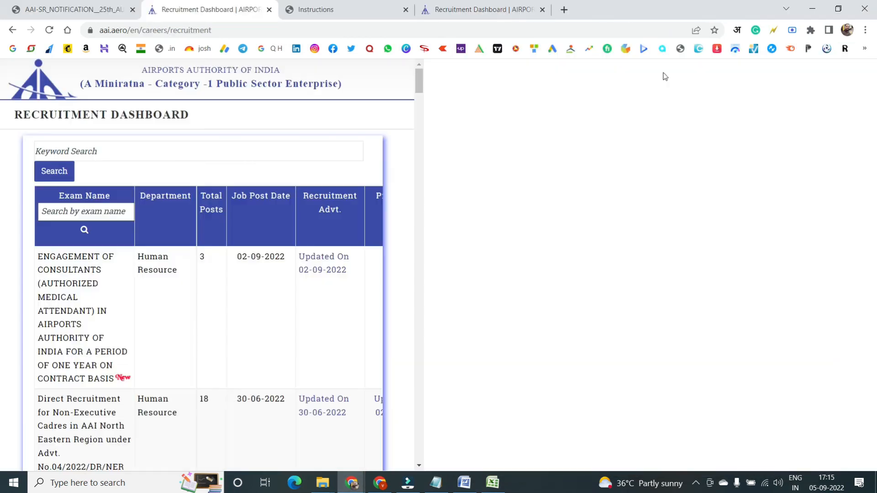
pyautogui.click(295, 89)
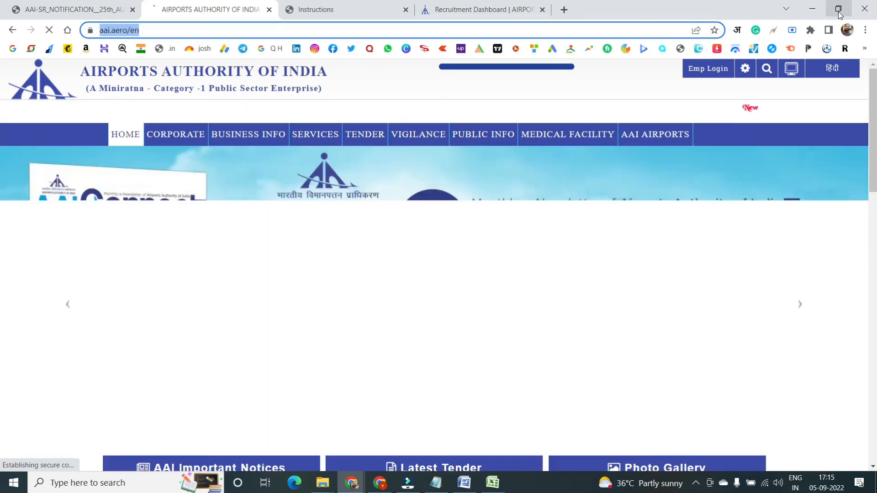
pyautogui.click(838, 8)
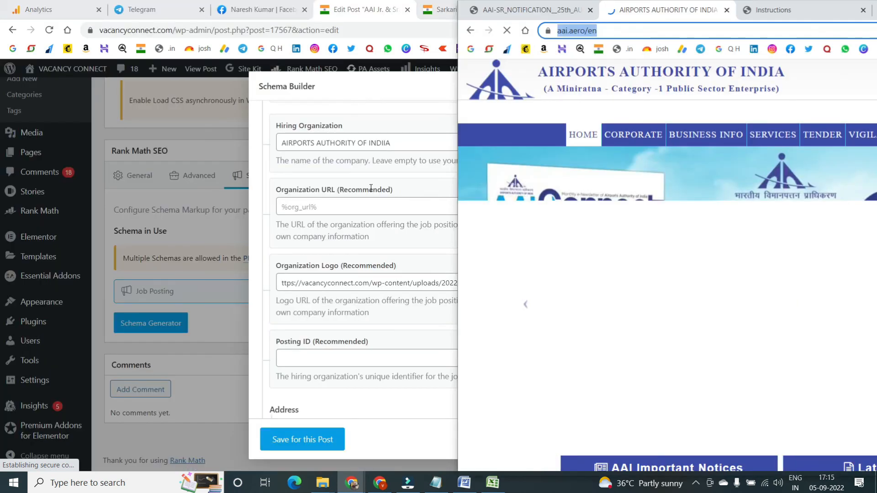
pyautogui.click(304, 209)
pyautogui.hotkey('ctrl', 'v')
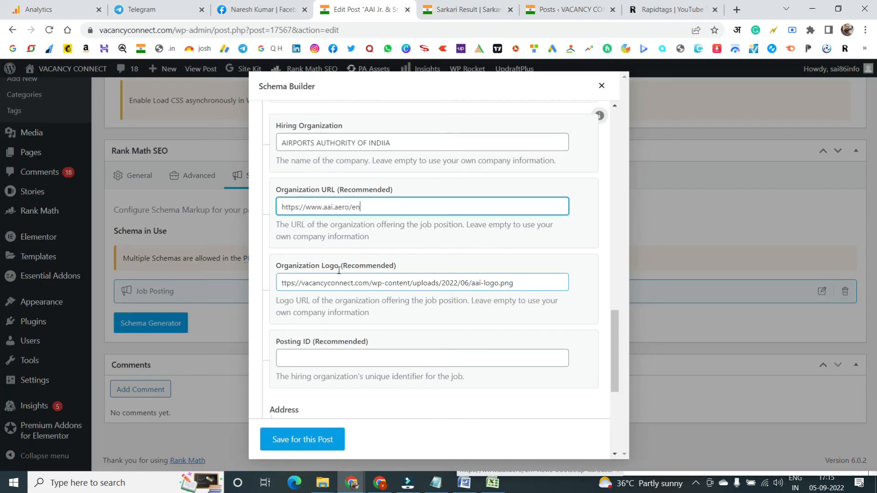
# Step: Copy the advertisement number "SR / 01 / 2022" from the AAI notification PDF into the schema's Posting ID
pyautogui.scroll(-3, 315, 268)
pyautogui.click(316, 183)
pyautogui.click(316, 184)
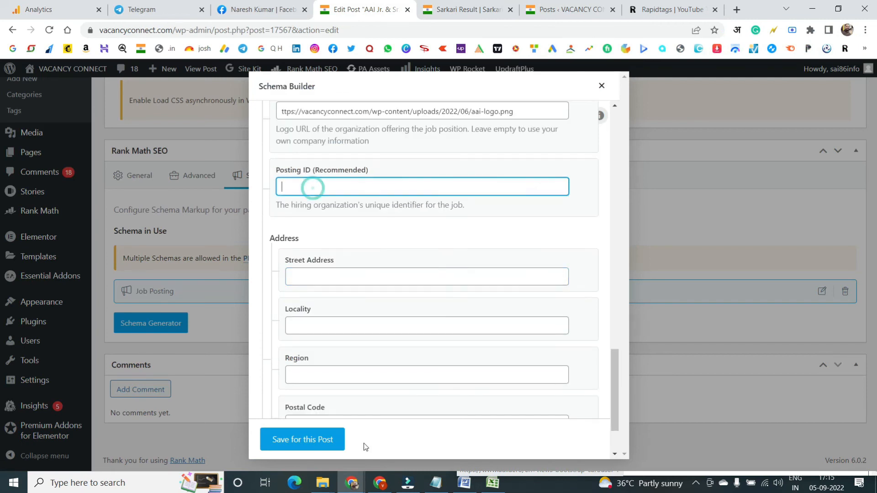
pyautogui.moveTo(351, 484)
pyautogui.click(475, 438)
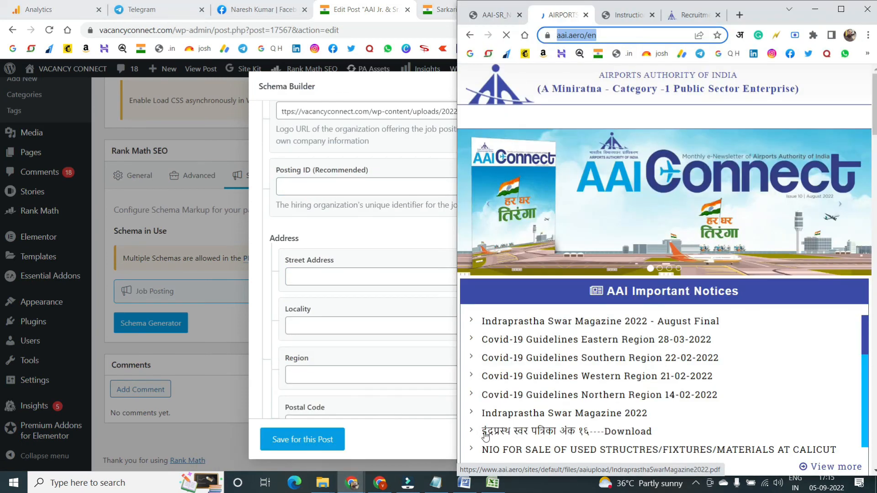
pyautogui.click(694, 13)
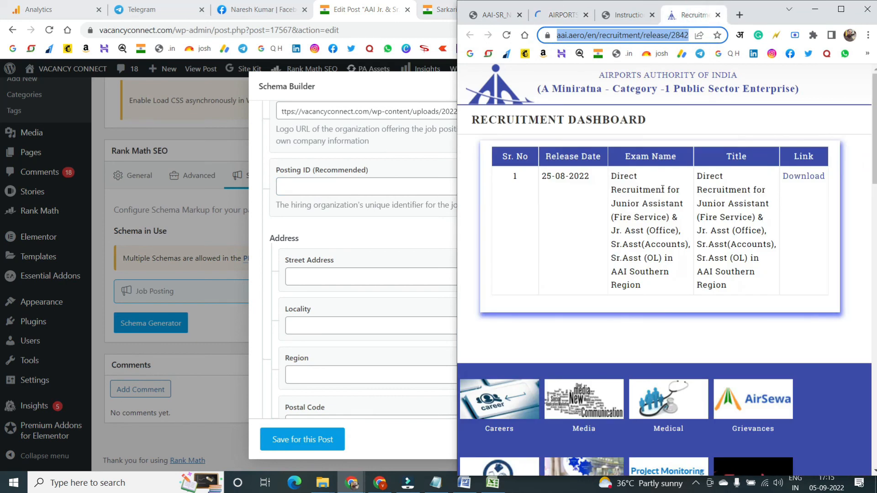
pyautogui.click(632, 15)
pyautogui.click(561, 14)
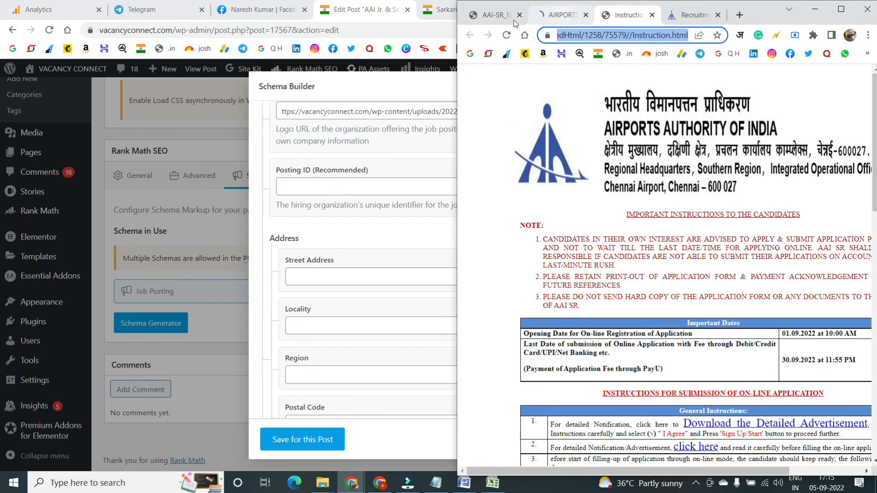
pyautogui.click(489, 14)
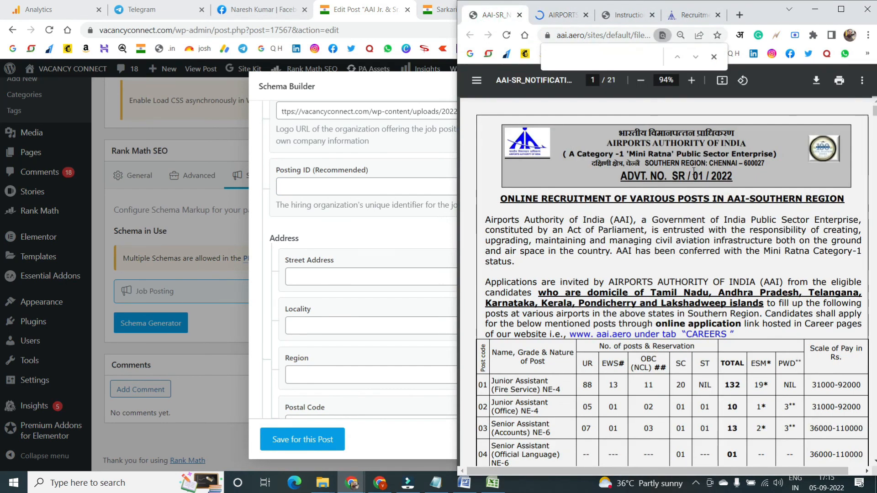
pyautogui.moveTo(669, 176); pyautogui.dragTo(733, 177)
pyautogui.rightClick(688, 177)
pyautogui.click(719, 184)
pyautogui.click(325, 190)
pyautogui.hotkey('ctrl', 'v')
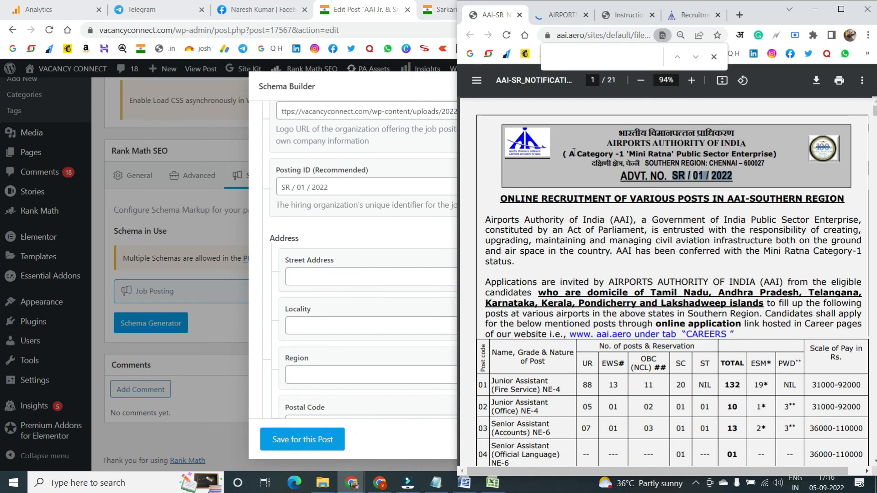
# Step: Copy the category and Southern Region lines from the AAI notification's heading into the schema's Street Address
pyautogui.moveTo(567, 154); pyautogui.dragTo(749, 165)
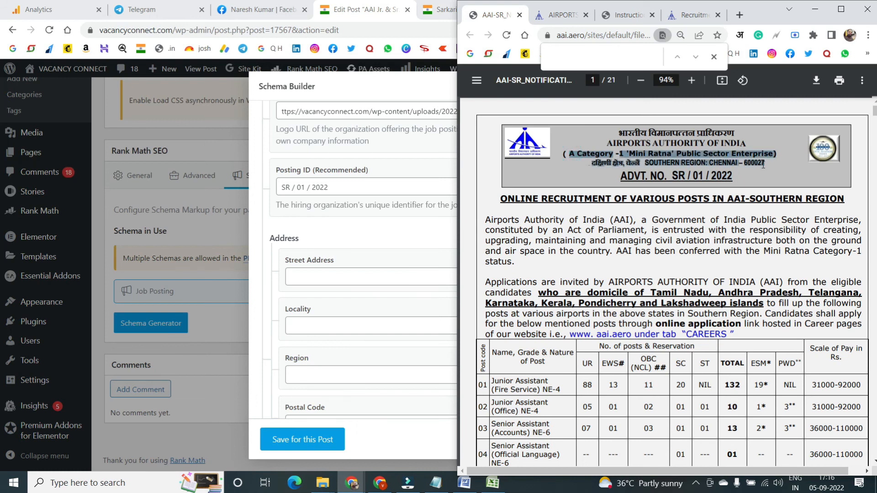
pyautogui.rightClick(759, 167)
pyautogui.click(760, 169)
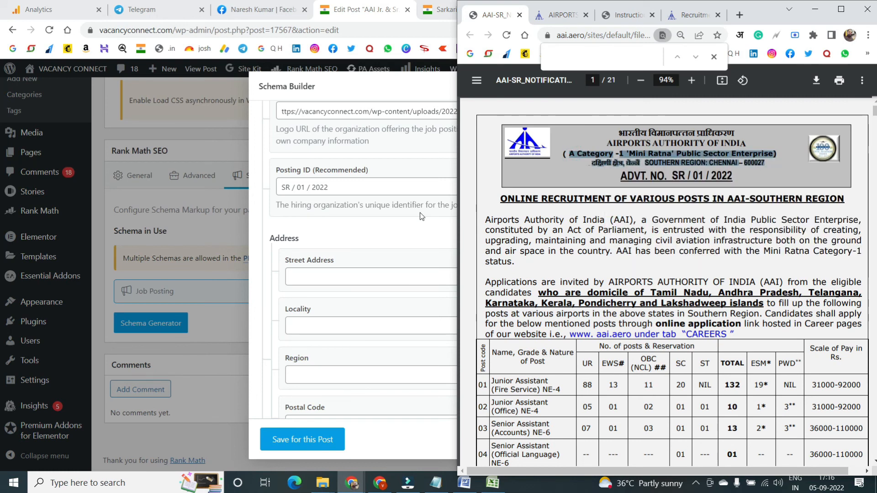
pyautogui.click(335, 279)
pyautogui.hotkey('ctrl', 'v')
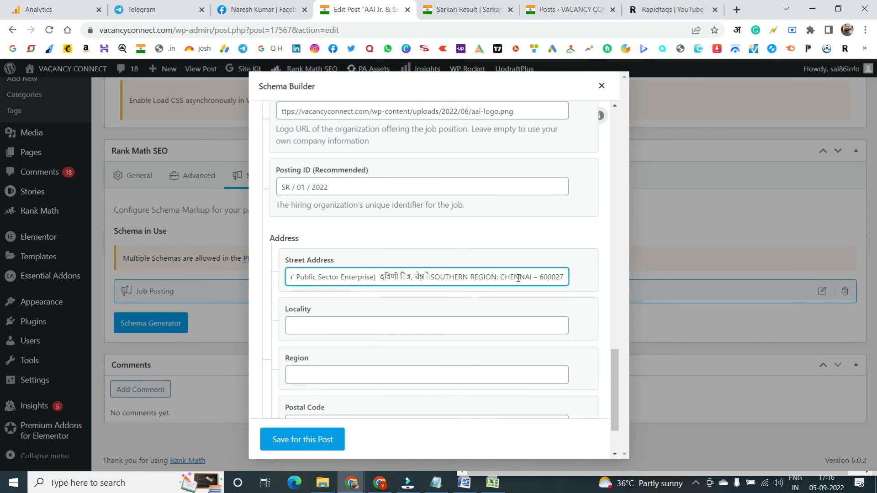
# Step: Move the postal code 600027 out of Street Address into the Postal Code field
pyautogui.doubleClick(552, 276)
pyautogui.hotkey('ctrl', 'x')
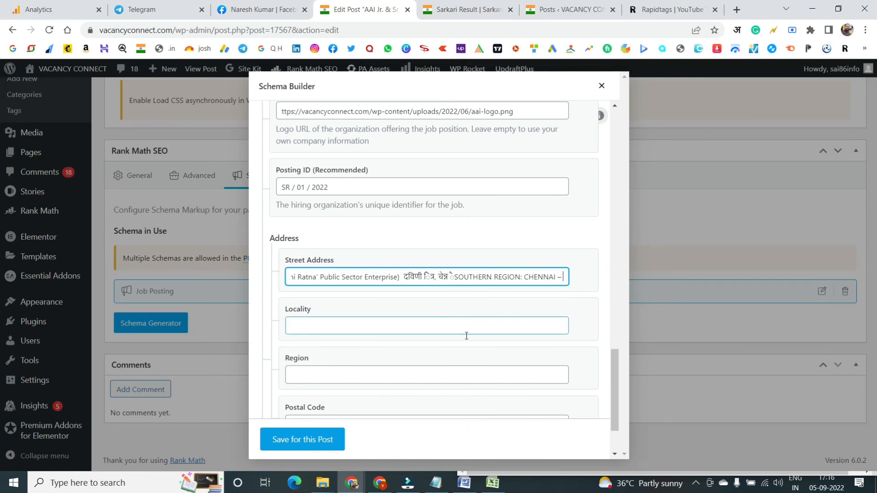
pyautogui.click(350, 378)
pyautogui.scroll(-1, 343, 368)
pyautogui.click(340, 365)
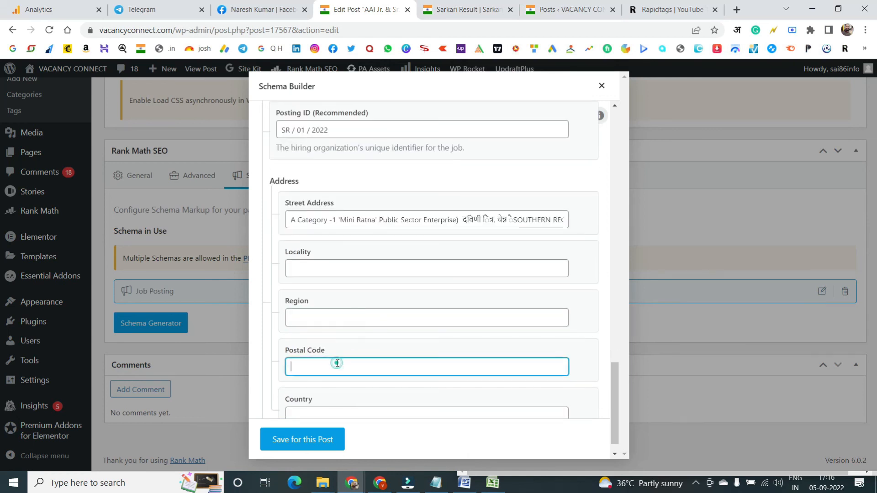
# Step: Set Country to INDIA and clean up Street Address by removing the Hindi text and the trailing dash after CHENNAI
pyautogui.click(321, 412)
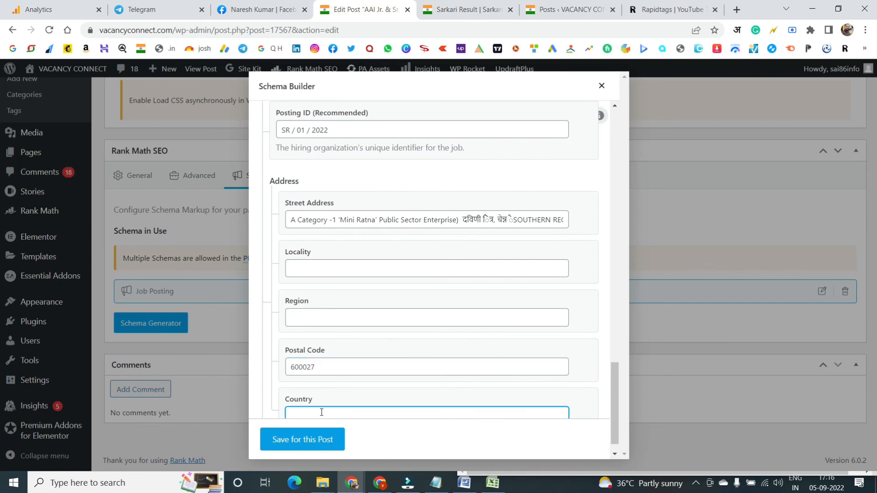
pyautogui.write('INDIA')
pyautogui.click(561, 221)
pyautogui.press('BackSpace')
pyautogui.press('BackSpace')
pyautogui.press('BackSpace')
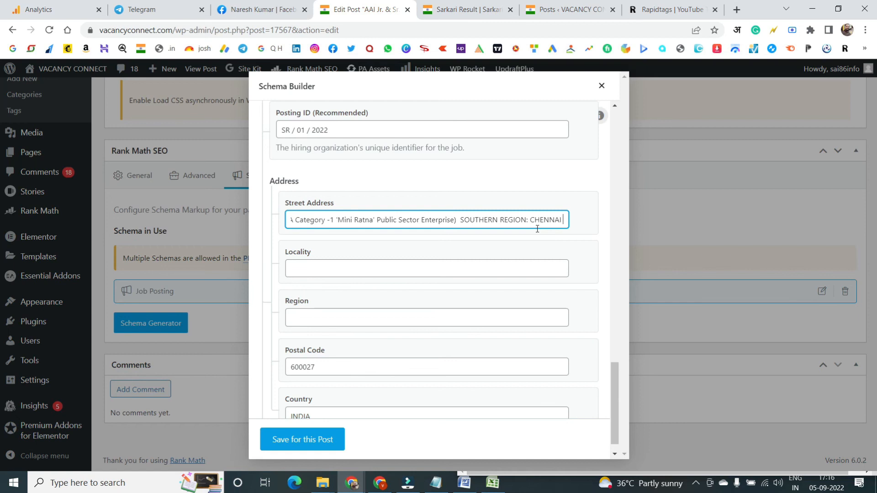
# Step: Fill both Locality and Region of the address with CHENNAI
pyautogui.click(399, 268)
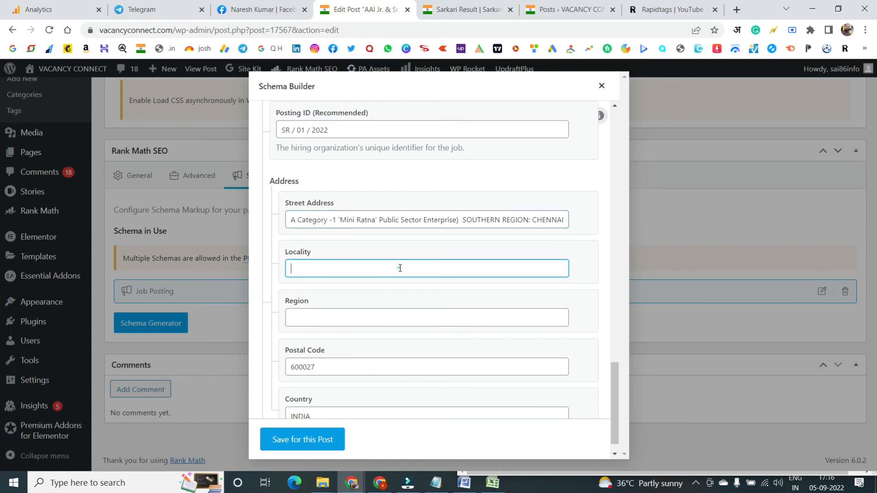
pyautogui.hotkey('ctrl', 'v')
pyautogui.click(333, 320)
pyautogui.hotkey('ctrl', 'v')
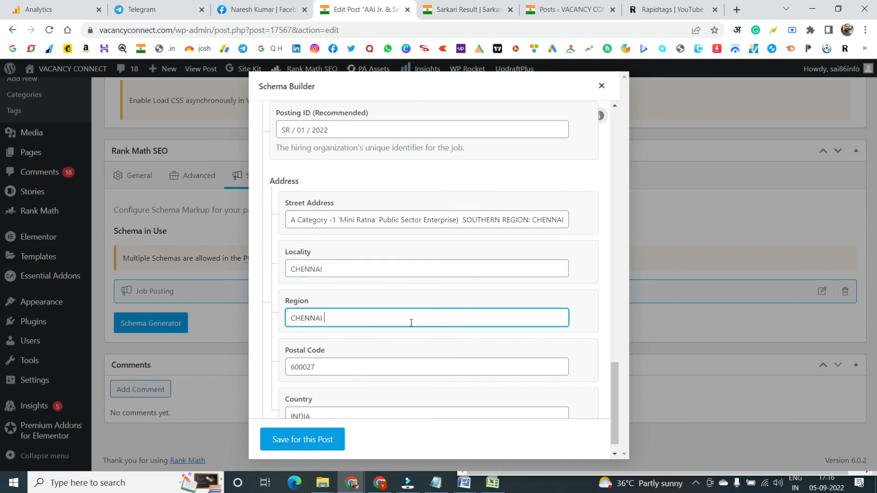
# Step: Save the Job Posting schema for this post and update the published post
pyautogui.scroll(-1, 412, 323)
pyautogui.click(290, 443)
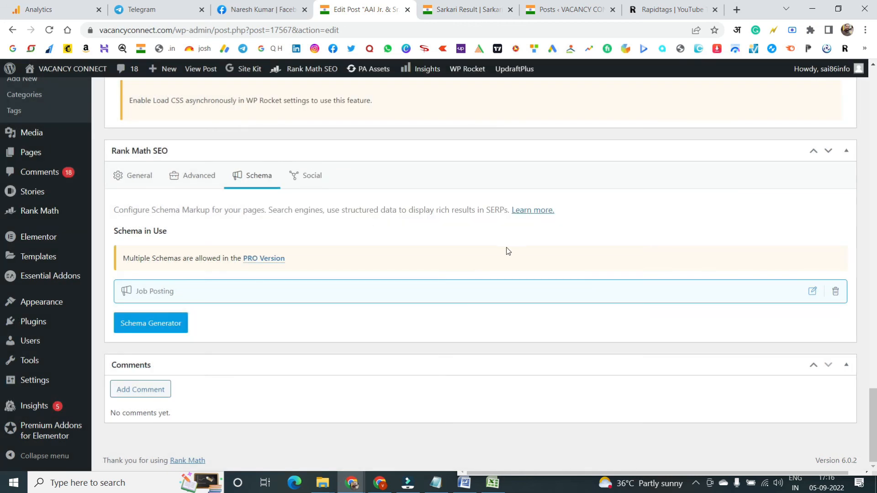
pyautogui.scroll(15, 506, 250)
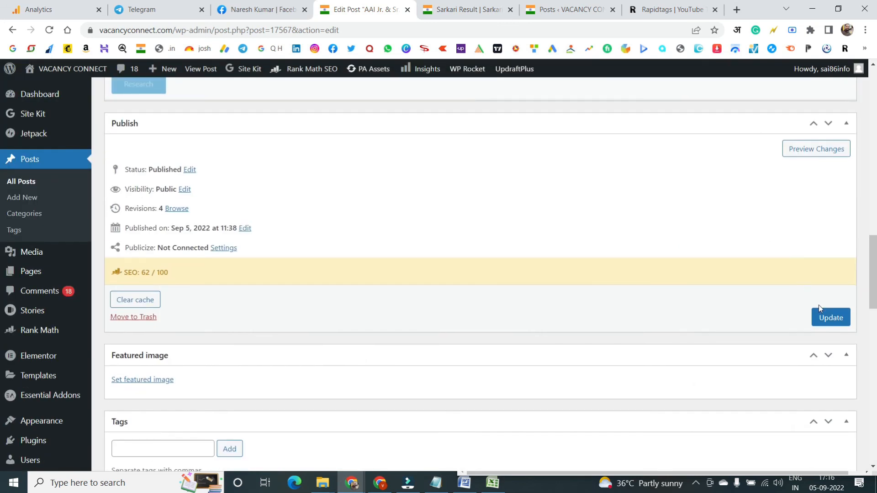
pyautogui.click(830, 317)
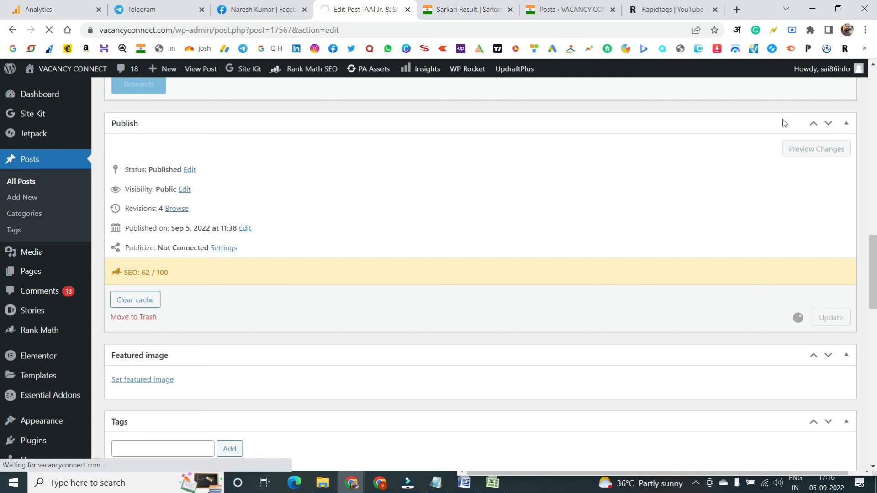
# Step: Reload the VacancyConnect home page and open the AAI Senior and Junior Assistant Recruitment post under Latest Jobs
pyautogui.click(480, 9)
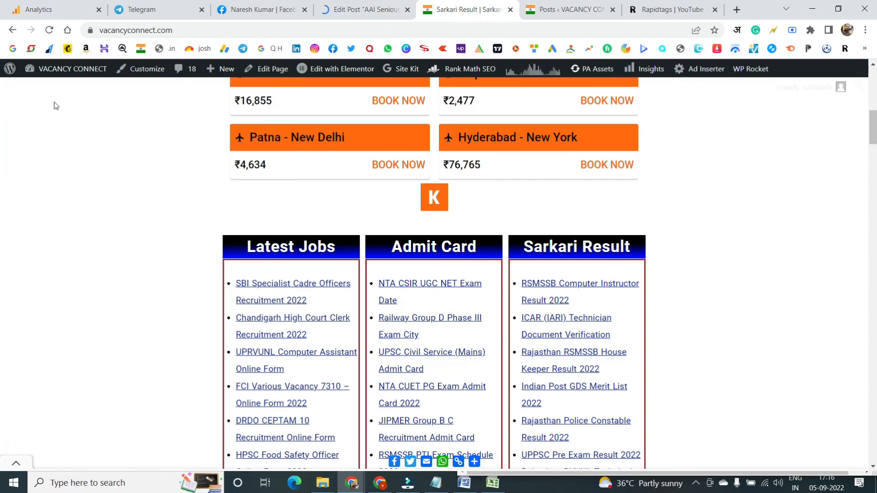
pyautogui.click(49, 30)
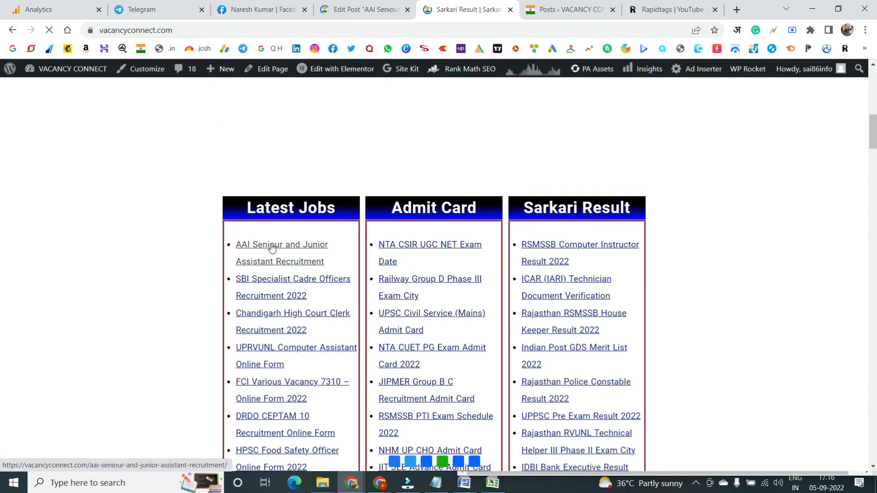
pyautogui.click(271, 245)
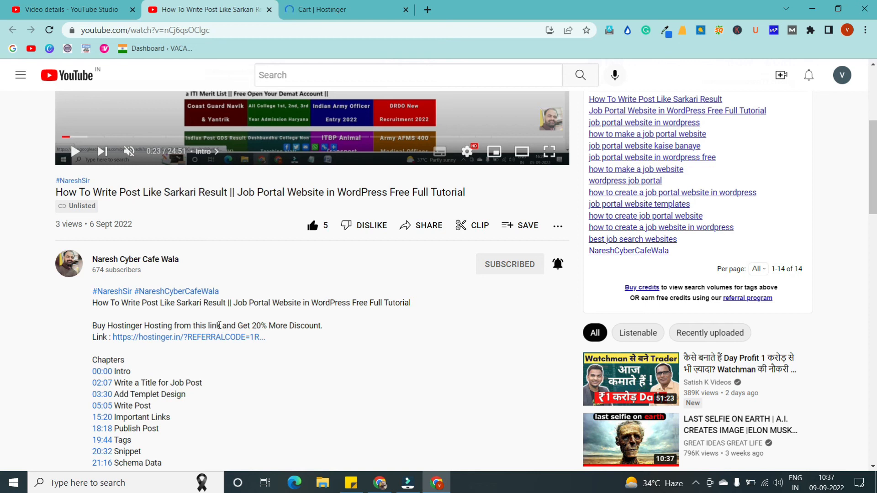
# Step: Examine the hosting offer in the YouTube description and the plan price, discounts, fees and total in the Hostinger cart
pyautogui.moveTo(96, 327); pyautogui.dragTo(323, 326)
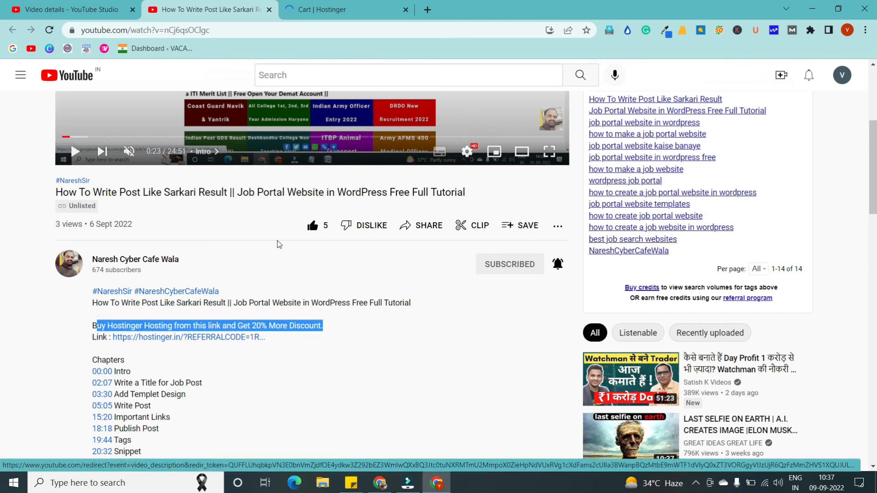
pyautogui.click(332, 8)
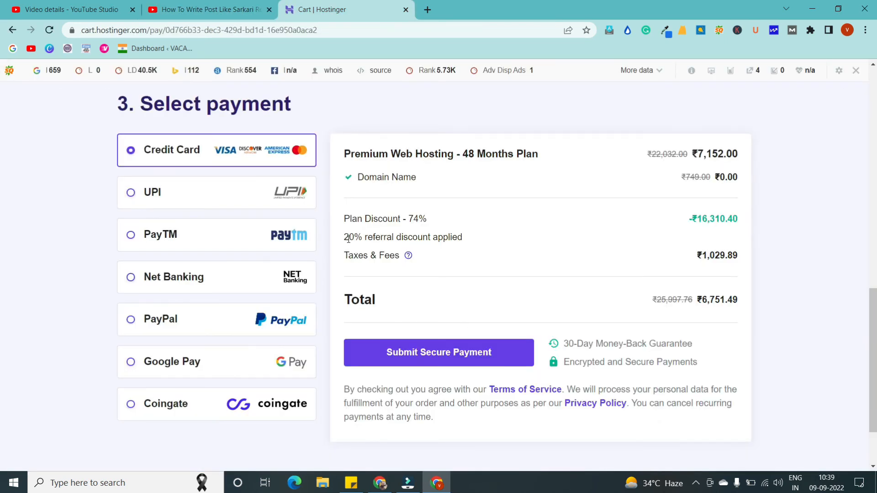
pyautogui.moveTo(348, 239); pyautogui.dragTo(428, 238)
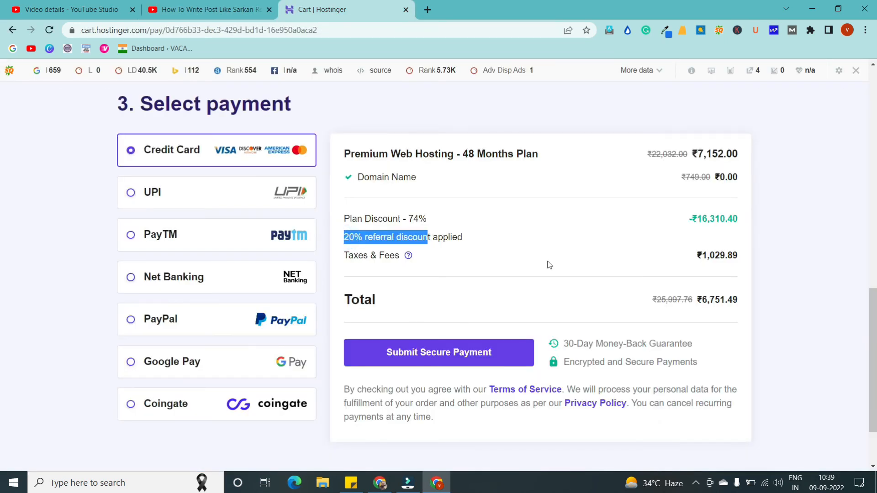
pyautogui.doubleClick(707, 300)
pyautogui.moveTo(345, 153); pyautogui.dragTo(569, 157)
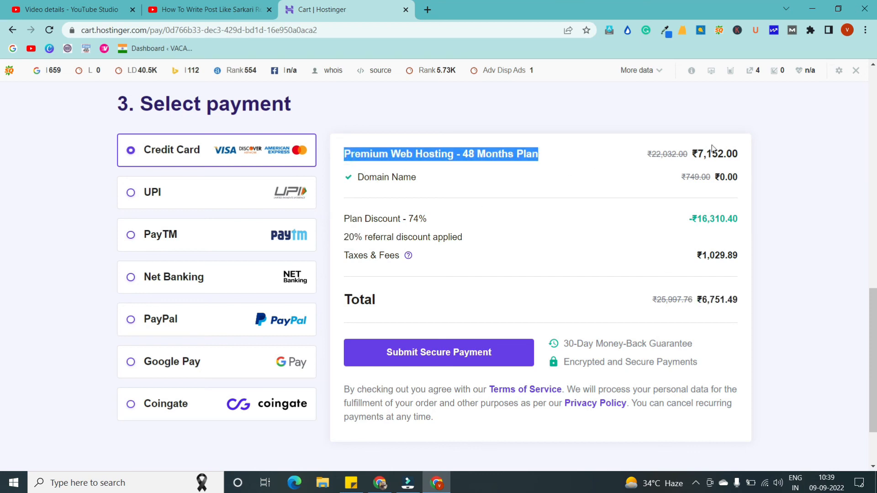
pyautogui.moveTo(693, 154); pyautogui.dragTo(734, 166)
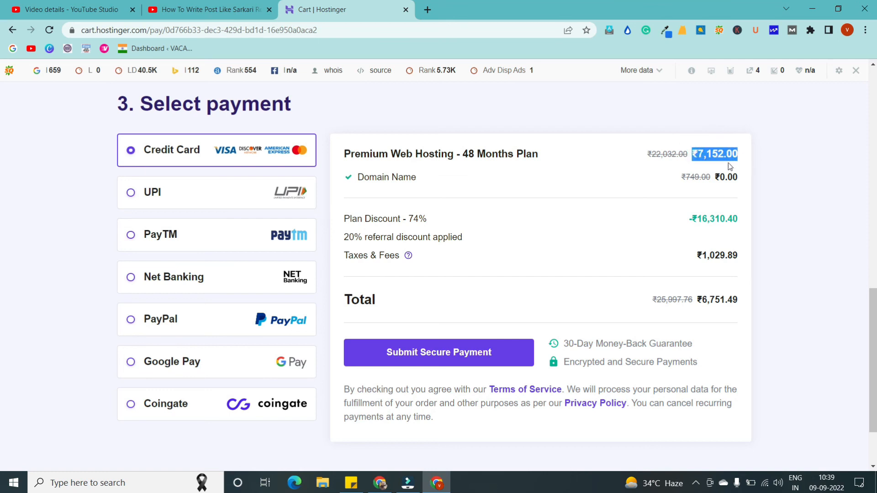
pyautogui.moveTo(343, 219); pyautogui.dragTo(746, 256)
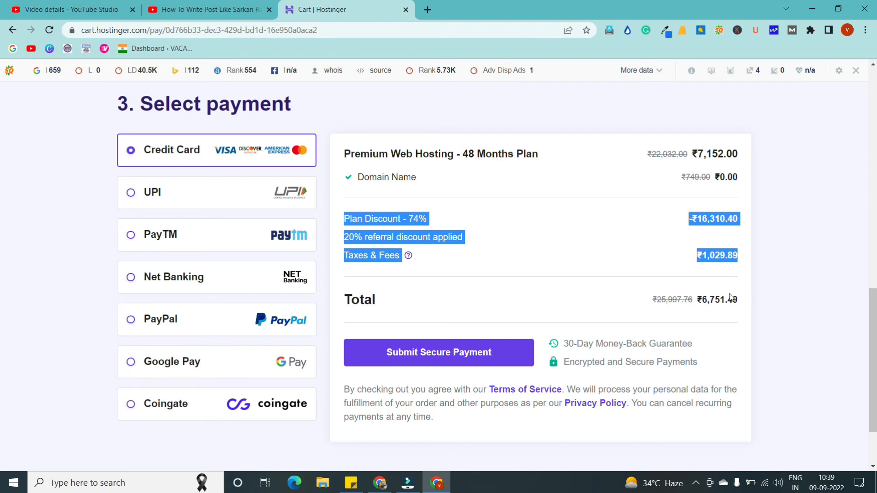
pyautogui.moveTo(702, 300); pyautogui.dragTo(749, 304)
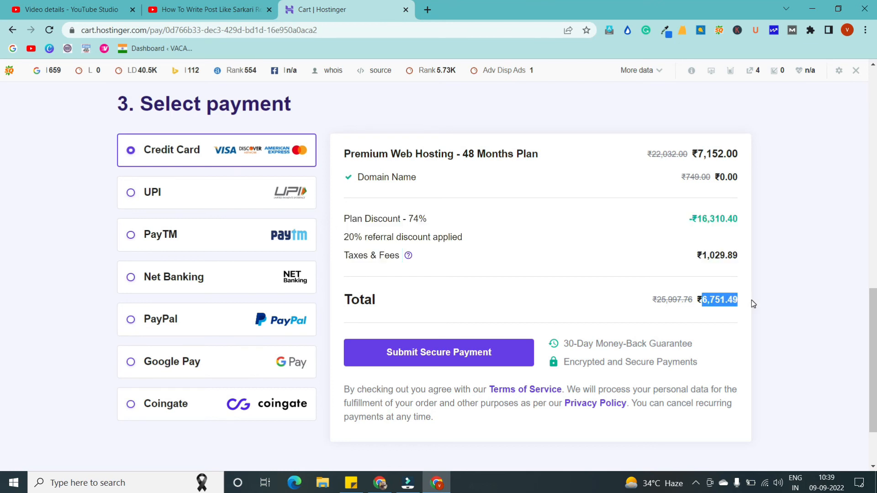